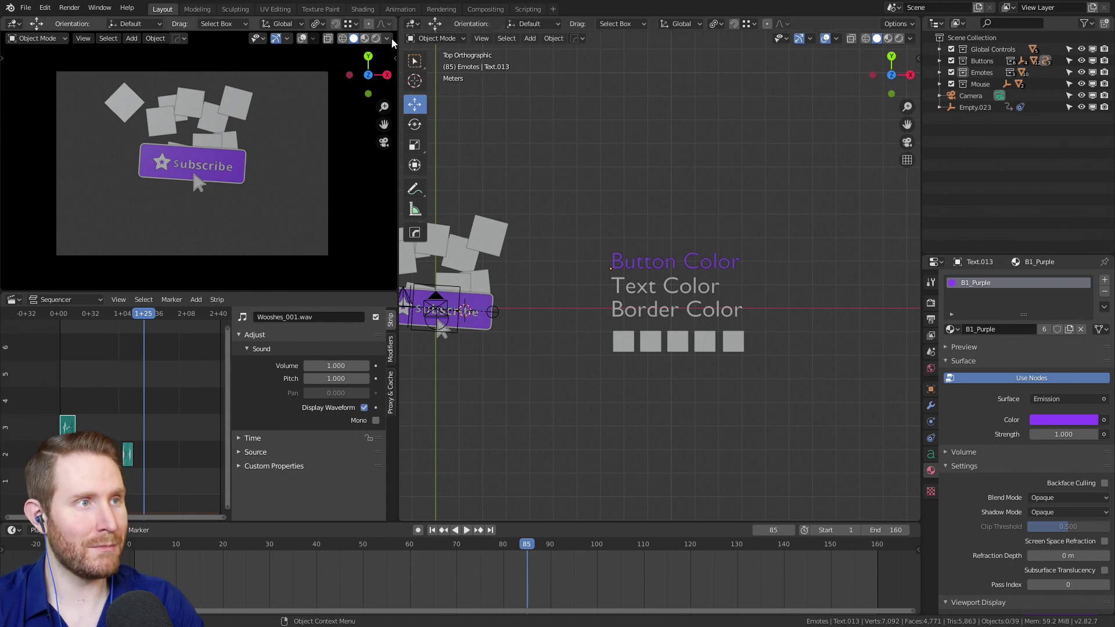
Switch the left viewport to Rendered shading to see the coloured emotes over transparency.
left_click(376, 39)
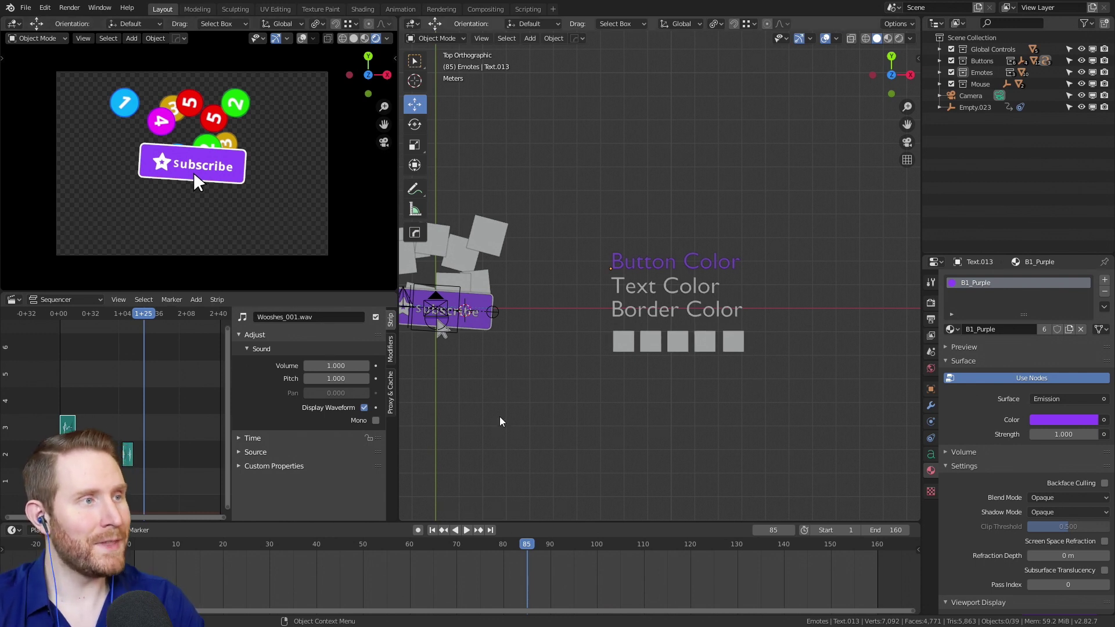
key("space")
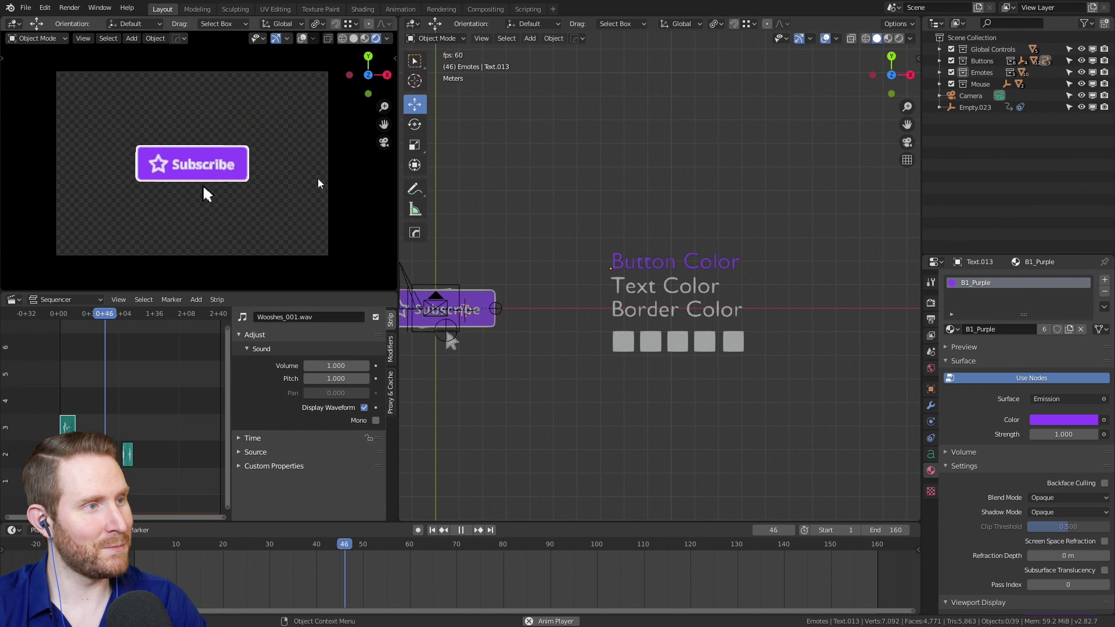
key("space")
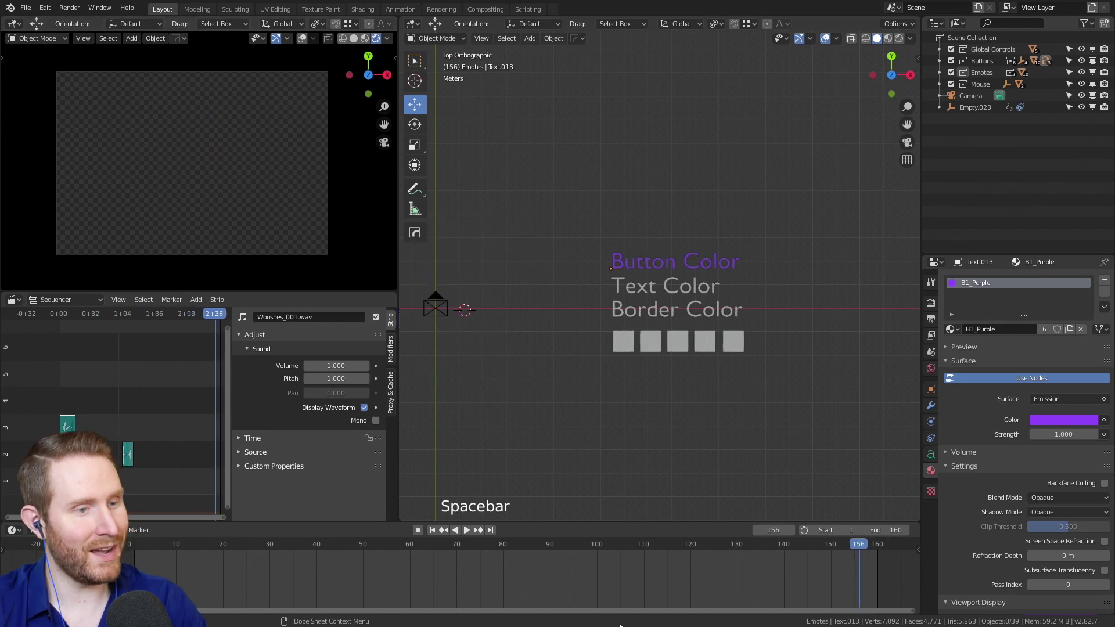
left_click(465, 542)
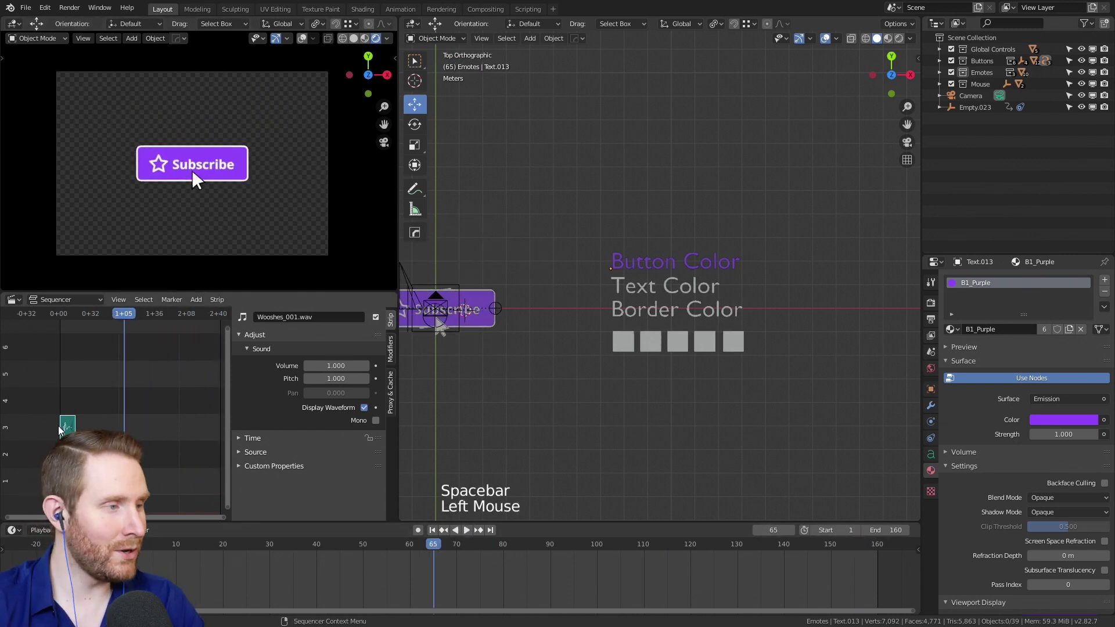
left_click(57, 315)
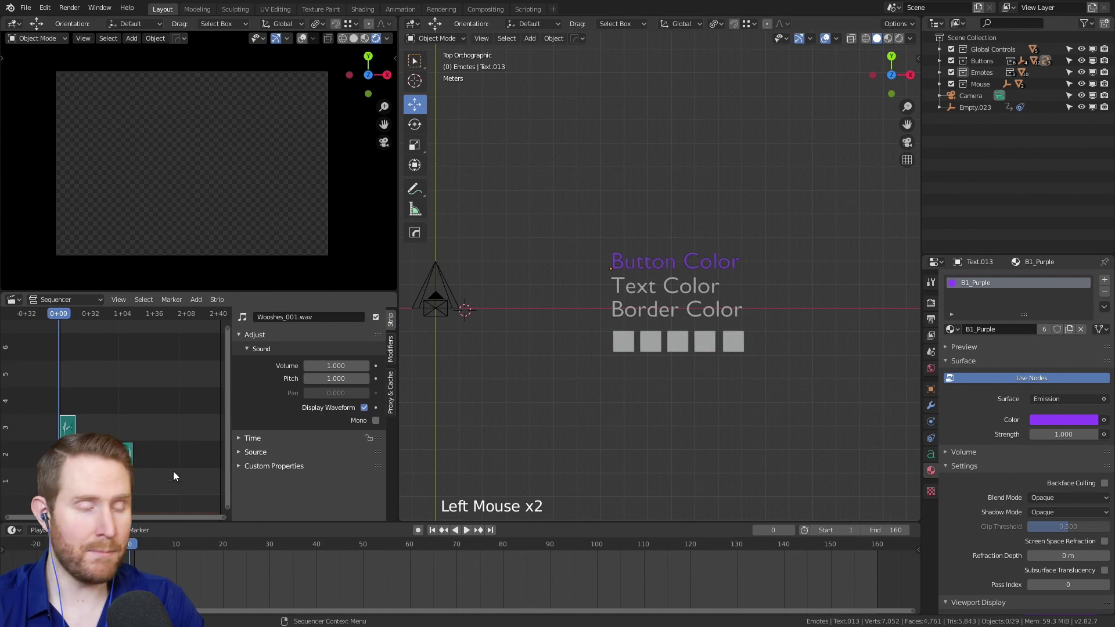
key("space")
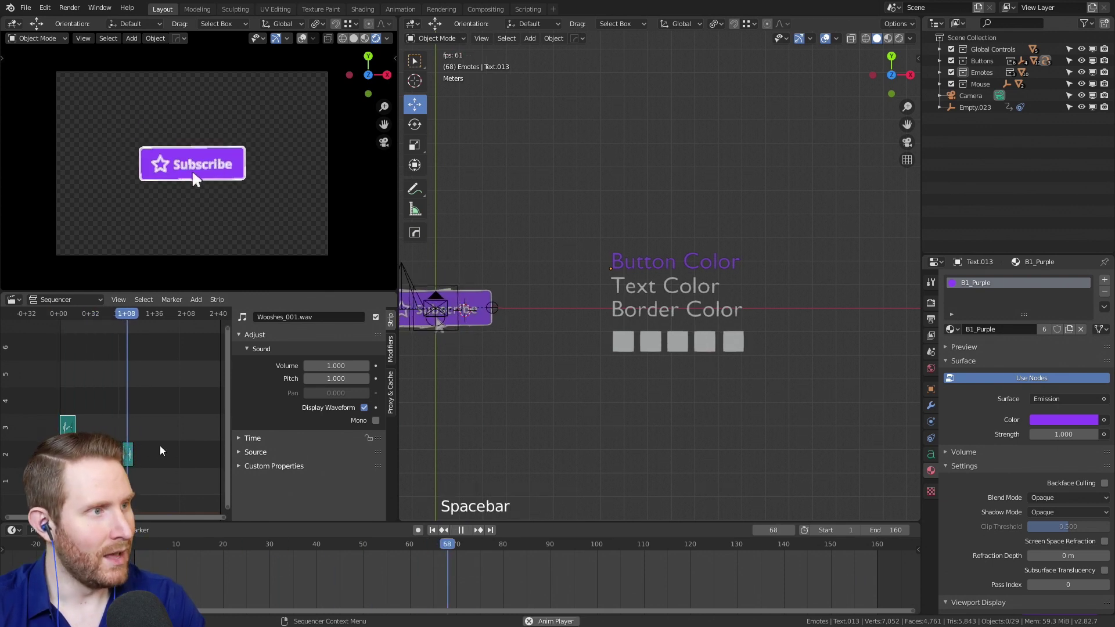
key("space")
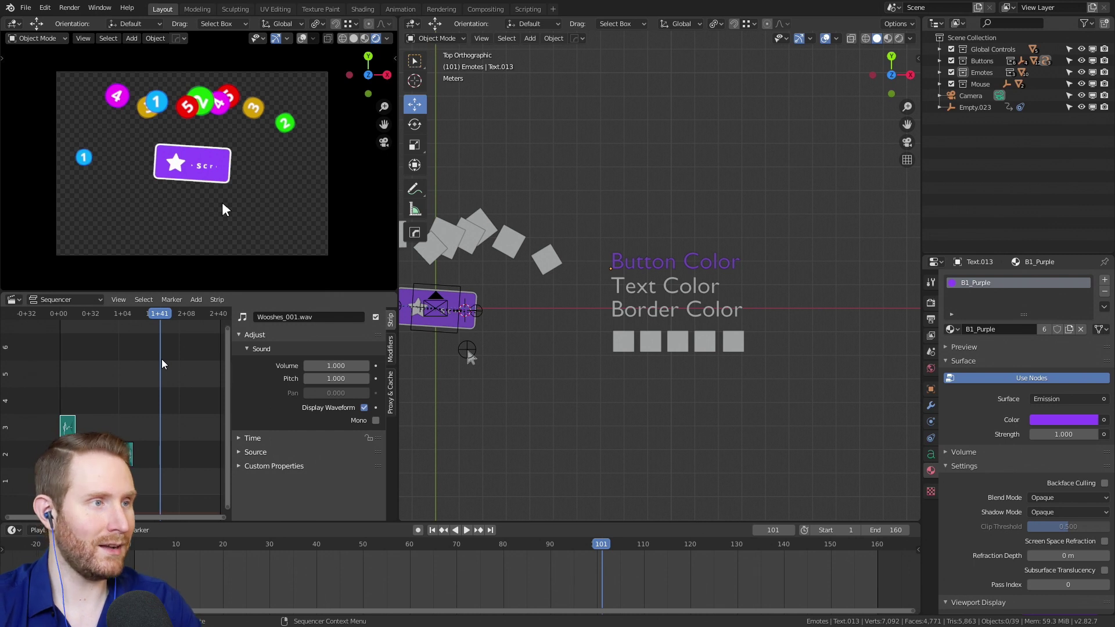
key("space")
mouse_move(540, 545)
left_mouse_down()
mouse_move(495, 545)
mouse_move(581, 543)
mouse_move(538, 542)
left_mouse_up()
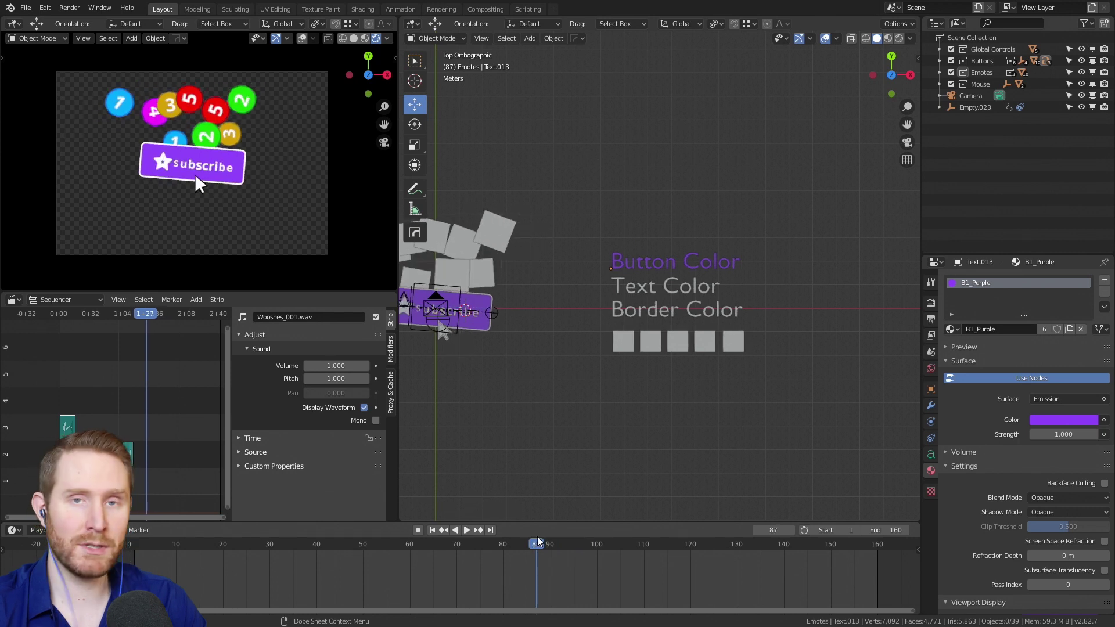
left_click(624, 348)
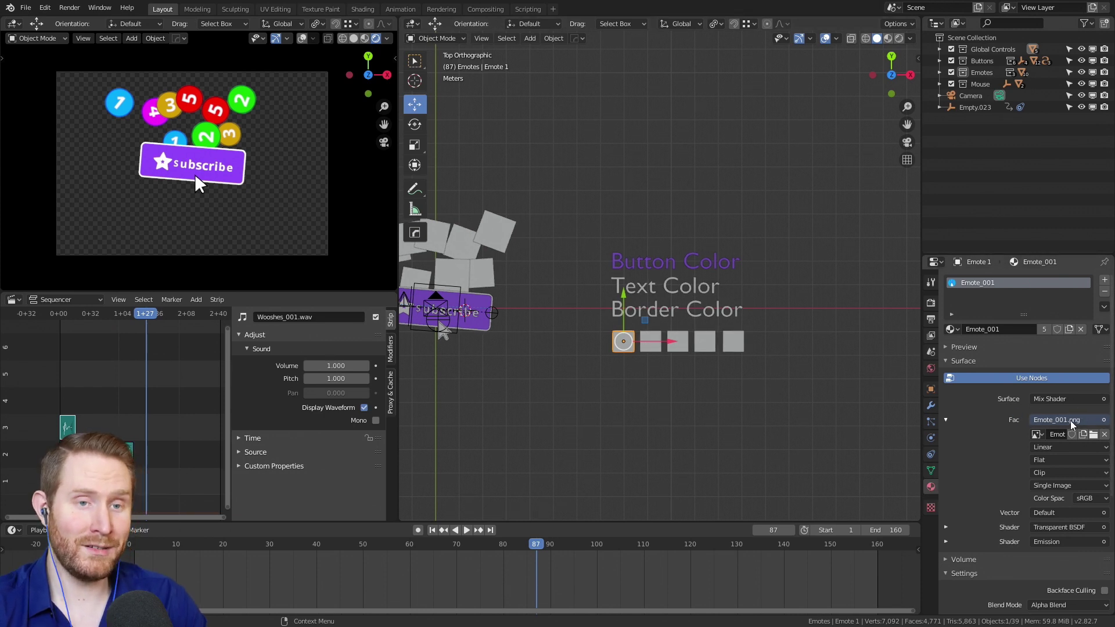
Replace the first two emote images with MascotWave_112.png and FishHype_112.png from the Emotes folder.
left_click(1105, 435)
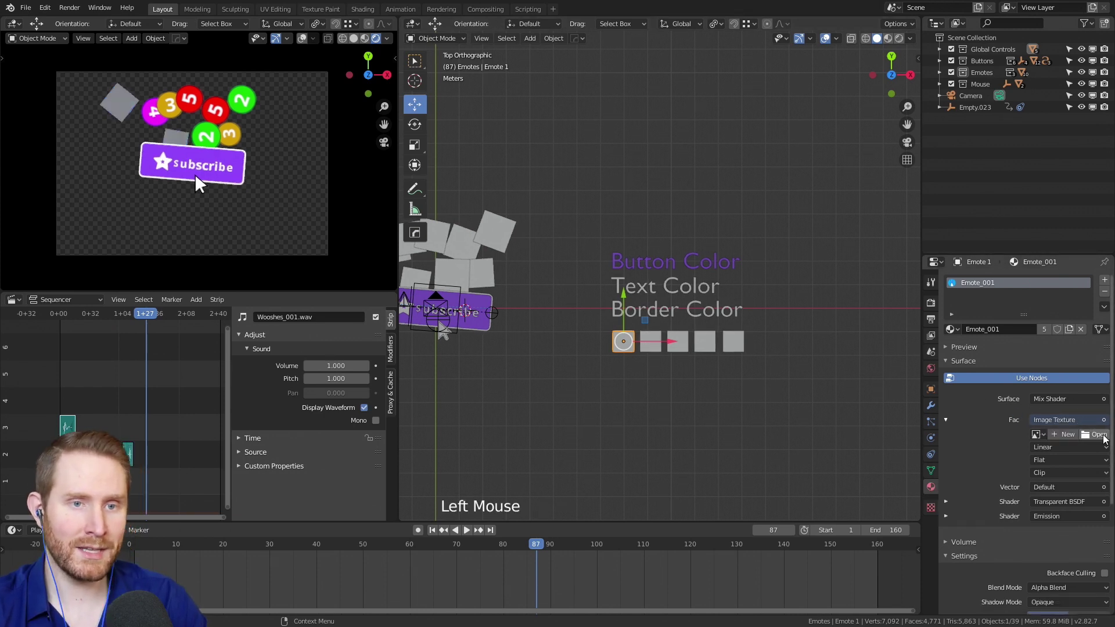
left_click(1096, 434)
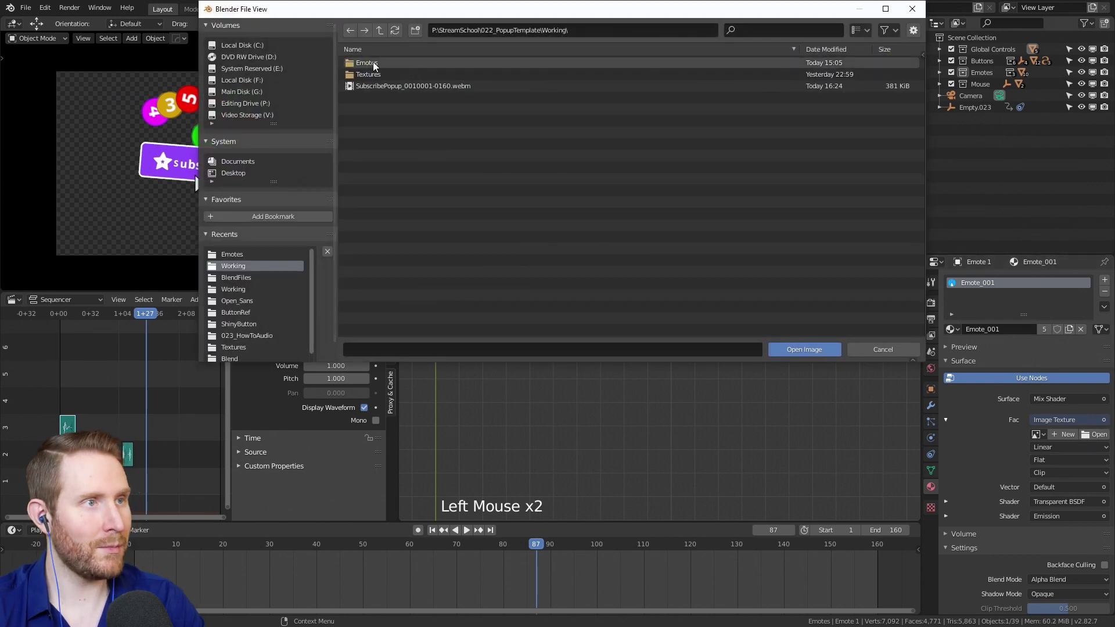
double_click(367, 63)
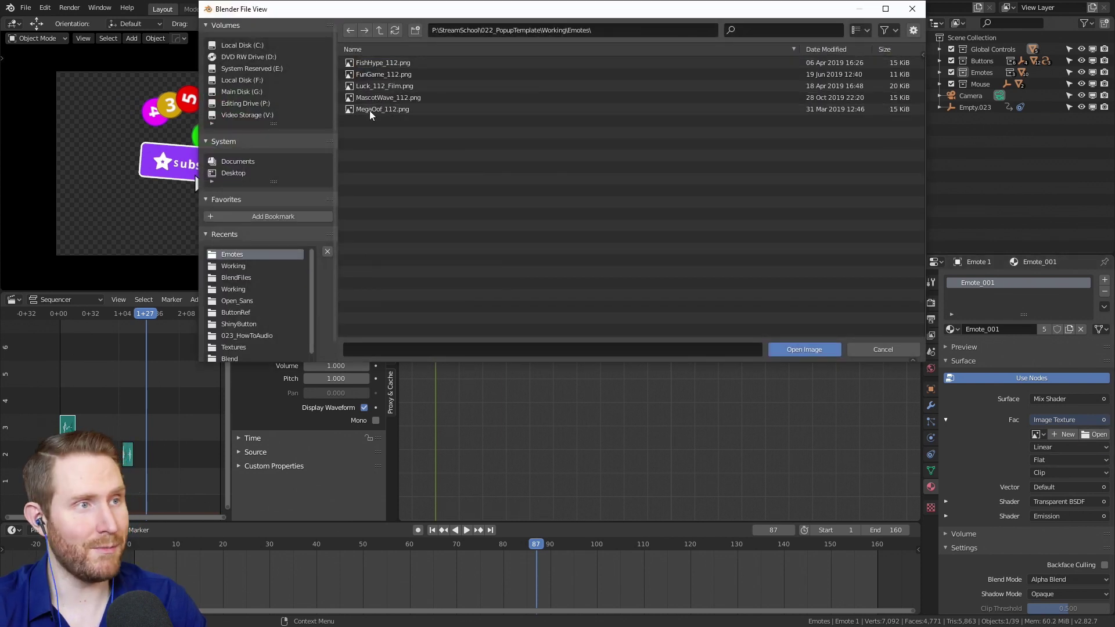
double_click(378, 97)
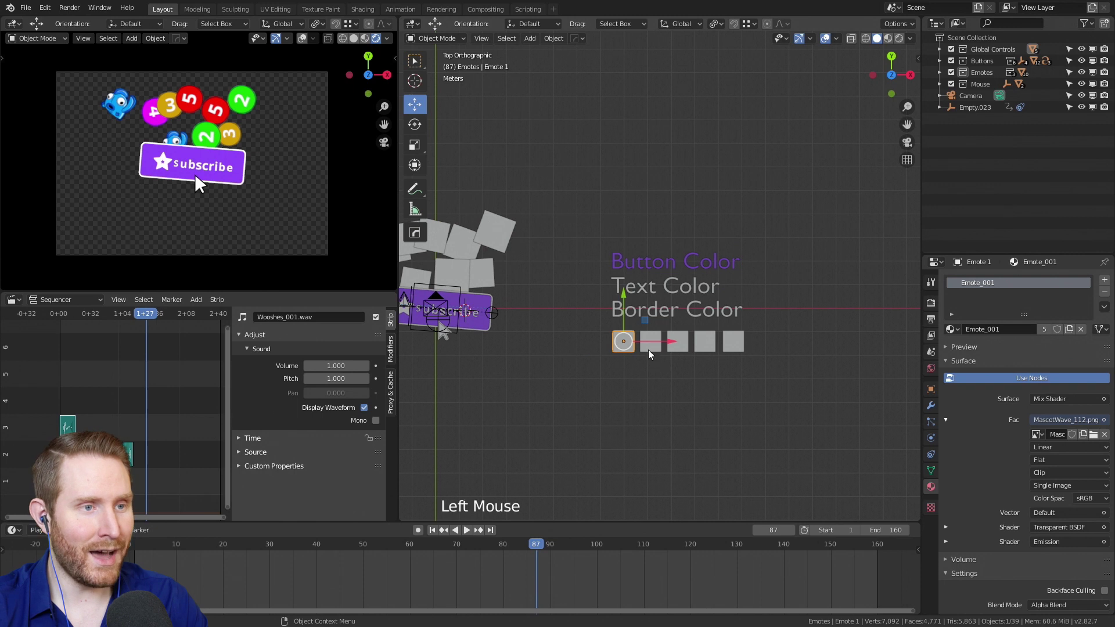
left_click(650, 347)
left_click(1104, 435)
left_click(1096, 434)
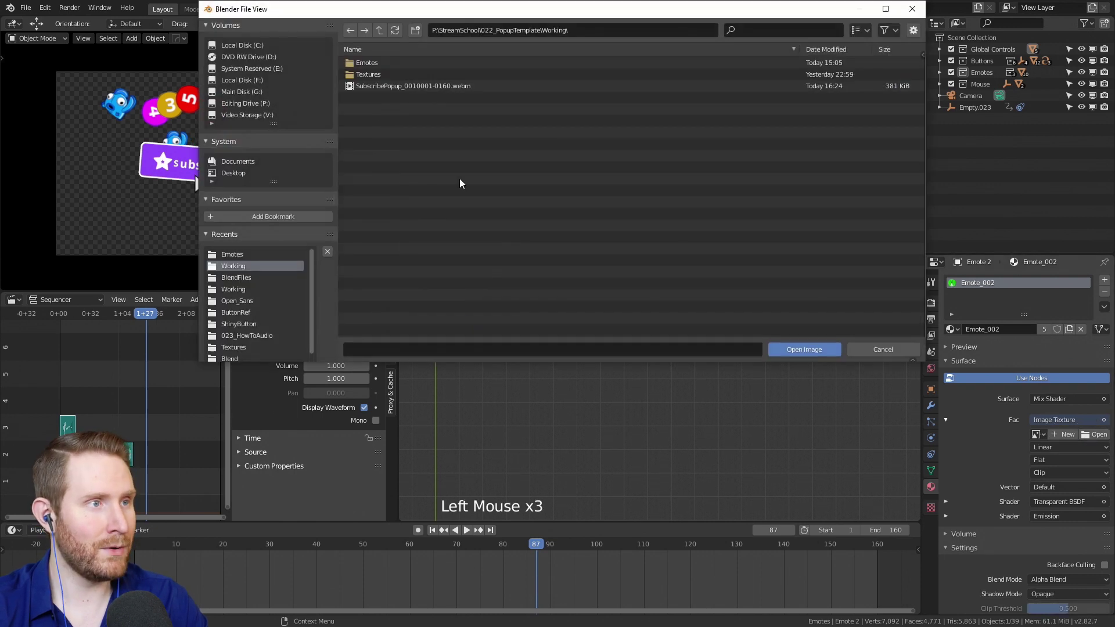
double_click(377, 63)
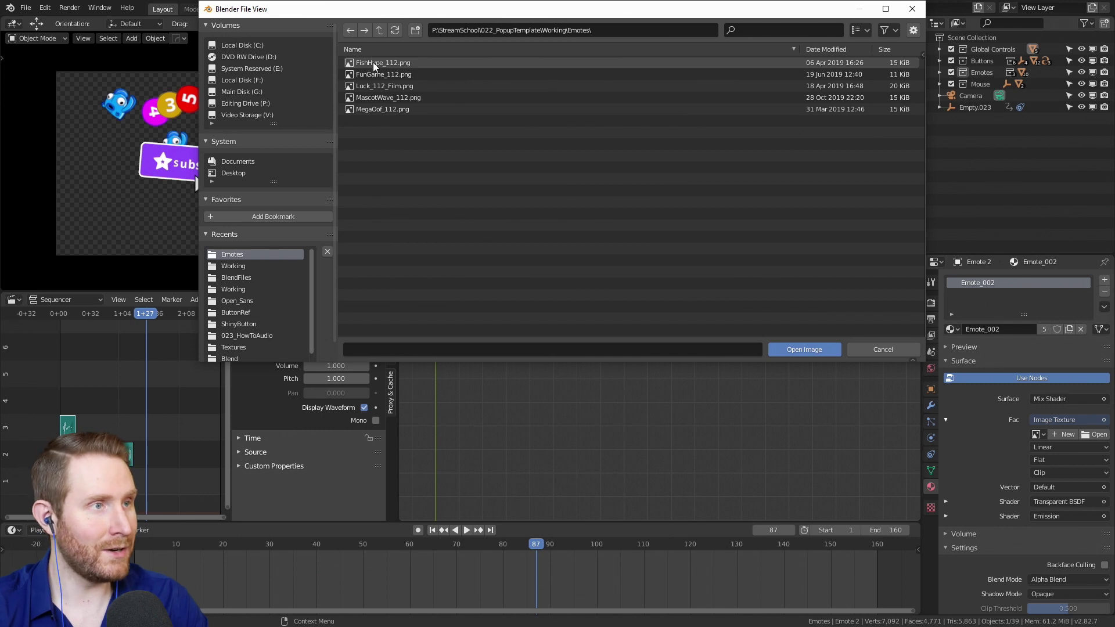
double_click(373, 62)
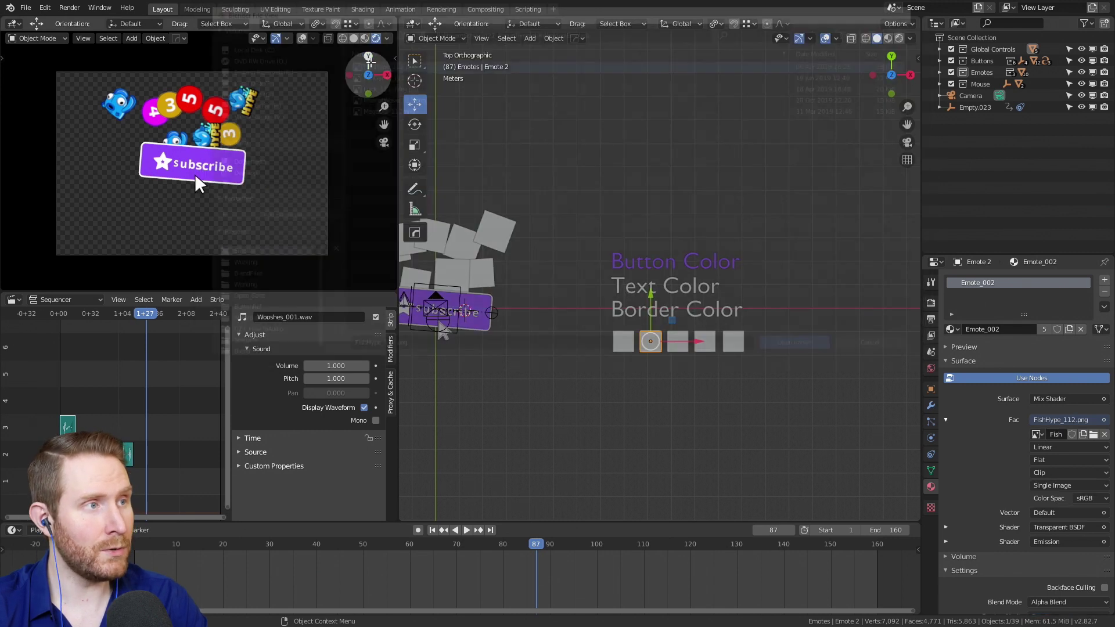
Replace the third emote's image with Luck_112_Film.png.
left_click(679, 347)
left_click(1105, 434)
left_click(1096, 434)
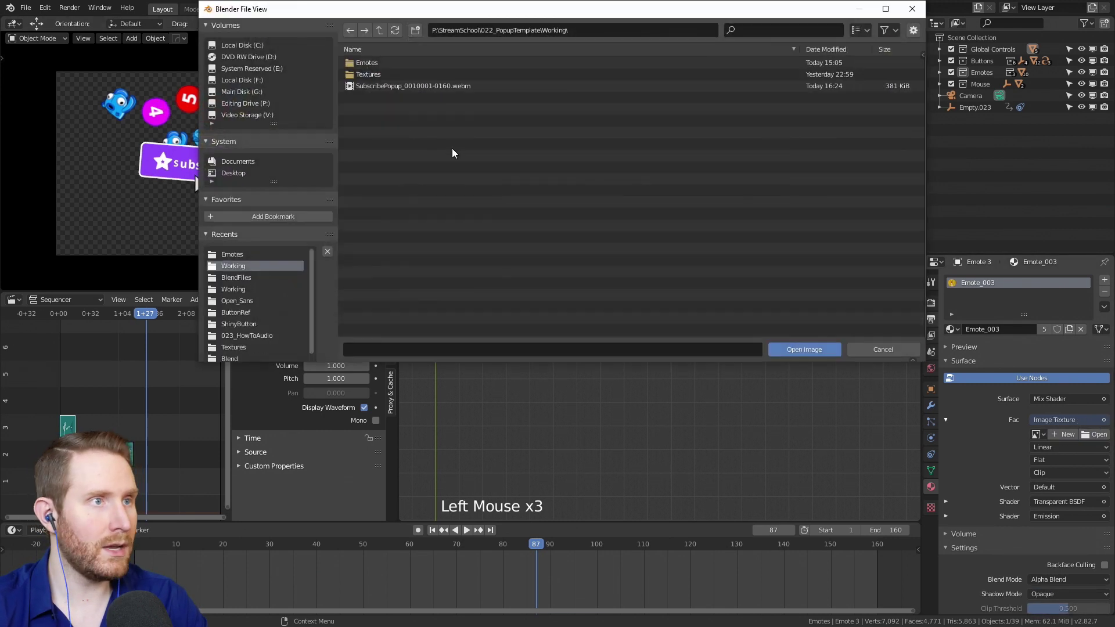
left_click(363, 62)
double_click(361, 63)
left_click(383, 86)
double_click(384, 86)
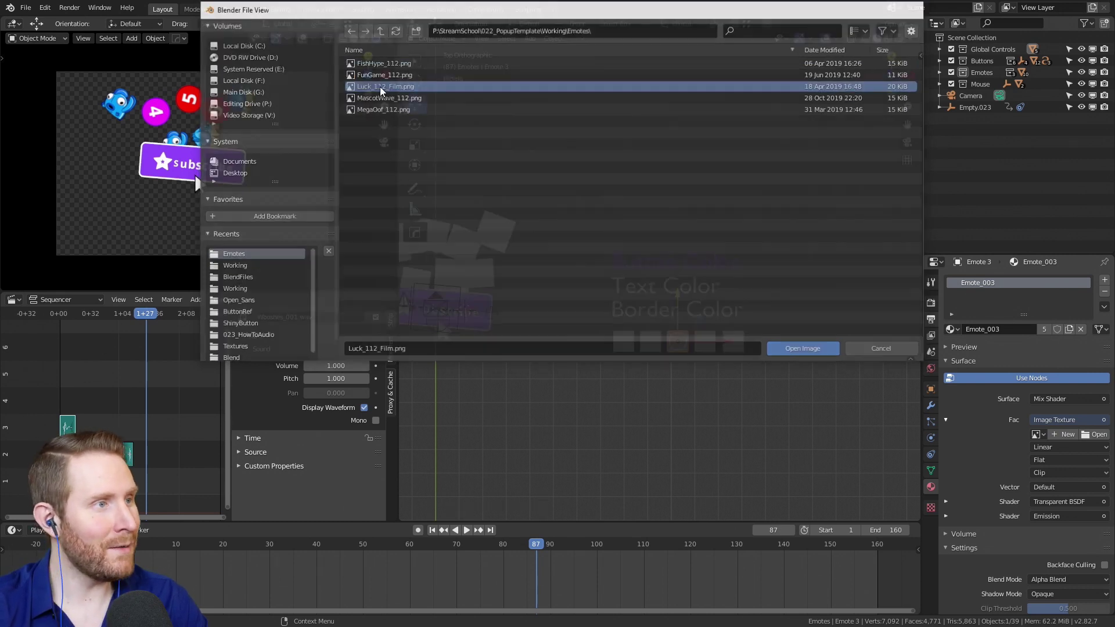
Replace the fourth and fifth emote images with MegaOof_112.png and FunGame_112.png.
left_click(705, 353)
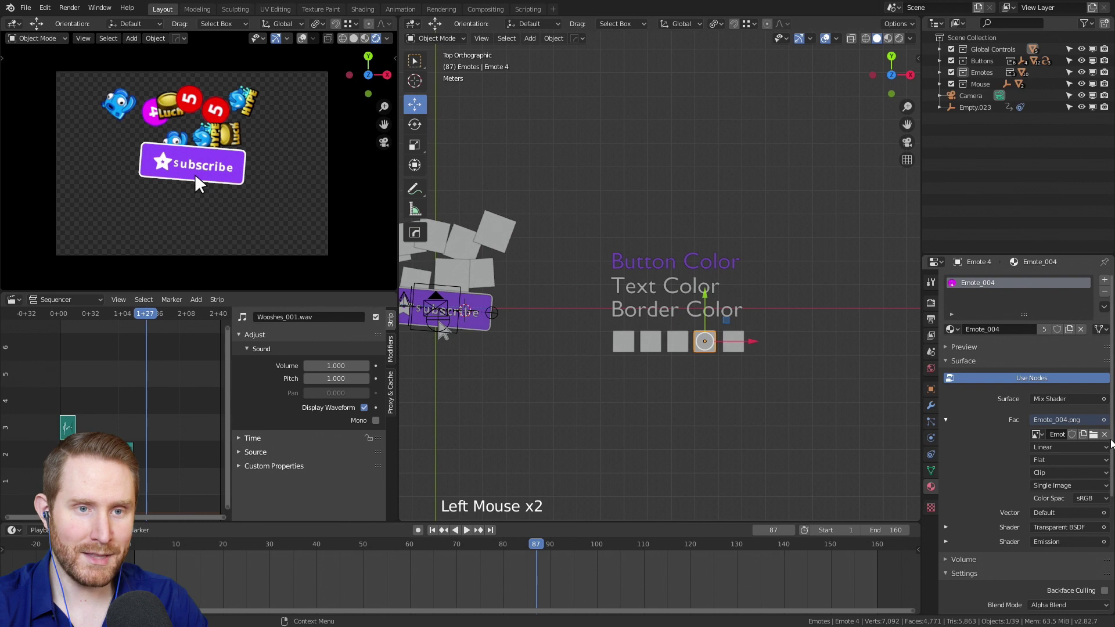
left_click(1105, 434)
left_click(1096, 435)
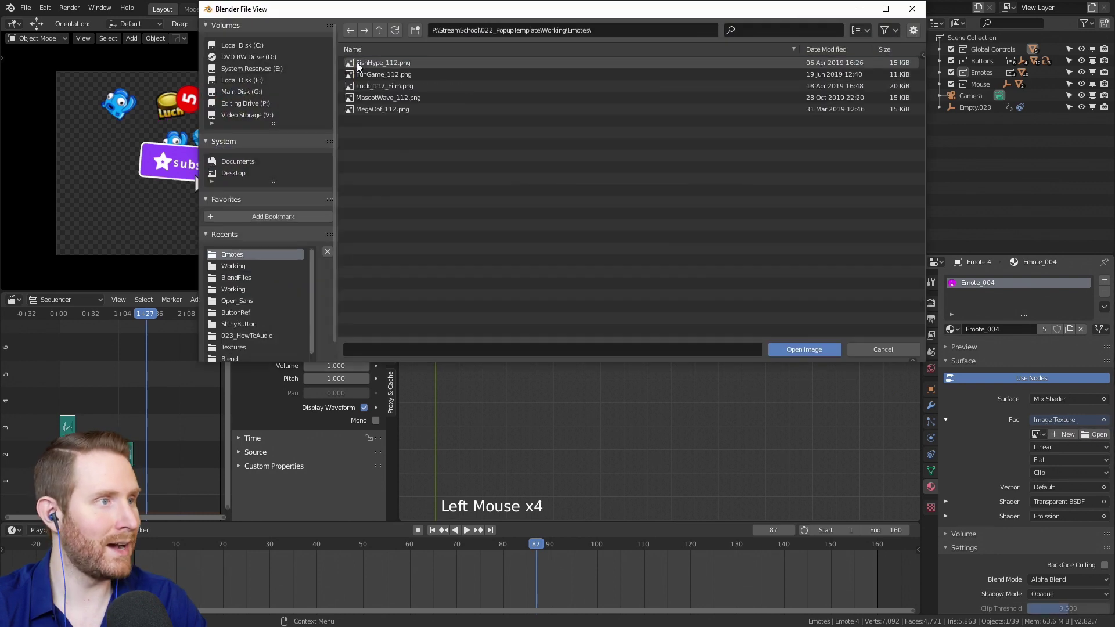
left_click_drag(360, 9, 567, 31)
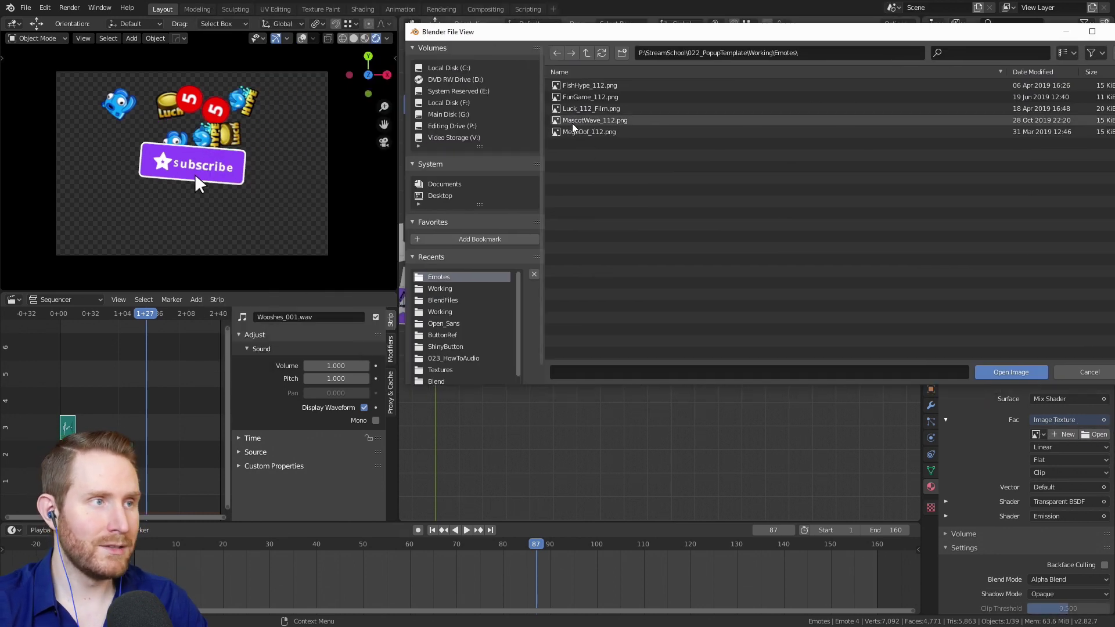
double_click(572, 135)
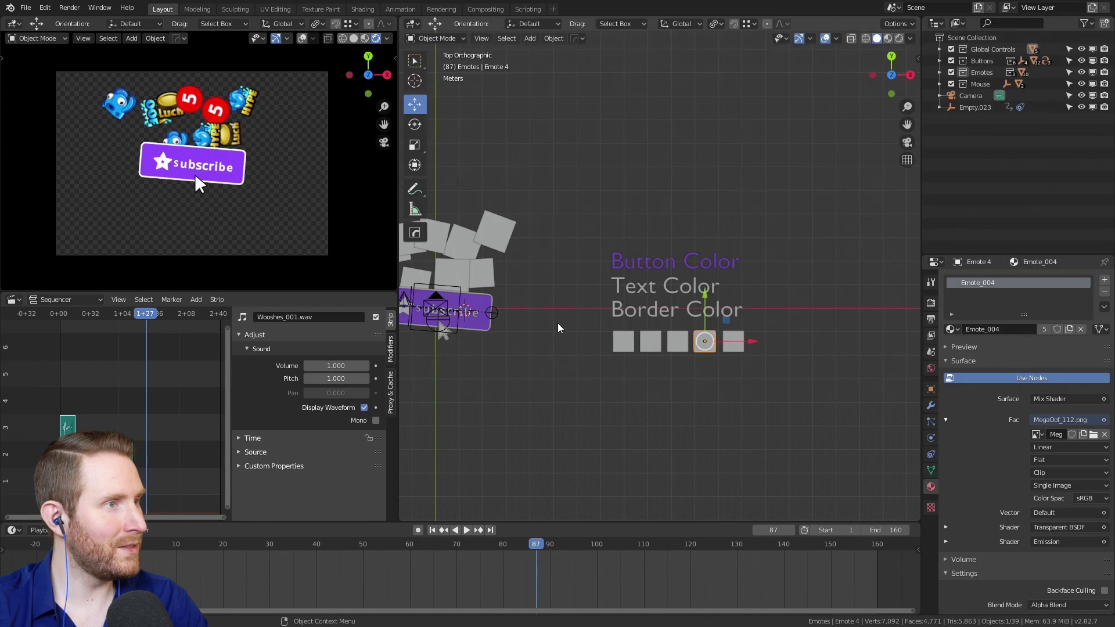
left_click(733, 342)
left_click(1105, 434)
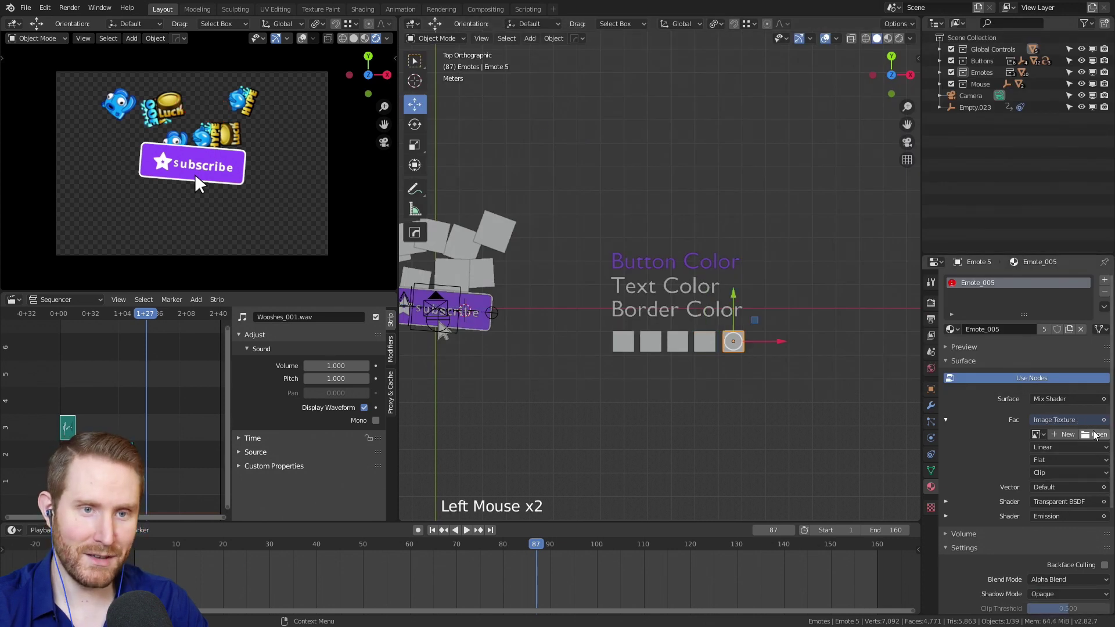
left_click(1095, 434)
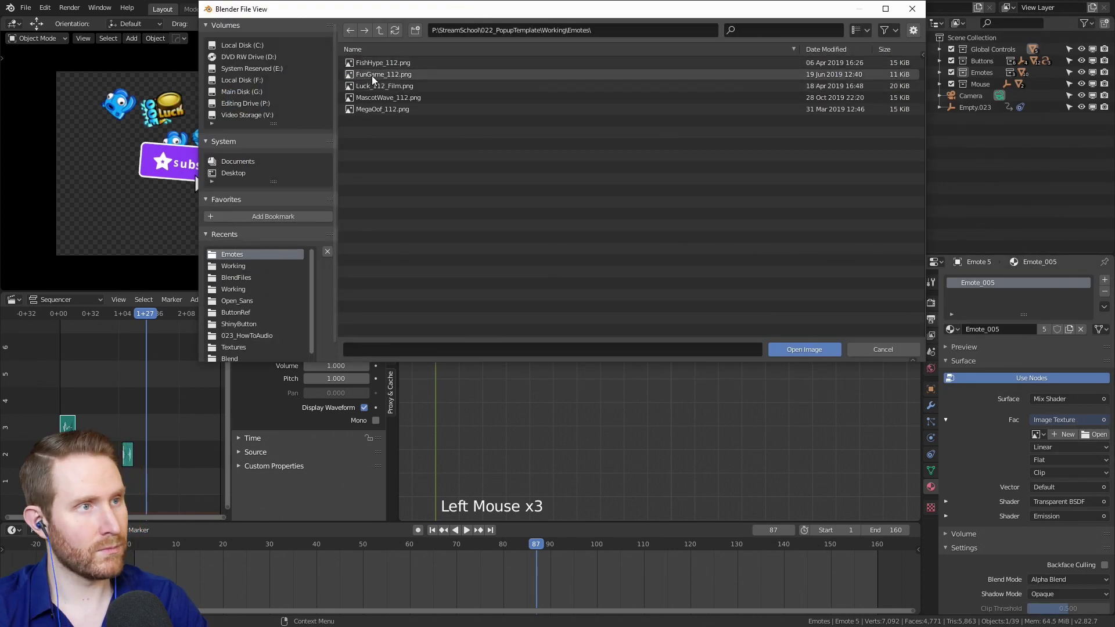
double_click(371, 75)
Play the animation from frame 65 to check the new emotes, then return to frame 84.
left_click_drag(494, 551, 437, 553)
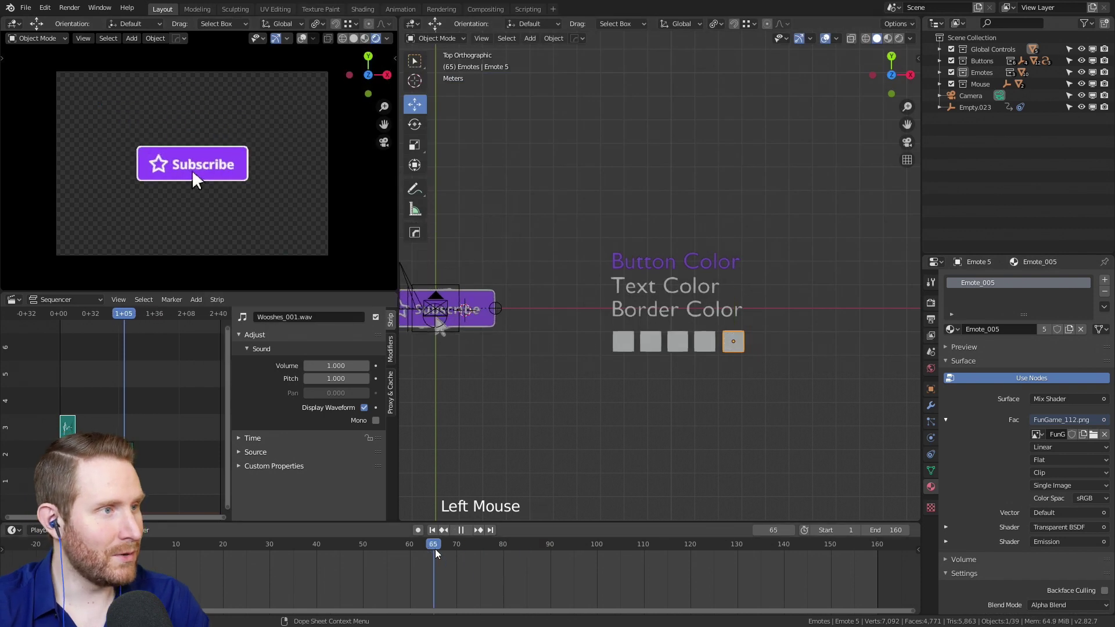
key("space")
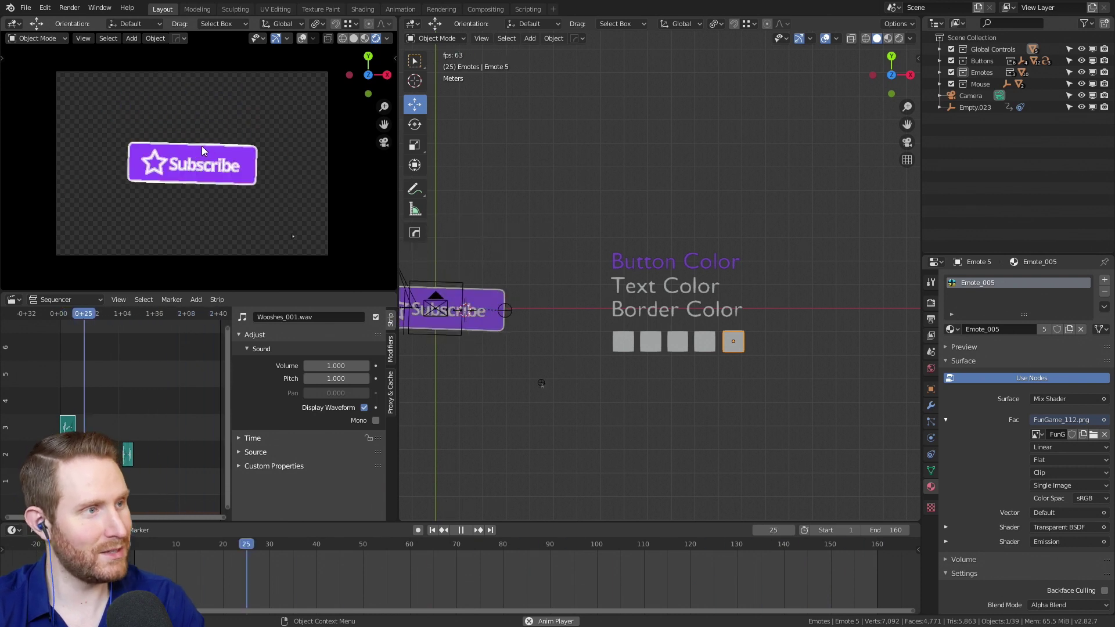
key("space")
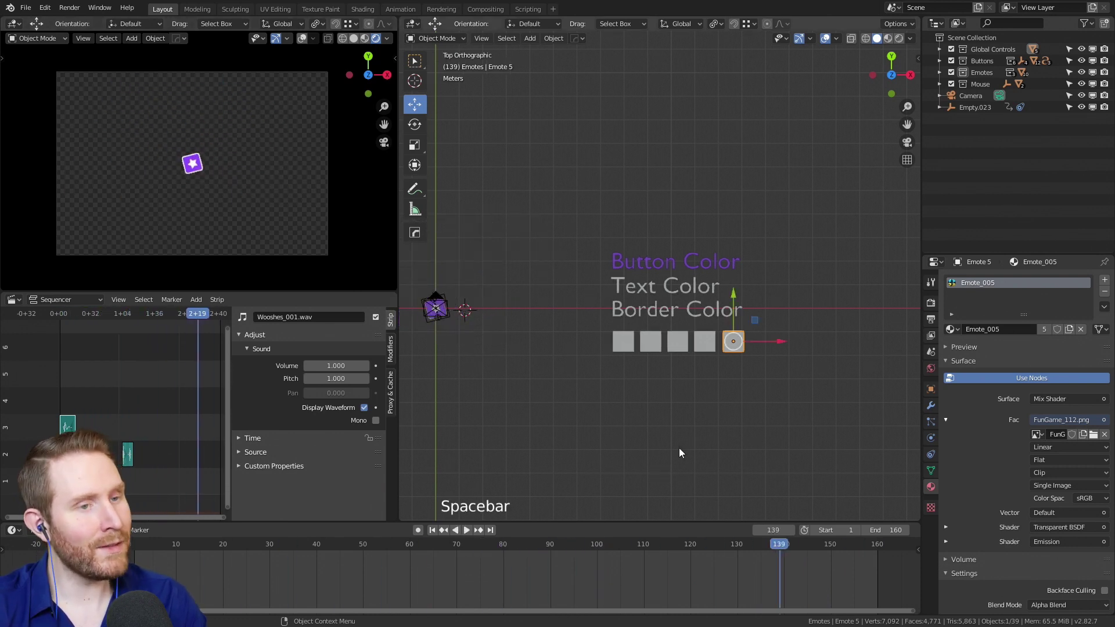
left_click_drag(709, 542, 536, 575)
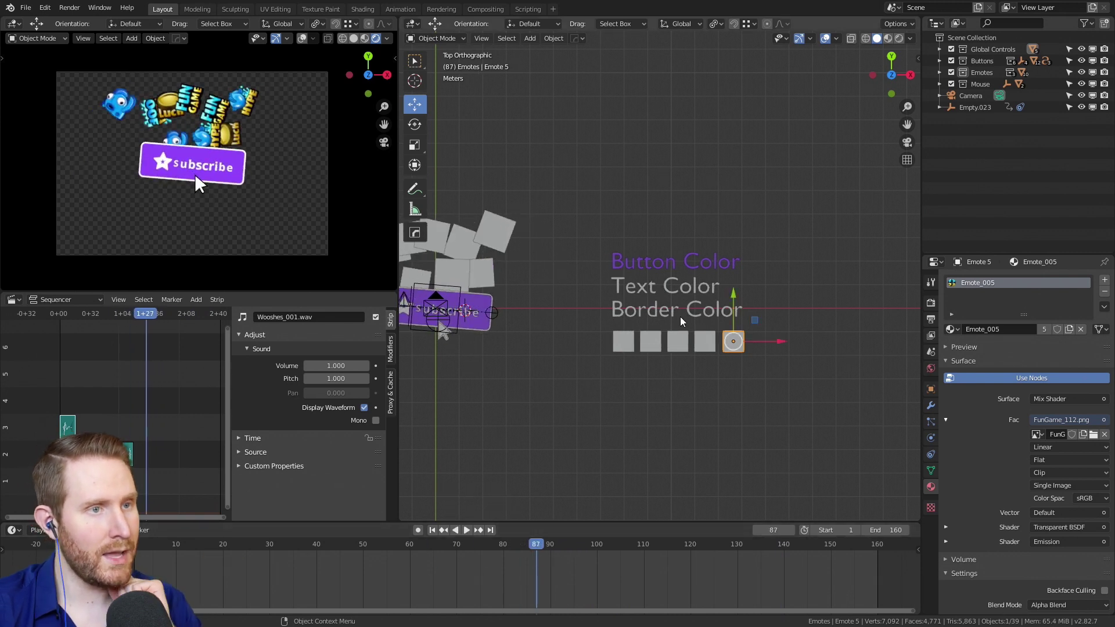
left_click(649, 268)
left_click(1063, 420)
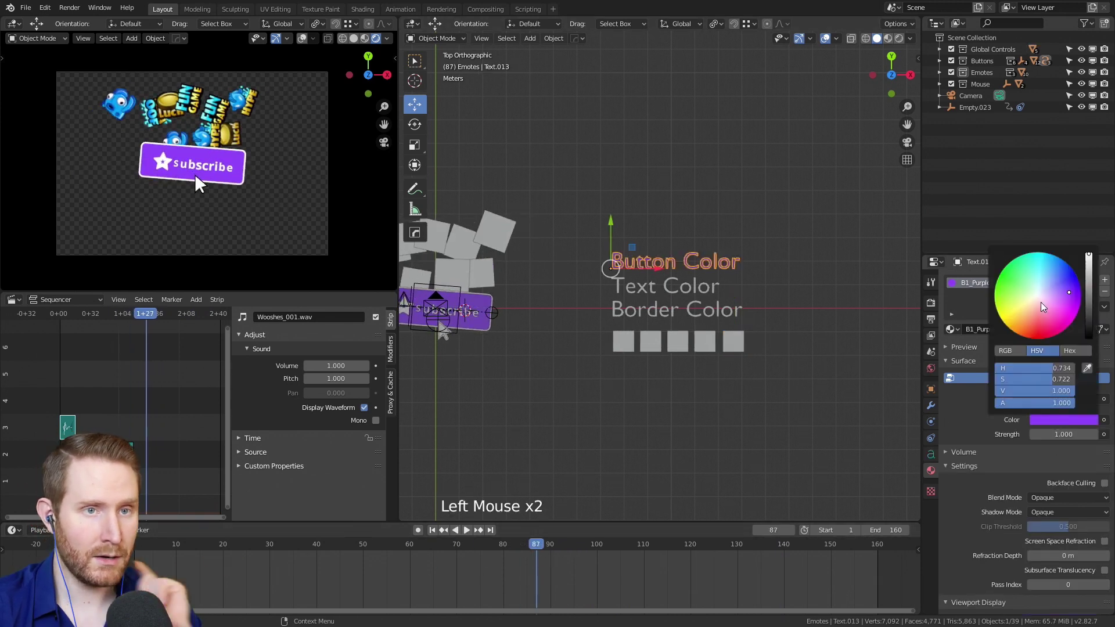
left_click(1006, 279)
left_click_drag(1007, 279, 1000, 277)
left_click_drag(1089, 256, 1038, 259)
left_click(665, 286)
left_click(1063, 420)
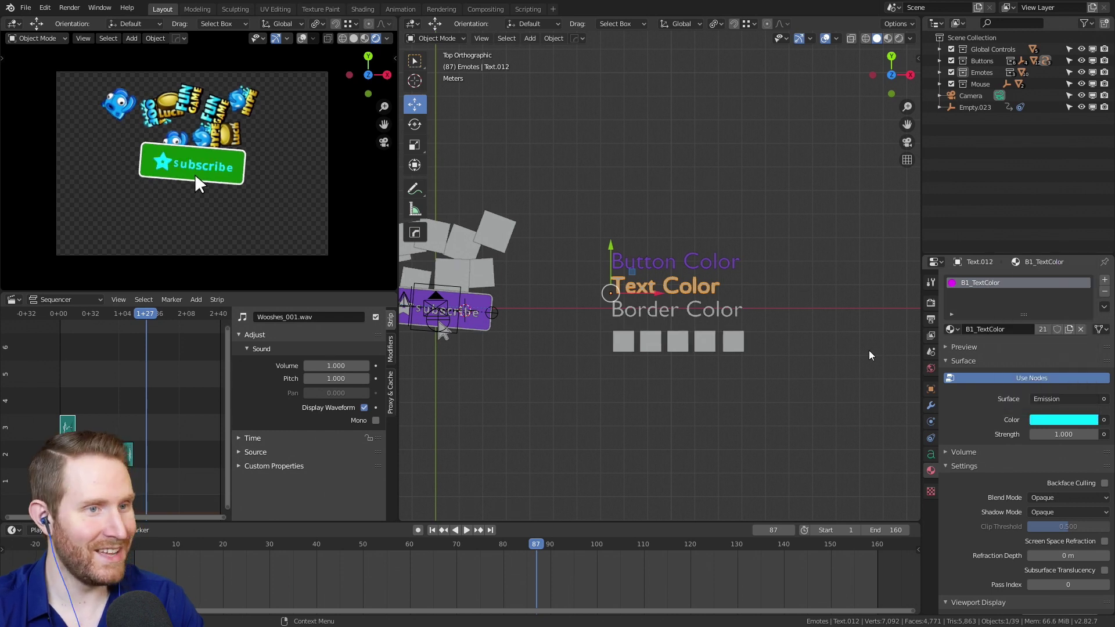
left_click(661, 315)
left_click(1063, 420)
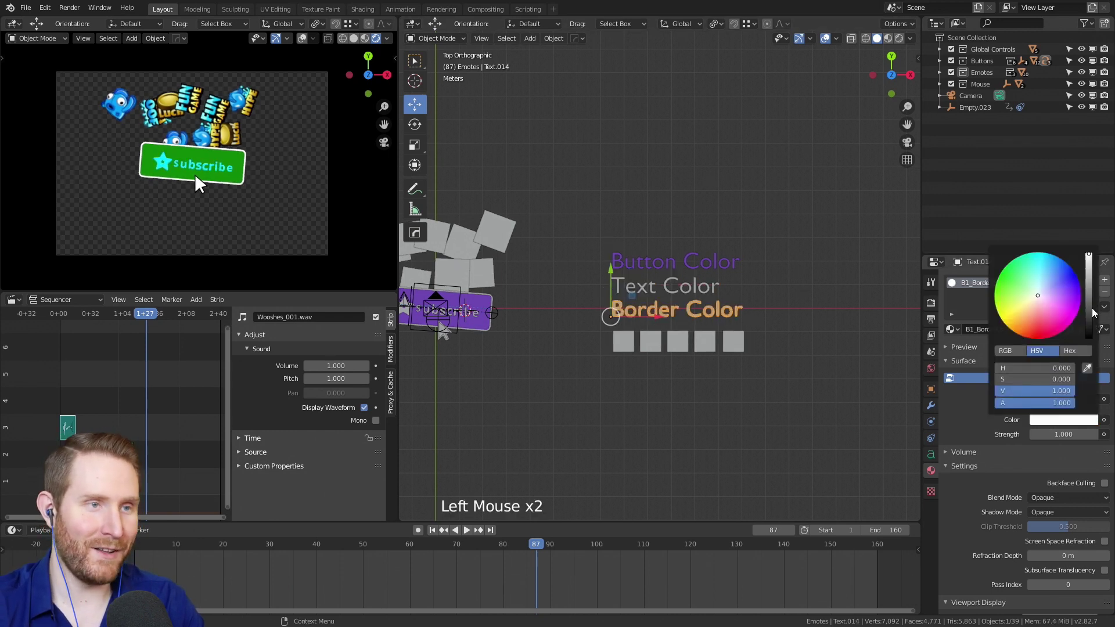
left_click_drag(1090, 310, 1096, 356)
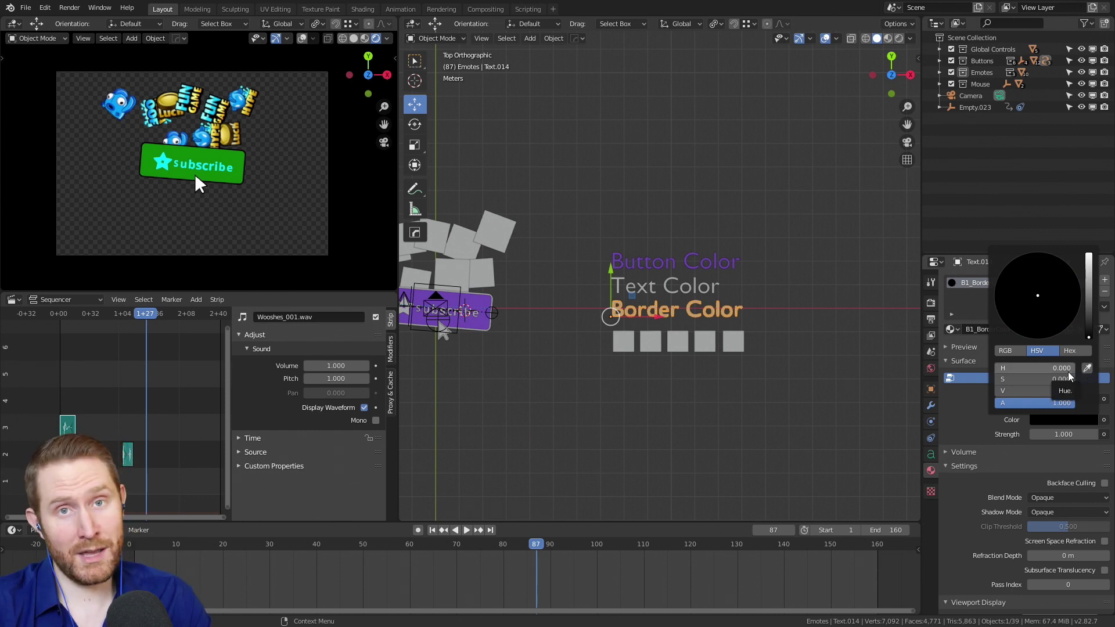
left_click(1087, 369)
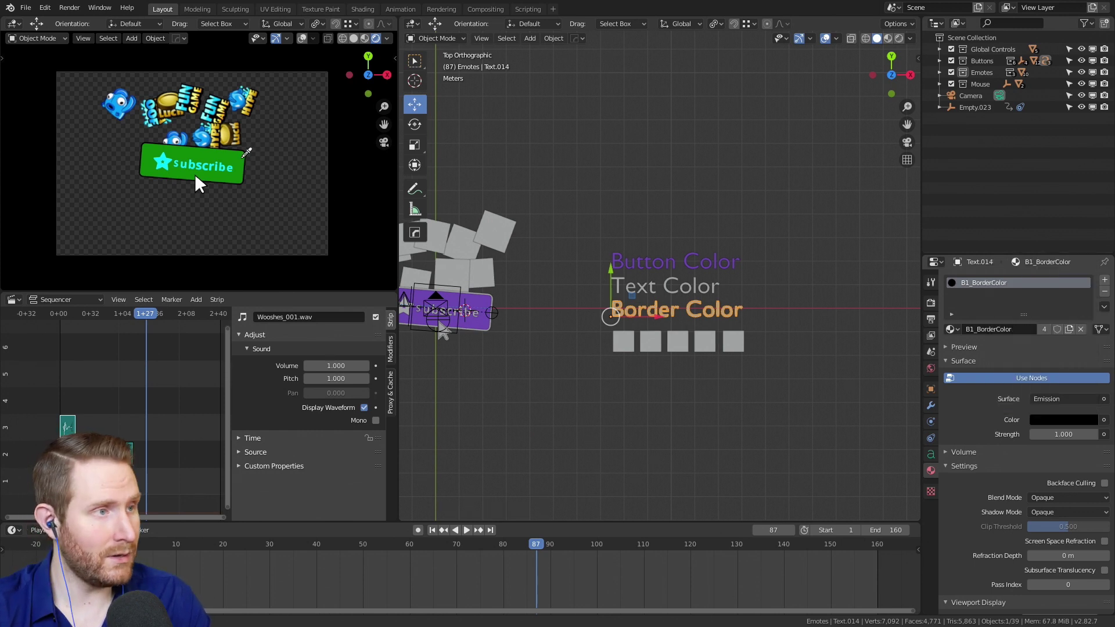
left_click(236, 155)
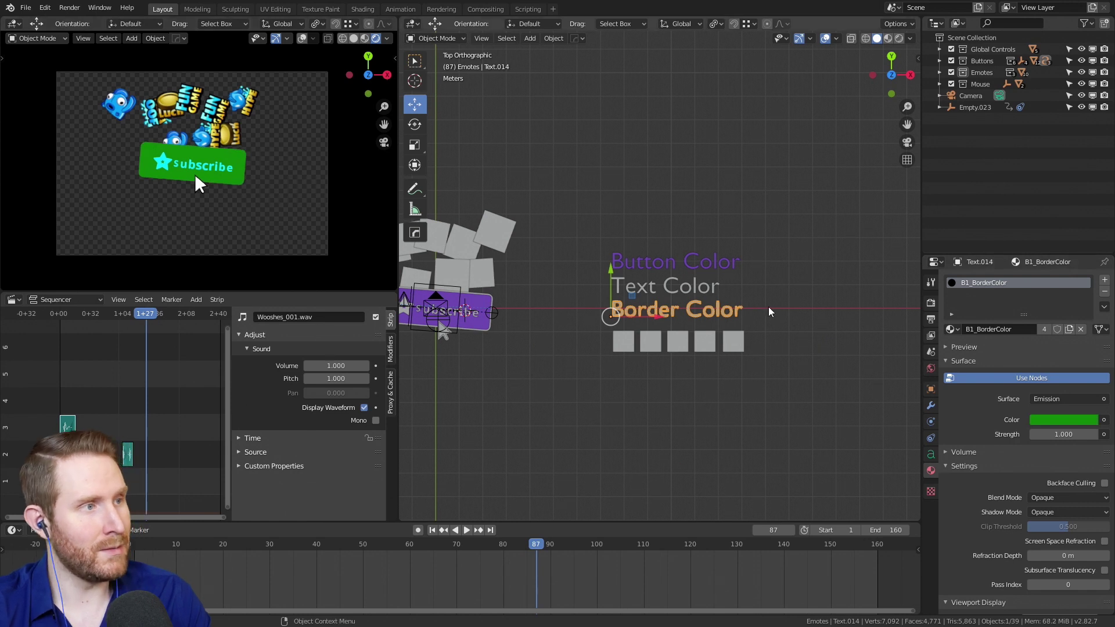
key("ctrl+z")
key("ctrl+z")
key("ctrl+z")
key("ctrl+z")
key("ctrl+z")
key("ctrl+z")
key("ctrl+z")
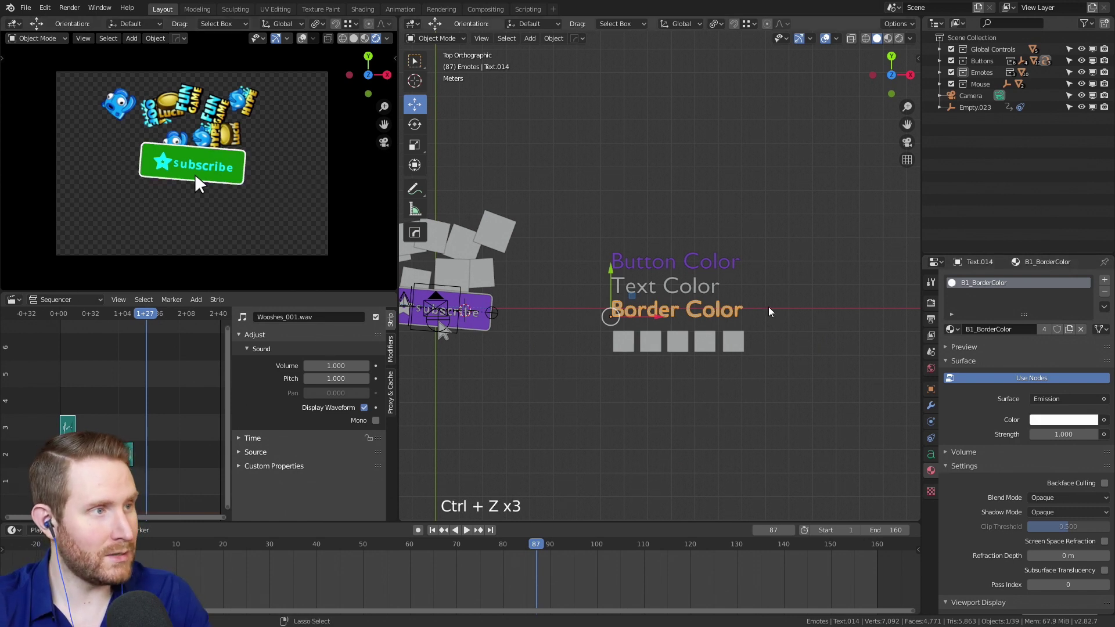
key("ctrl+z")
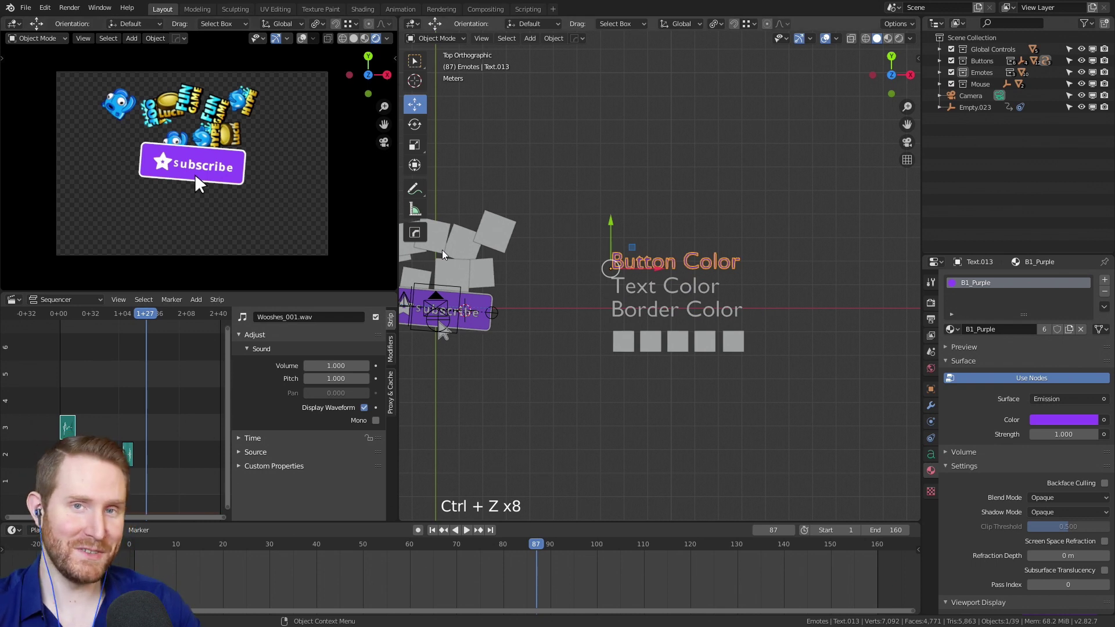
mouse_move(533, 566)
left_mouse_down()
mouse_move(511, 566)
mouse_move(526, 566)
left_mouse_up()
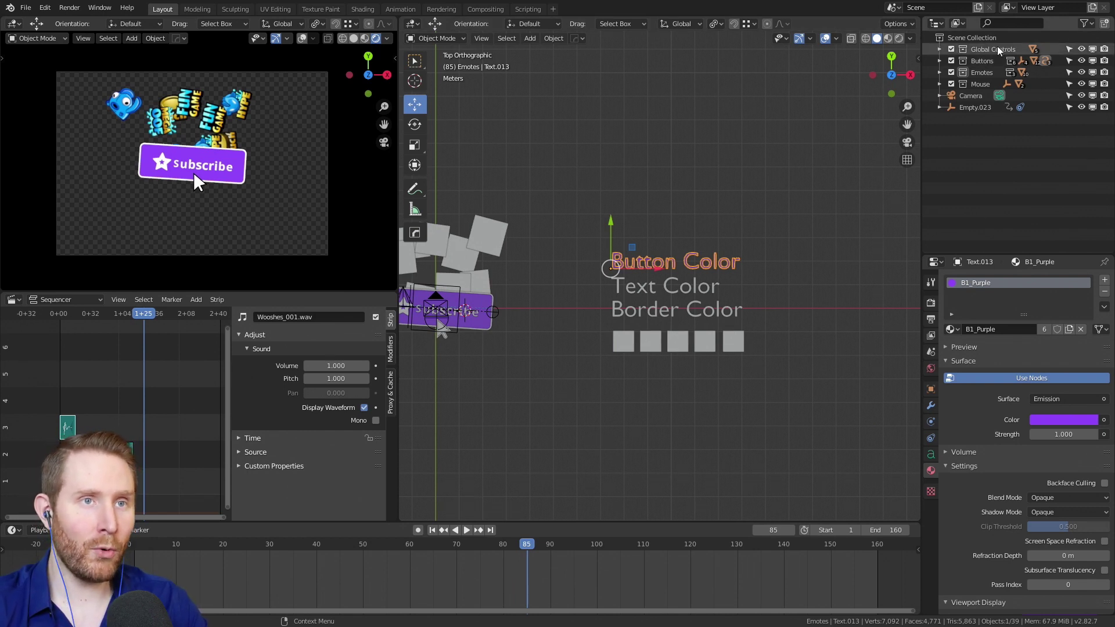
In the Buttons collection, hide the Button_001 variants and show Button_002_Subscribe.
left_click(941, 50)
left_click(942, 51)
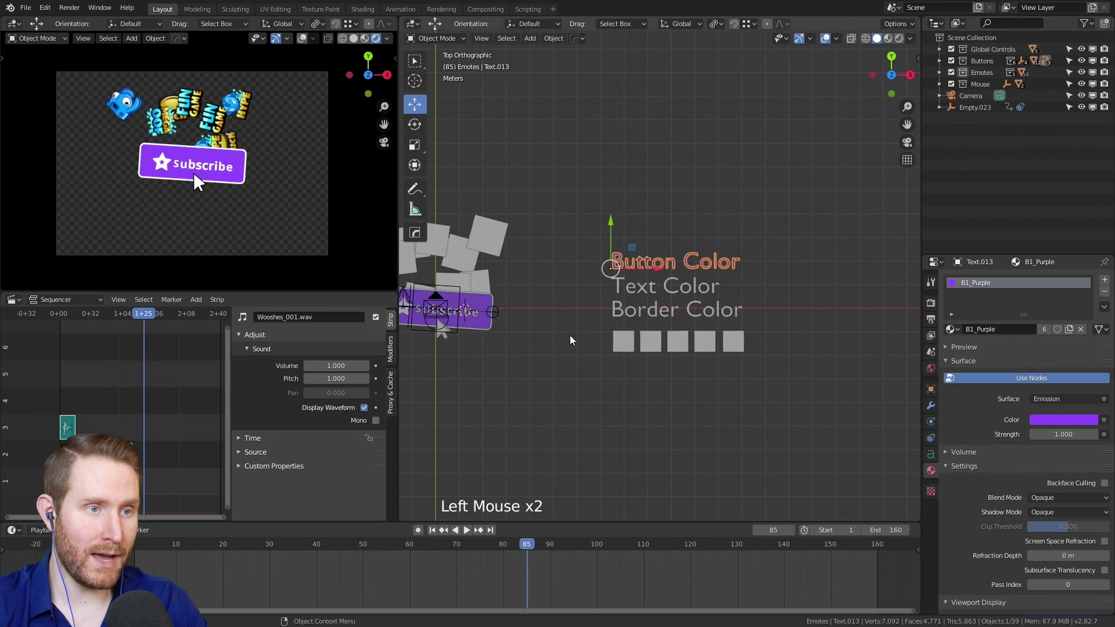
left_click(941, 61)
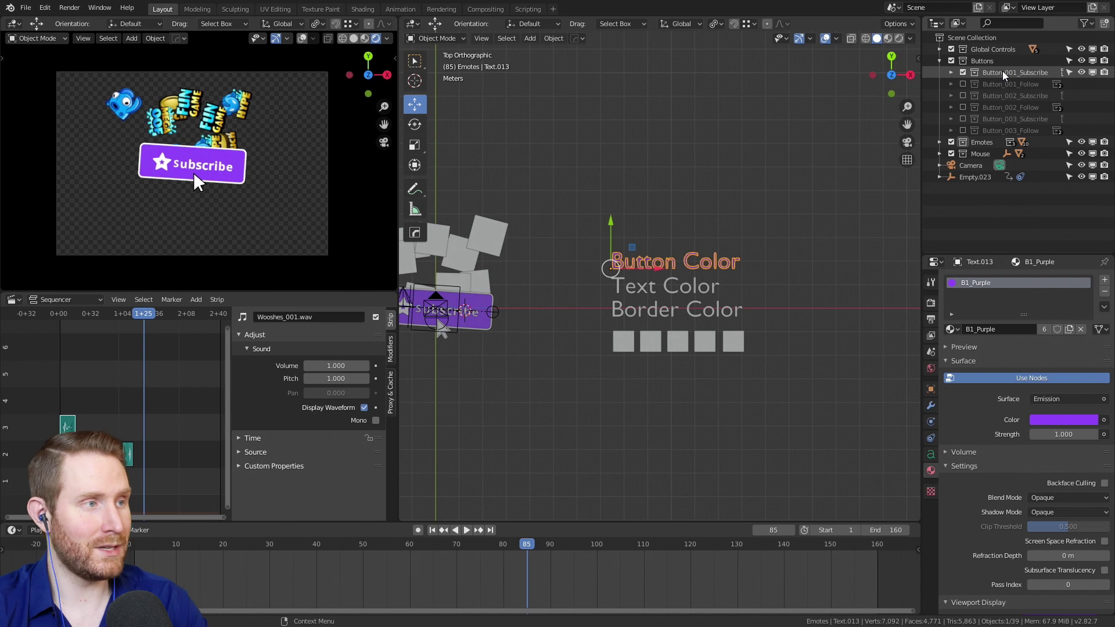
left_click(963, 73)
left_click(963, 84)
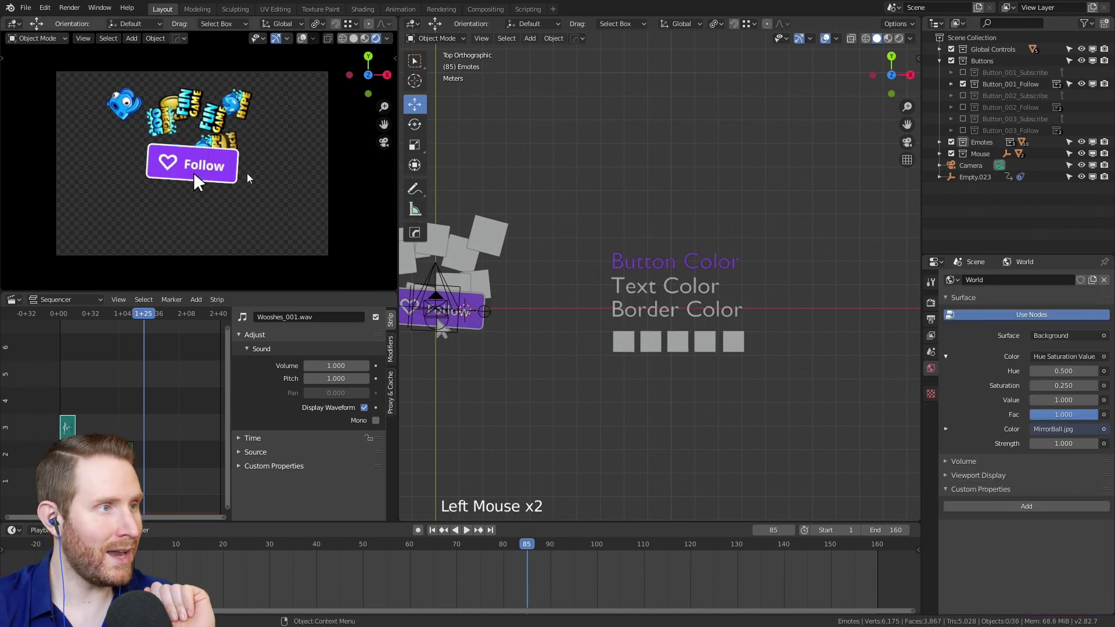
left_click(963, 84)
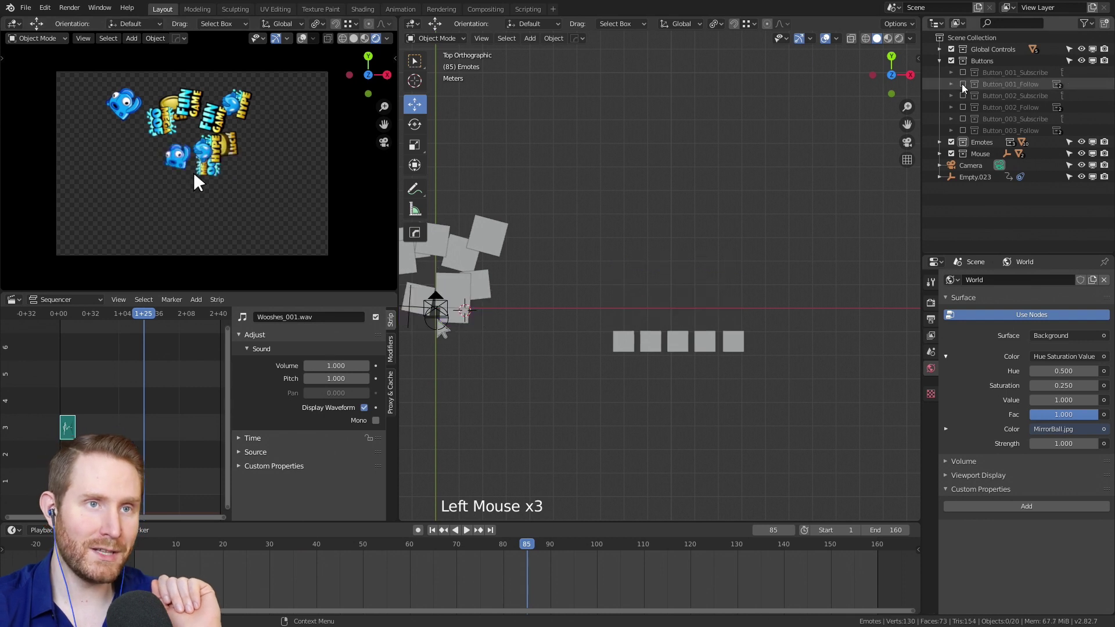
left_click(963, 96)
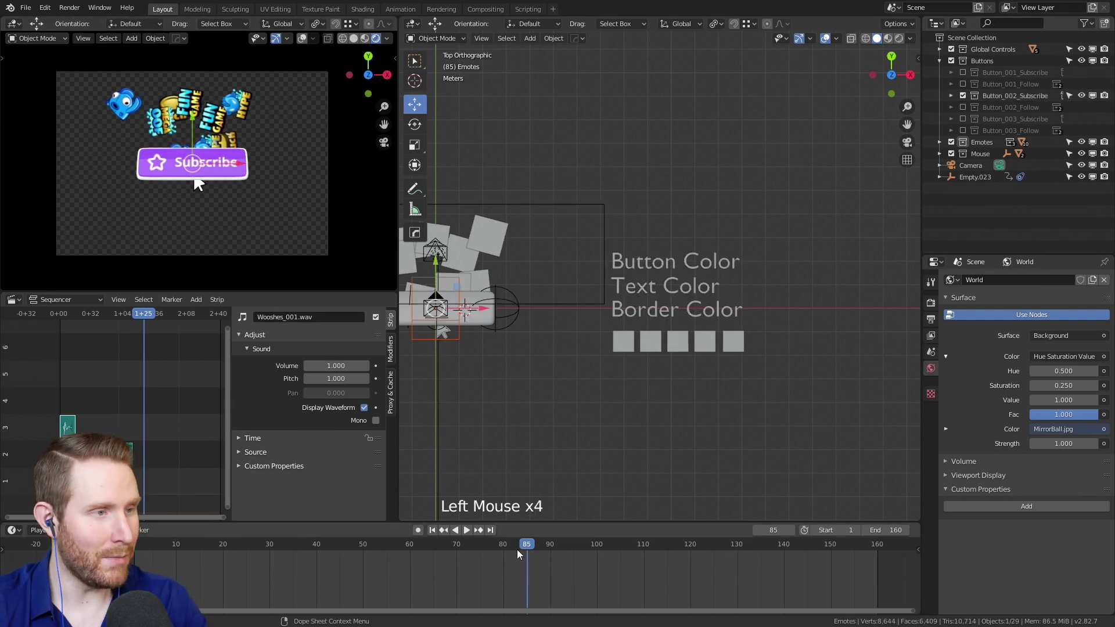
Play the animation from near the start to preview the second button.
left_click(430, 566)
key("space")
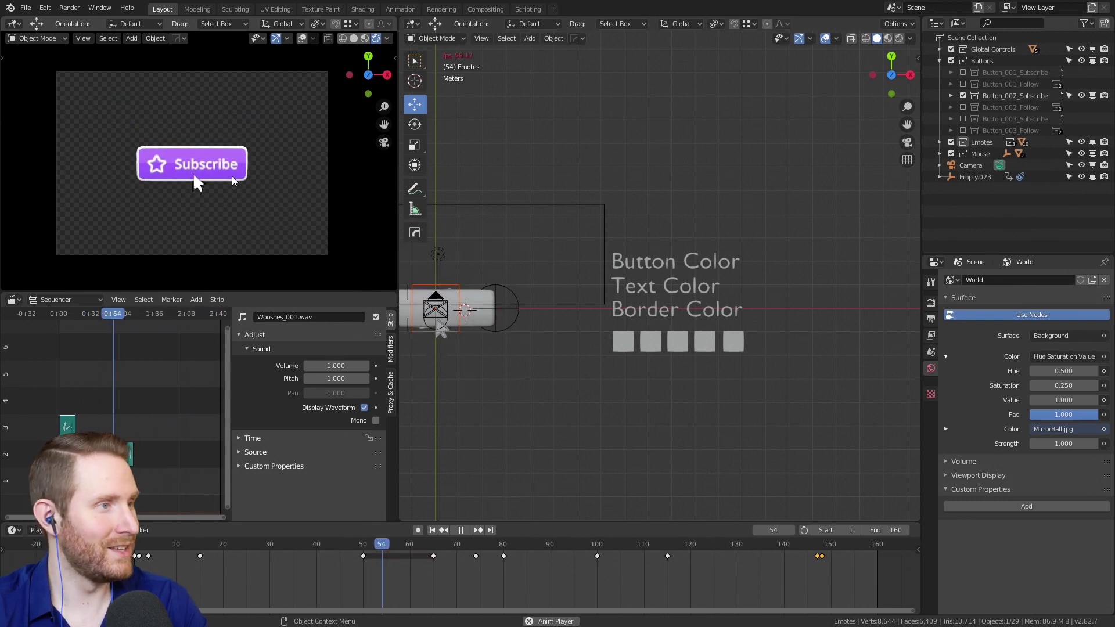
key("space")
Colour the Button Color material dark green, Text Color red and Border Color bright green.
left_click(658, 273)
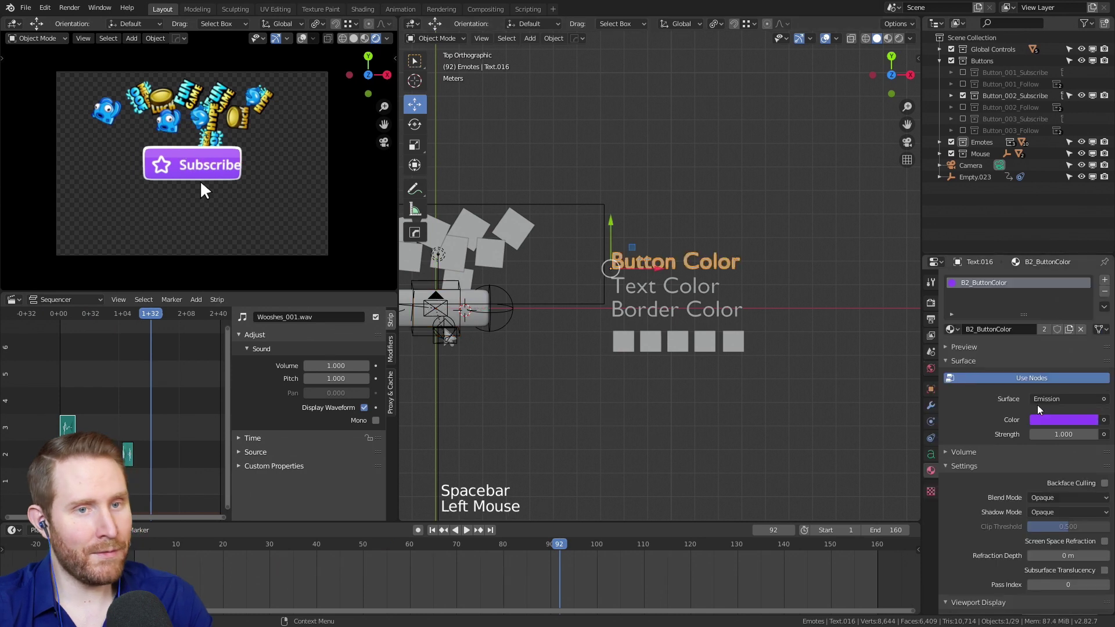
left_click(1040, 407)
left_click_drag(1038, 296, 1005, 267)
scroll(1038, 296, "down", 5)
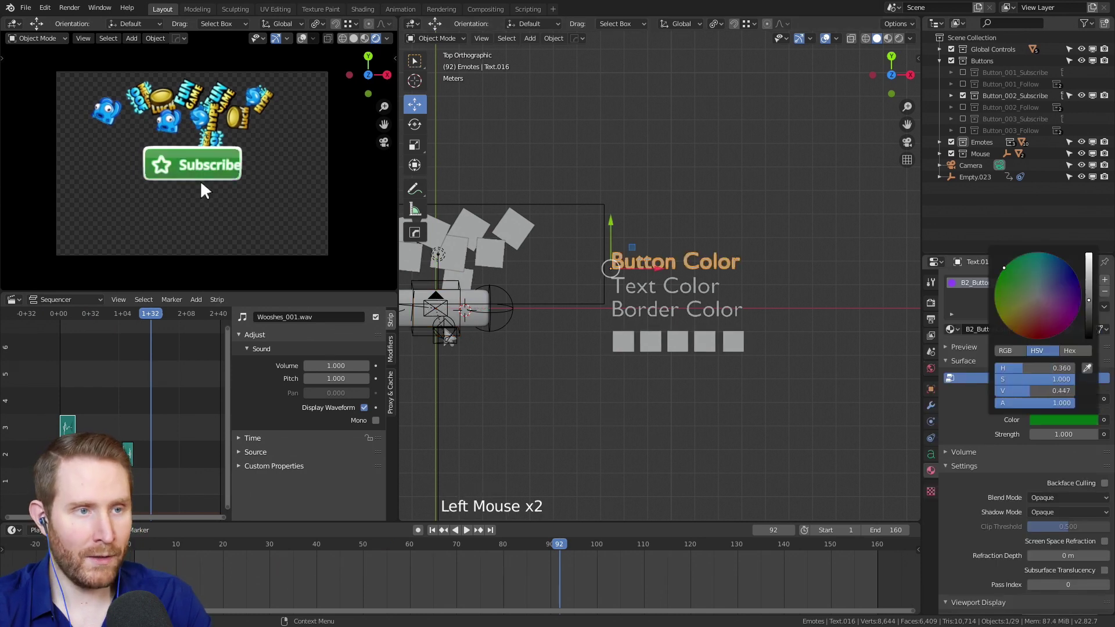
left_click(696, 304)
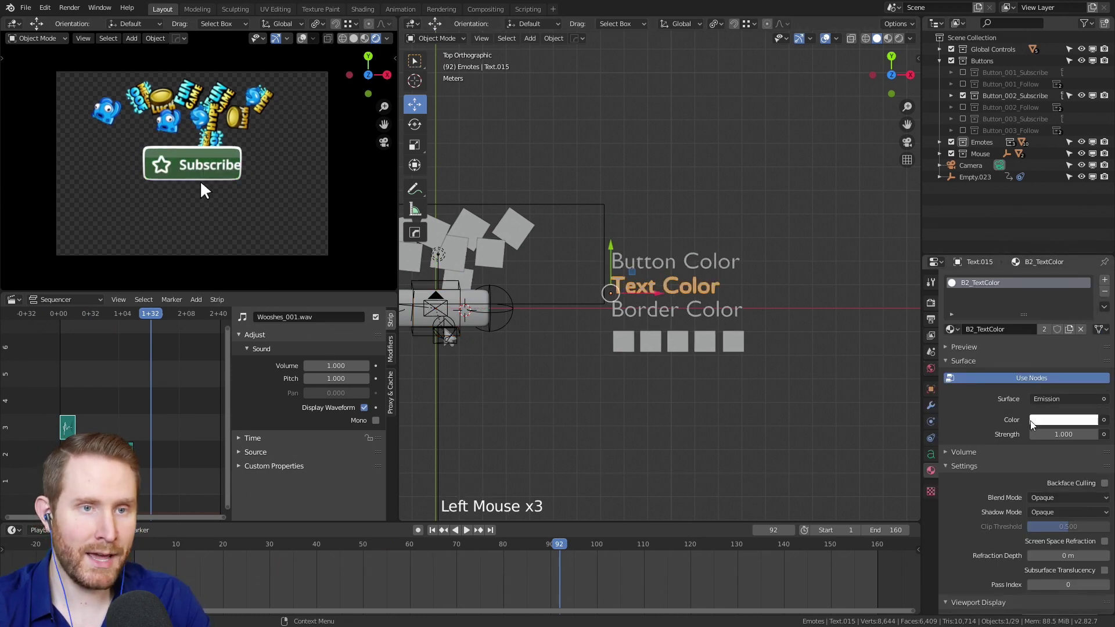
left_click(1031, 419)
left_click(1101, 299)
left_click(673, 308)
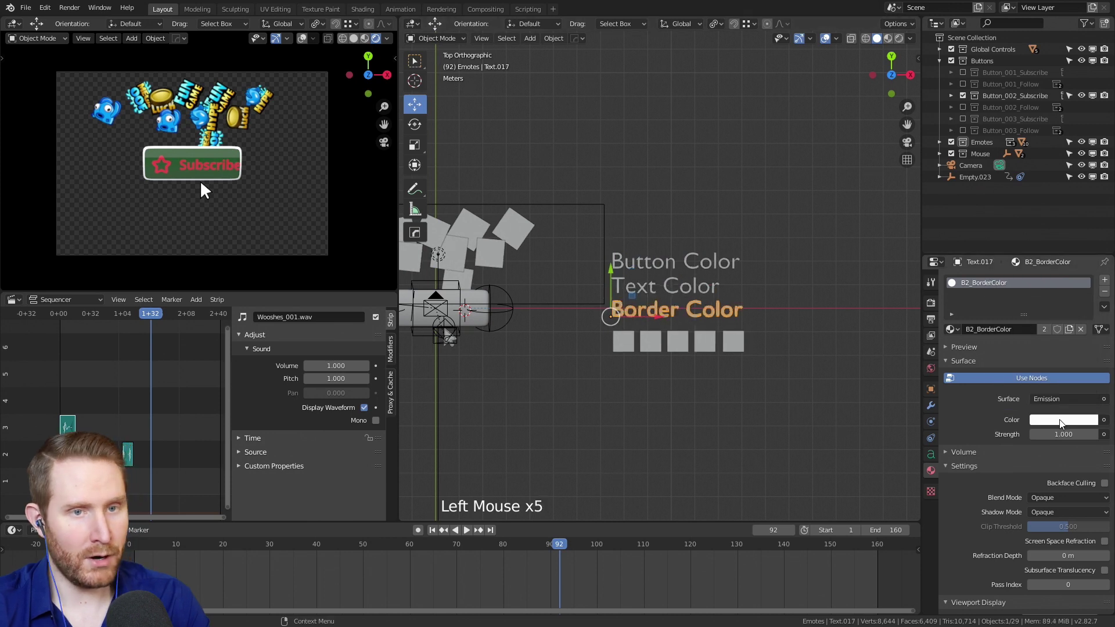
left_click(1064, 419)
left_click_drag(1048, 304, 1022, 261)
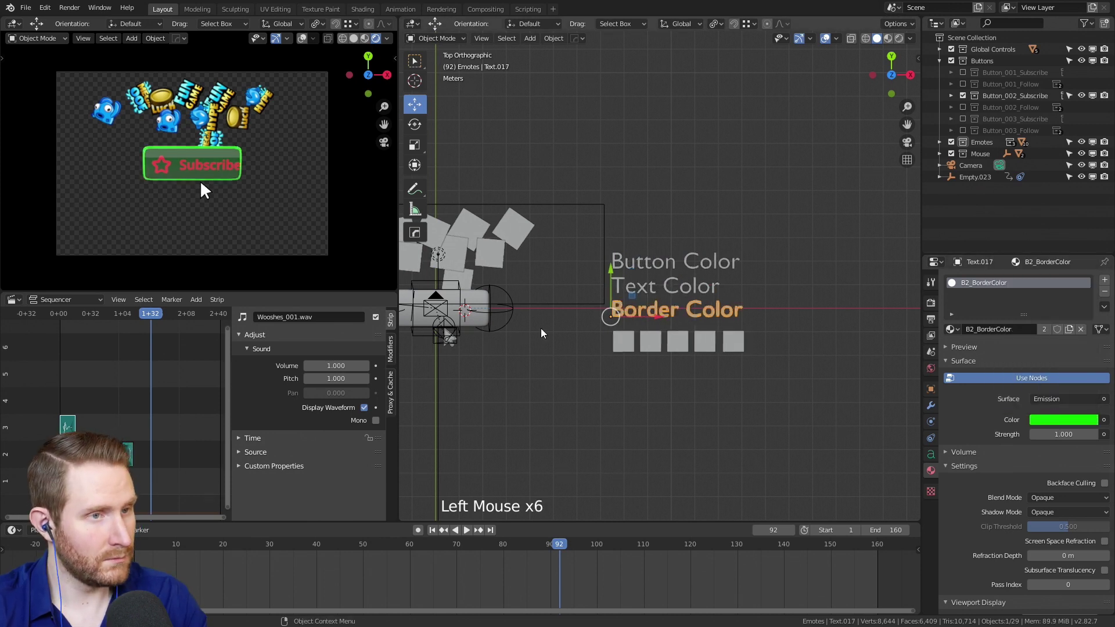
Undo the green recolour and preview the Button_002_Follow variant in playback.
key("ctrl+z")
key("ctrl+z")
key("ctrl+z")
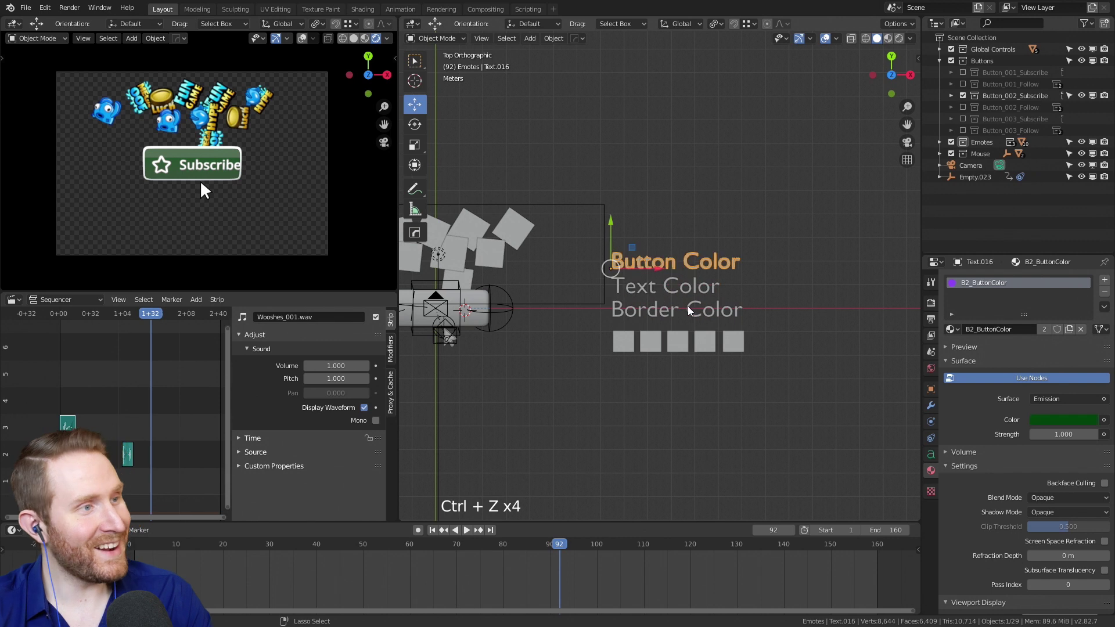
key("ctrl+z")
key("ctrl+z")
left_click(963, 96)
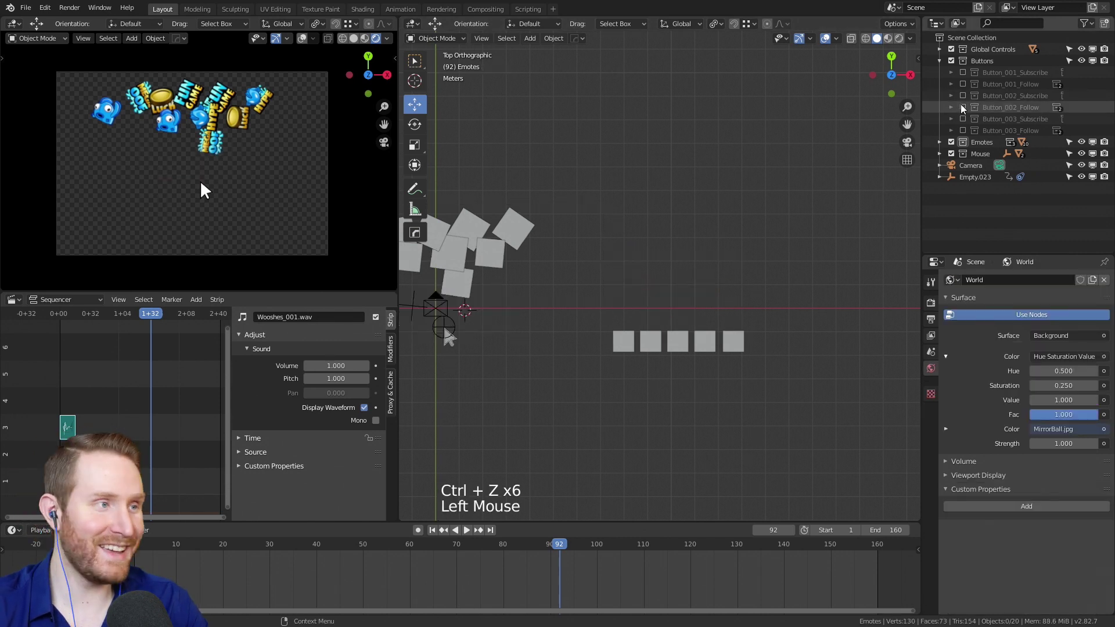
left_click(963, 107)
left_click(627, 401)
key("space")
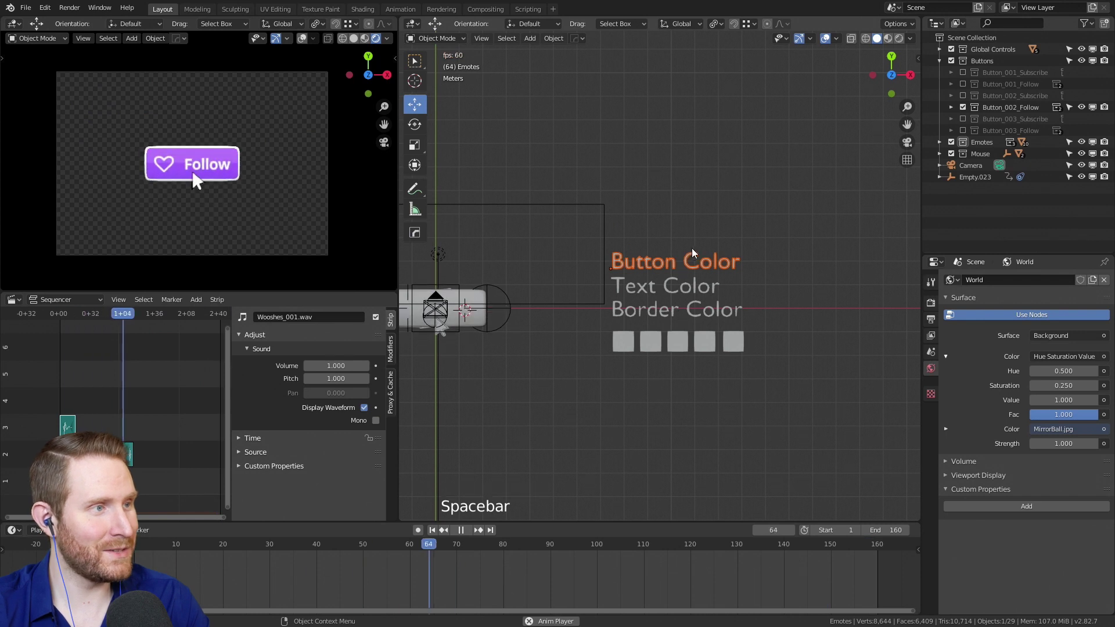
key("space")
Switch to Button_003_Subscribe and play its animation from frame 48 to 75.
left_click(964, 107)
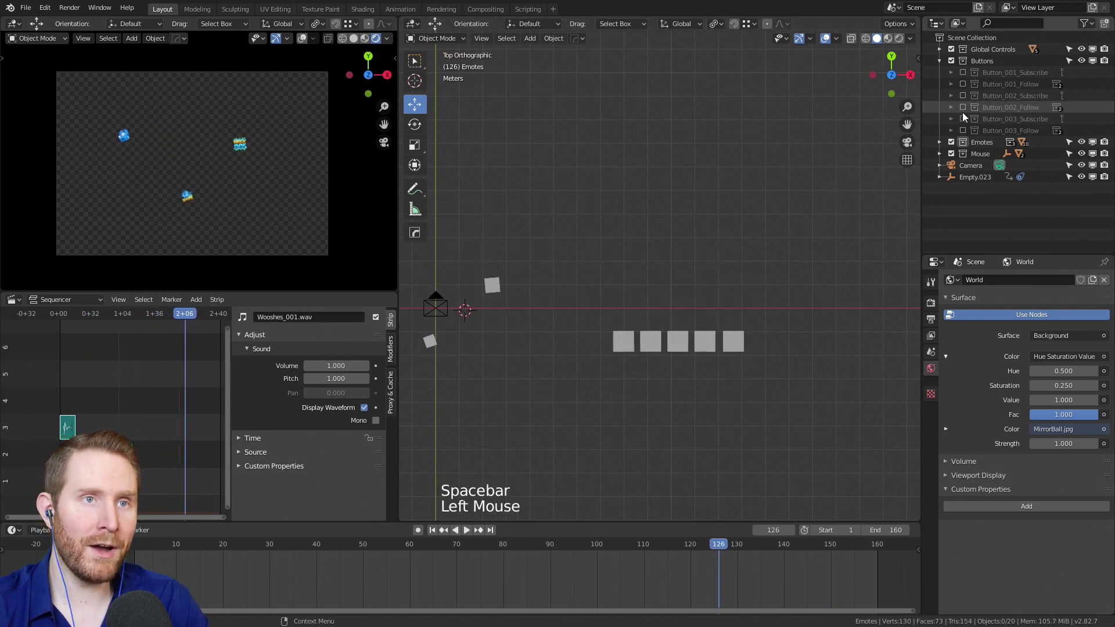
left_click(963, 119)
left_click_drag(488, 540, 357, 541)
key("space")
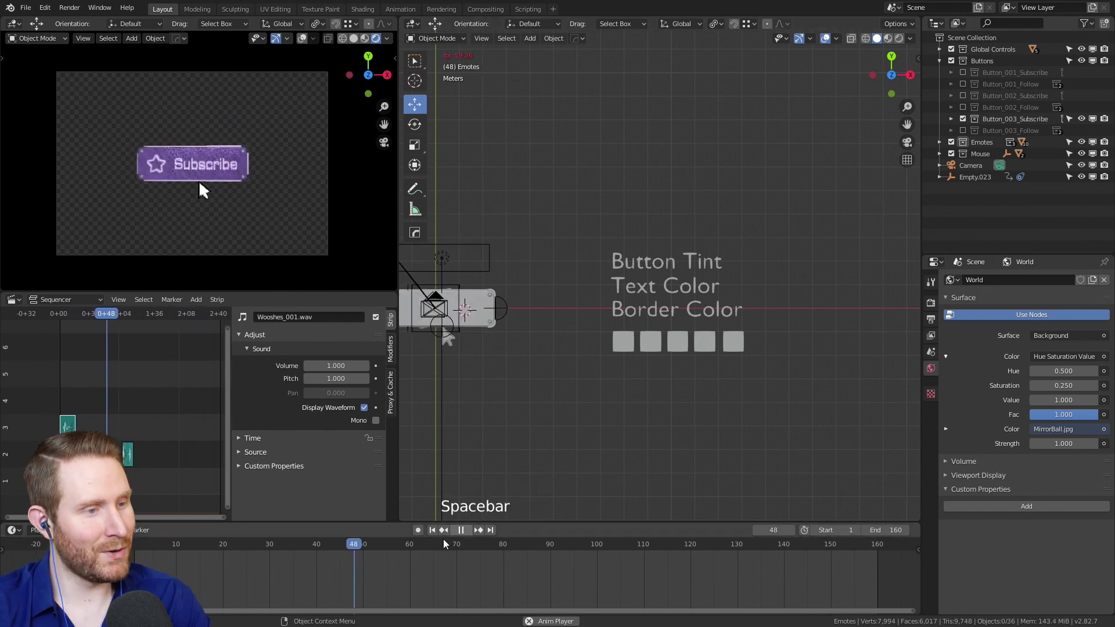
key("space")
Inspect the B3_ButtonTint material colour of the Button Tint object.
left_click(588, 423)
left_click(659, 260)
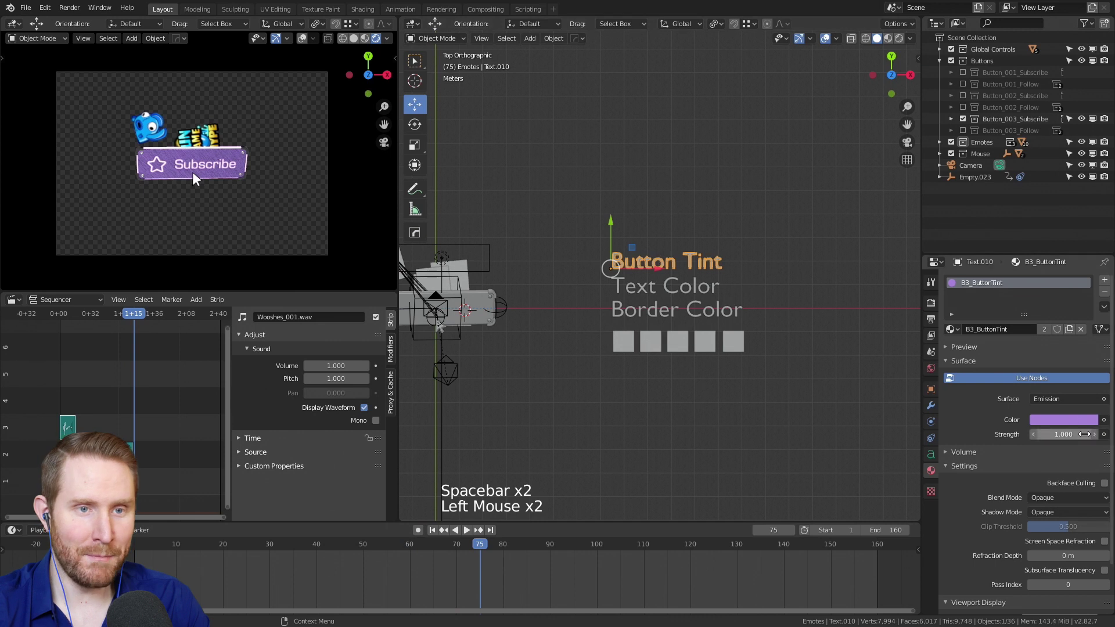
left_click(1062, 417)
left_click(1079, 416)
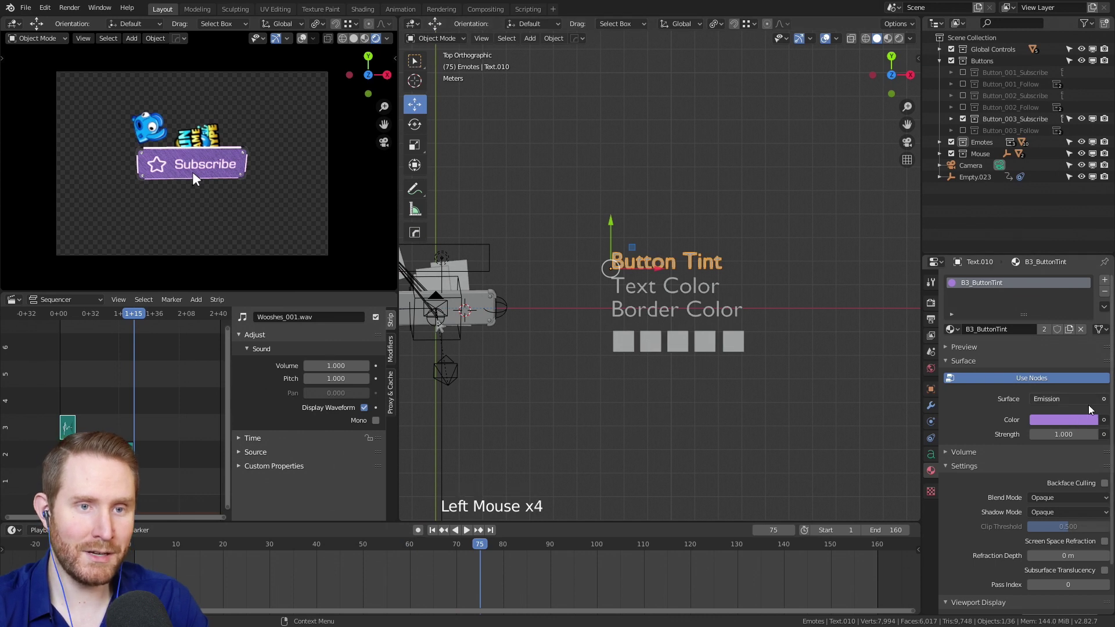
left_click(1078, 420)
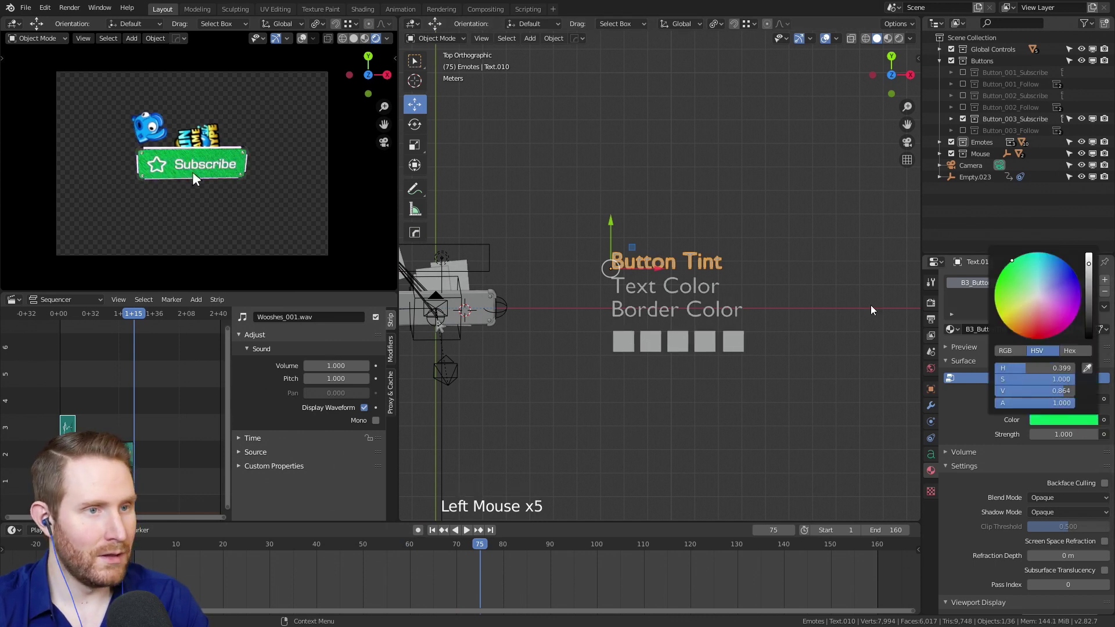
left_click(665, 286)
At frame 93, try yellow, pink and purple for the Subscribe text colour.
left_click(1064, 420)
left_click(1071, 419)
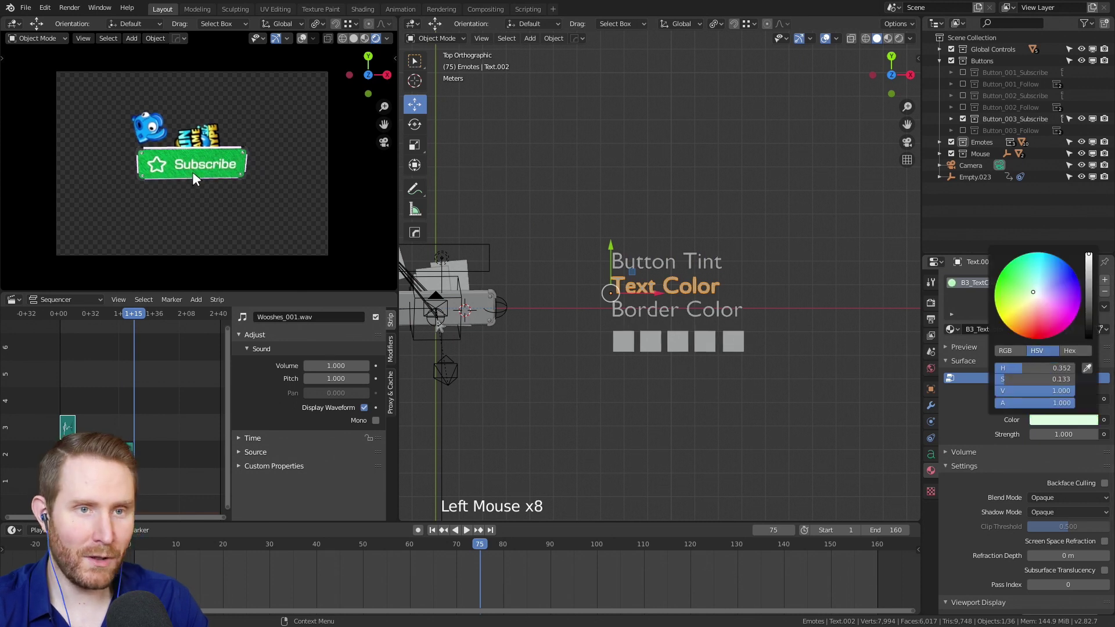
left_click(564, 545)
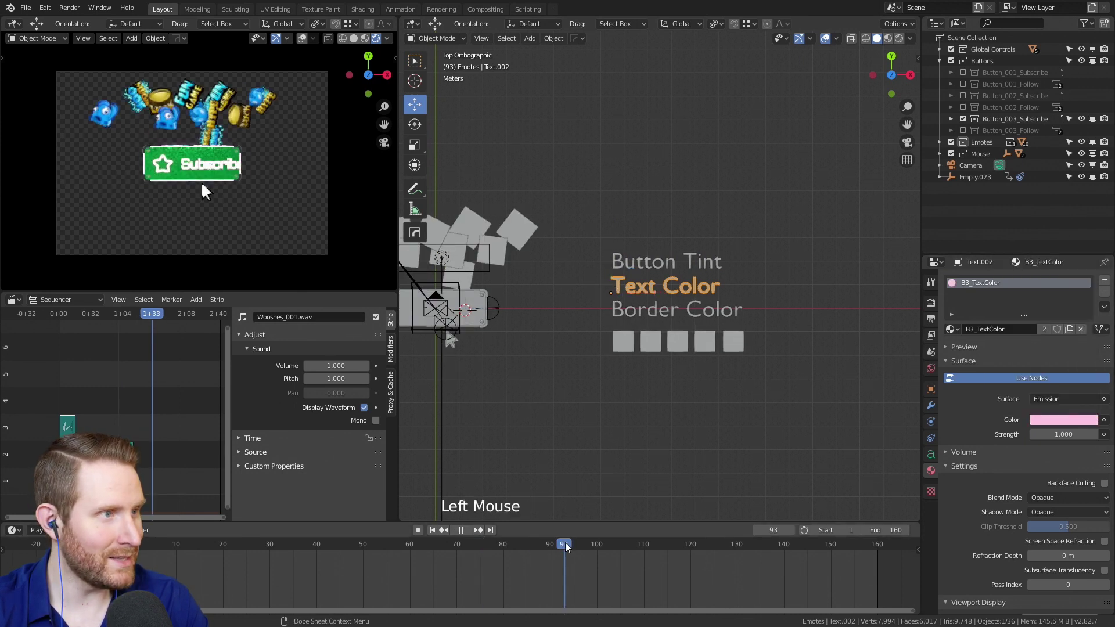
left_click(1044, 421)
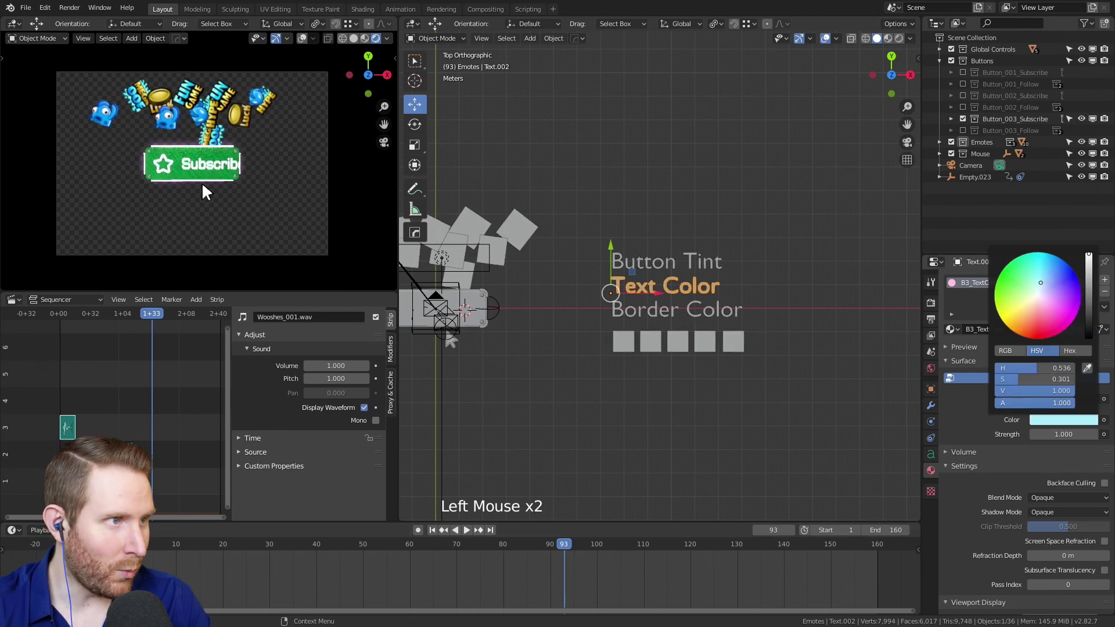
left_click_drag(1050, 304, 1017, 316)
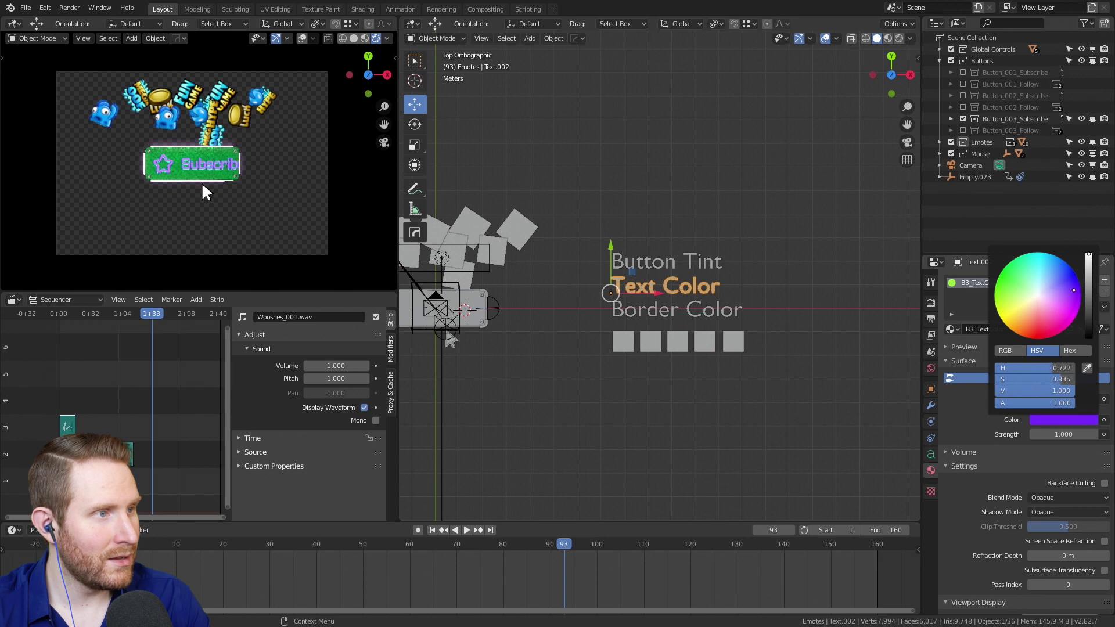
left_click_drag(1074, 291, 1064, 331)
left_click_drag(1049, 280, 1054, 298)
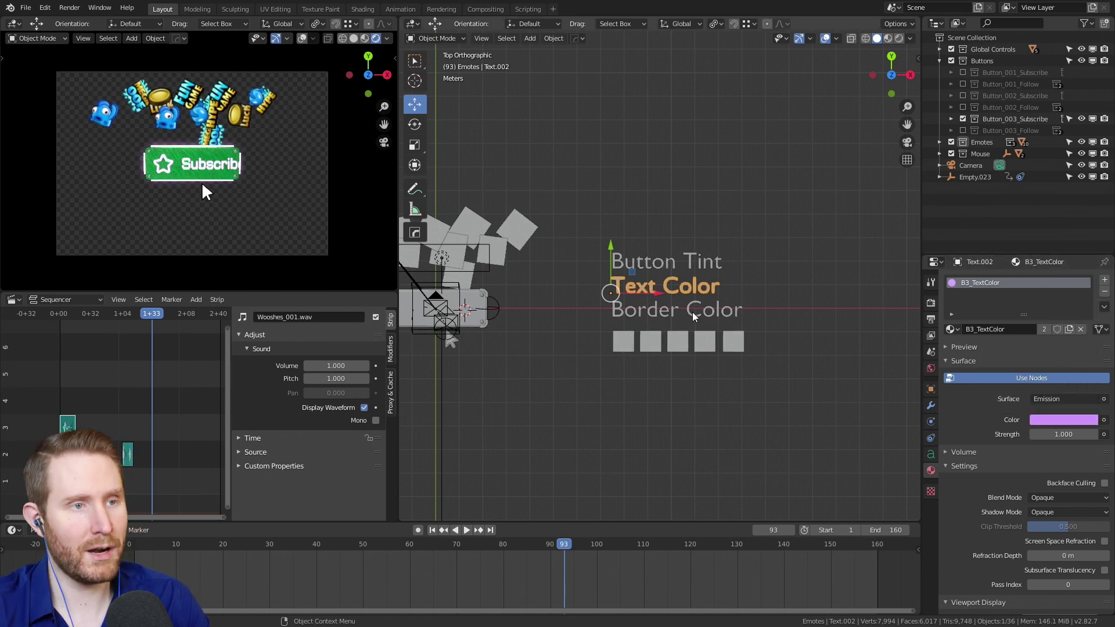
Try a new Border Color colour, then undo the border change.
left_click(692, 312)
left_click(1057, 420)
left_click_drag(1045, 294, 995, 291)
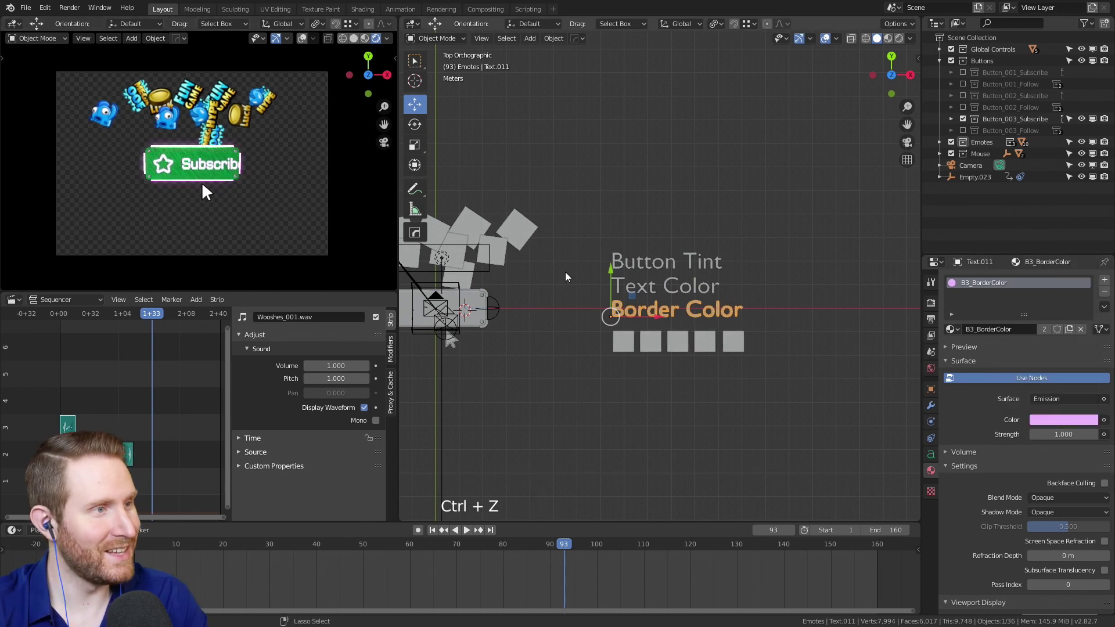
key("ctrl+z")
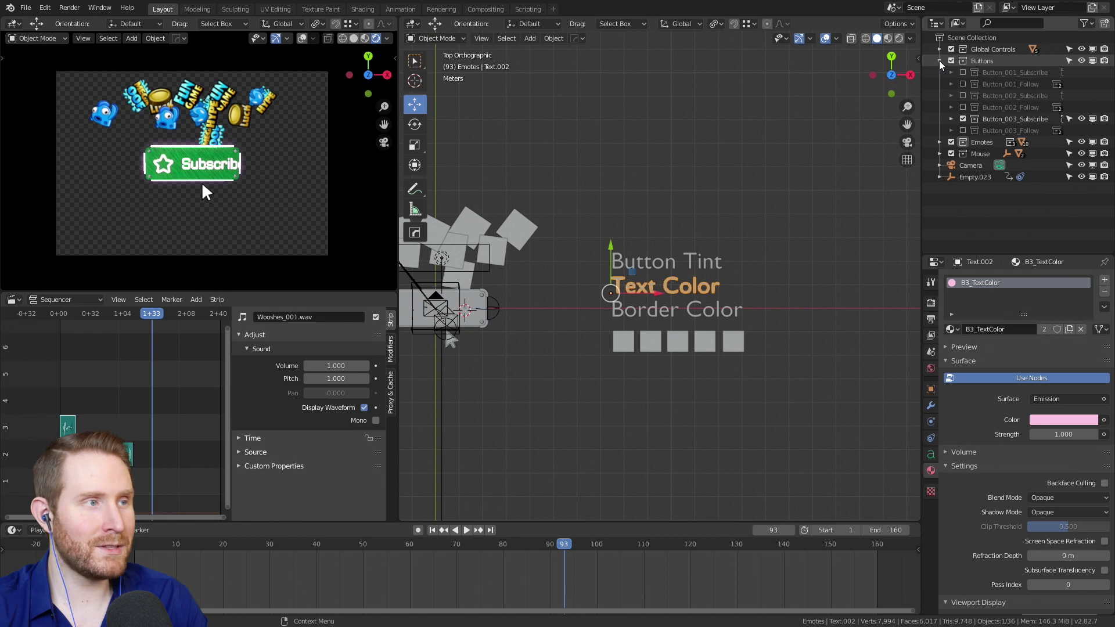
Undo the remaining colour experiments and preview the Button_003_Follow design in playback.
key("ctrl+z")
key("ctrl+z")
key("ctrl+z")
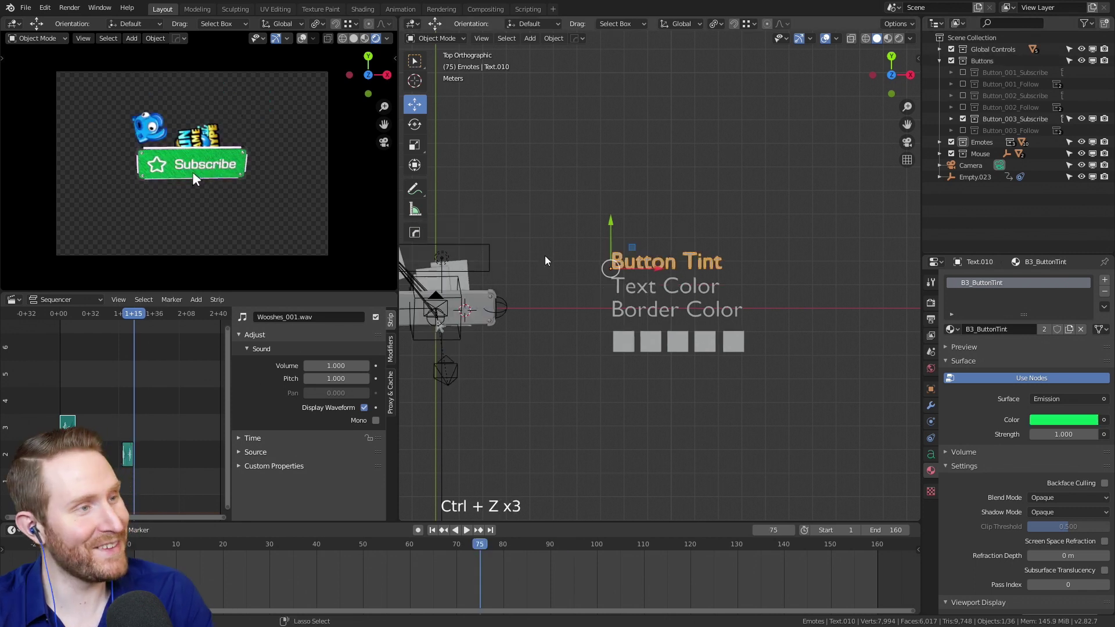
key("ctrl+z")
left_click(962, 120)
left_click(962, 130)
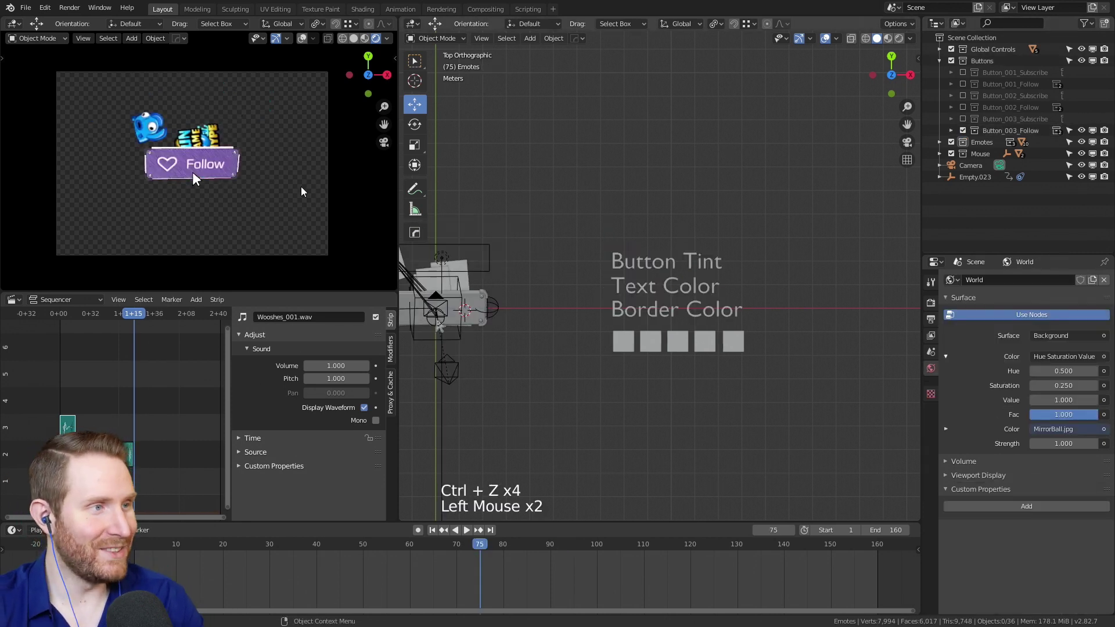
key("space")
key("space")
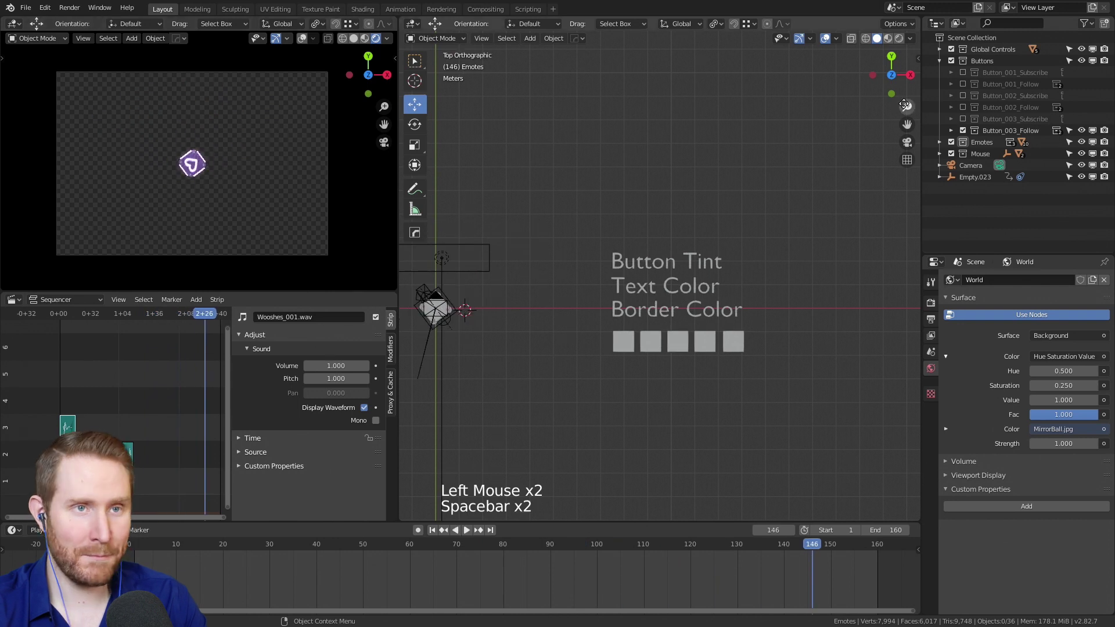
Hide the Button_003 designs and enable the purple Button_001_Subscribe instead.
left_click(962, 119)
left_click(963, 130)
left_click(939, 61)
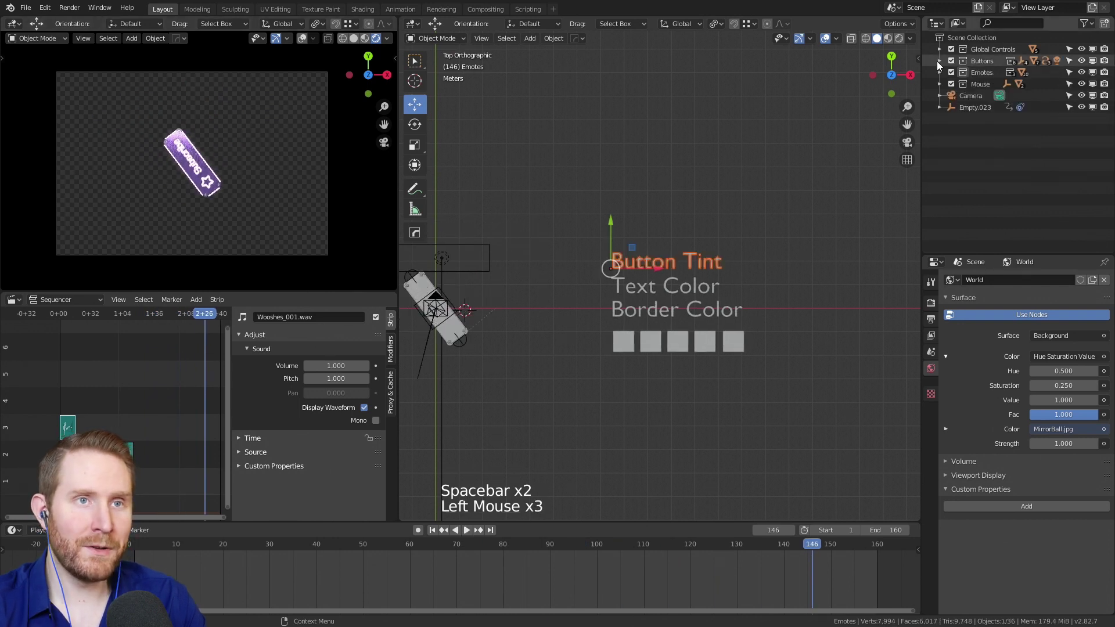
left_click(939, 61)
left_click(962, 119)
left_click(962, 73)
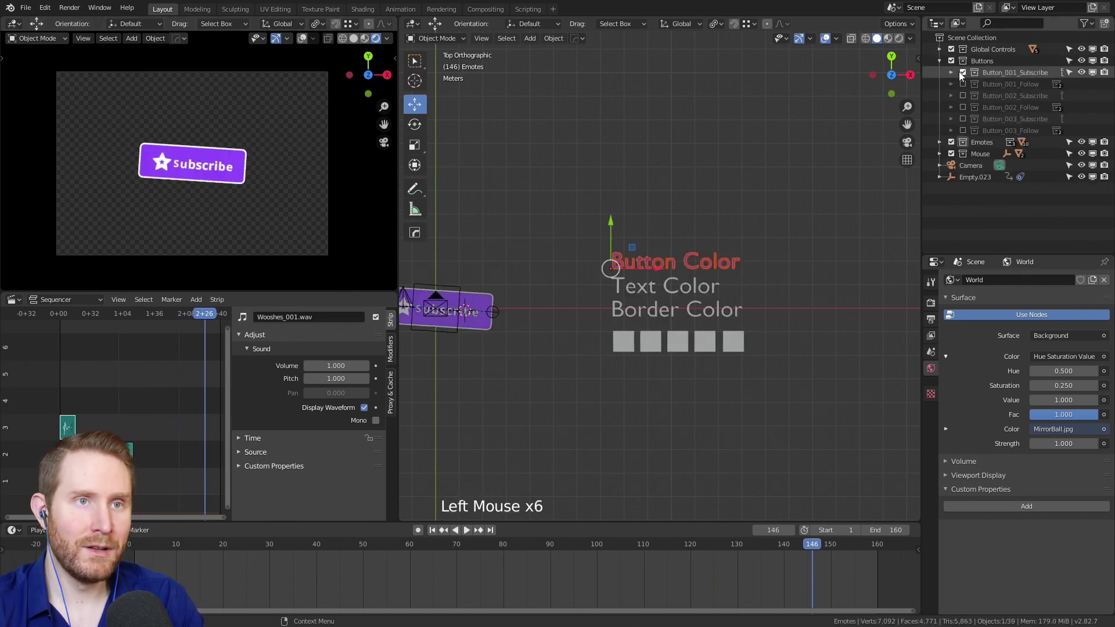
left_click(940, 60)
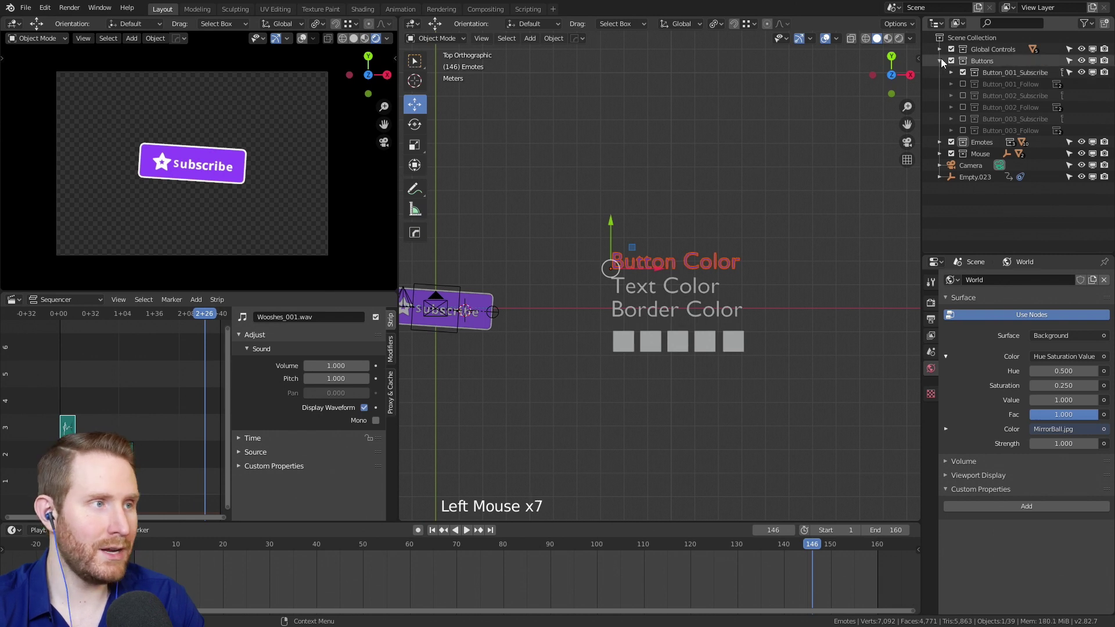
At frame 96, scrub without emotes, then re-enable Emotes with only Emotes 1 active.
left_click_drag(416, 543, 577, 544)
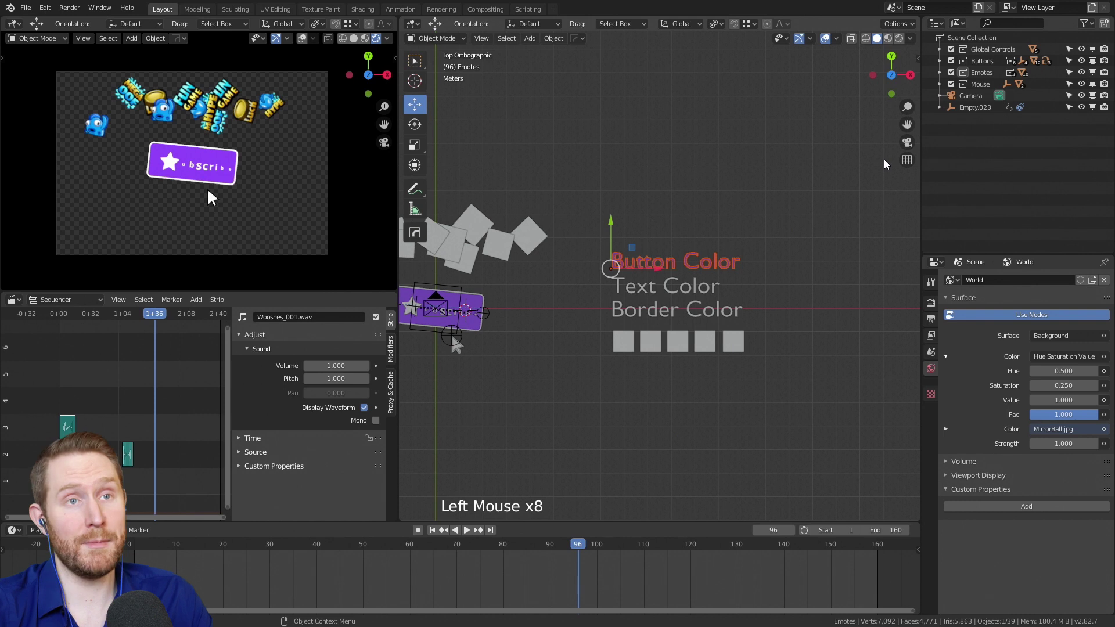
left_click(951, 73)
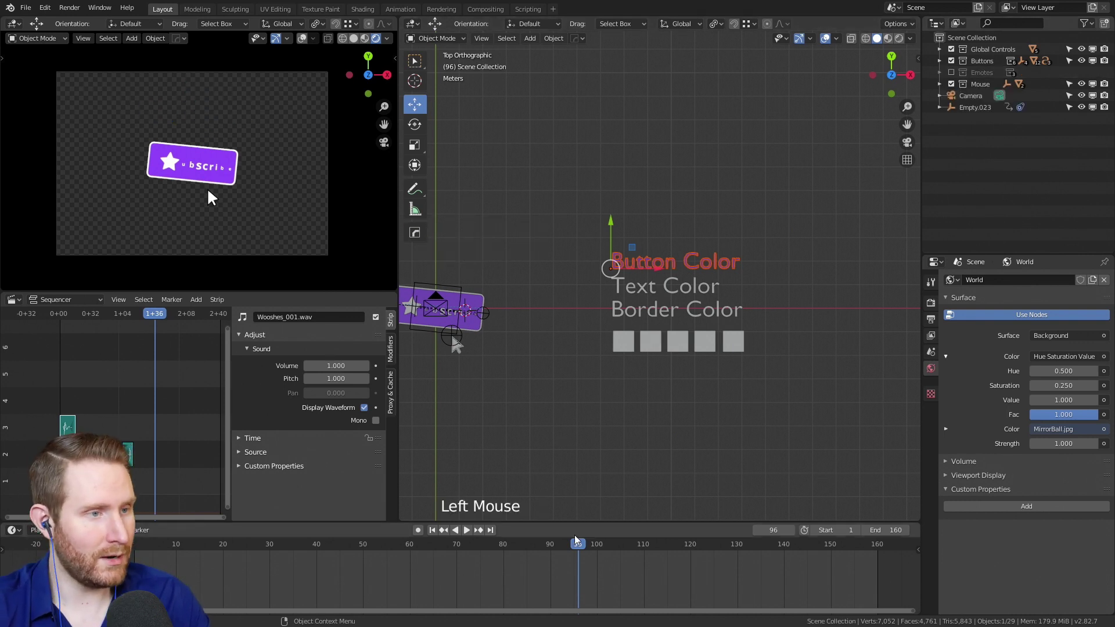
left_click_drag(577, 543, 485, 566)
left_click(951, 73)
left_click(939, 73)
left_click(963, 95)
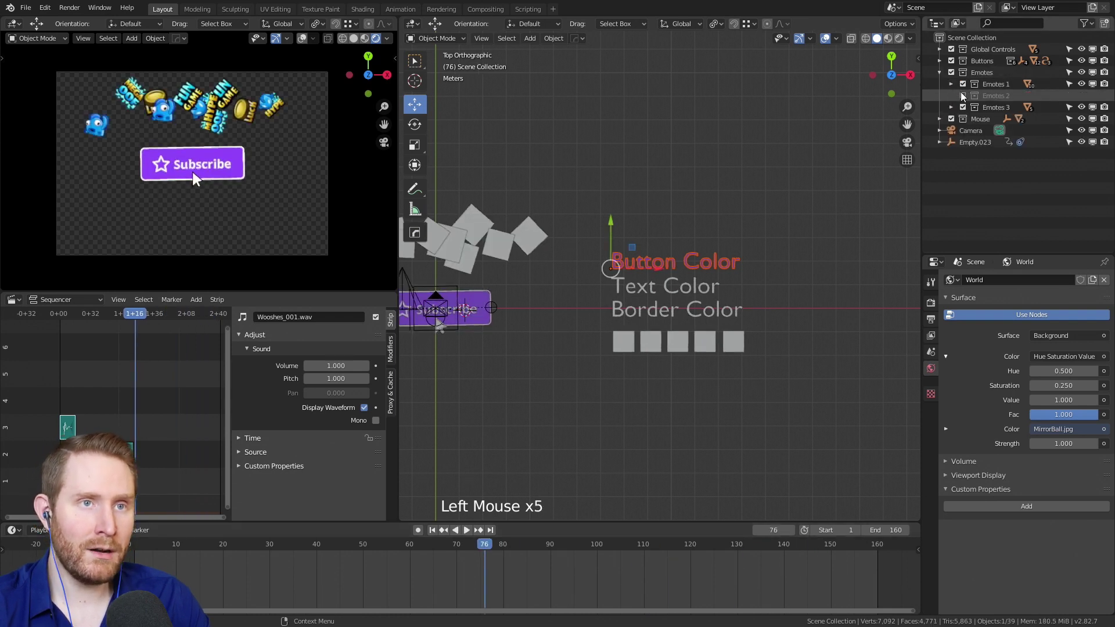
left_click(963, 107)
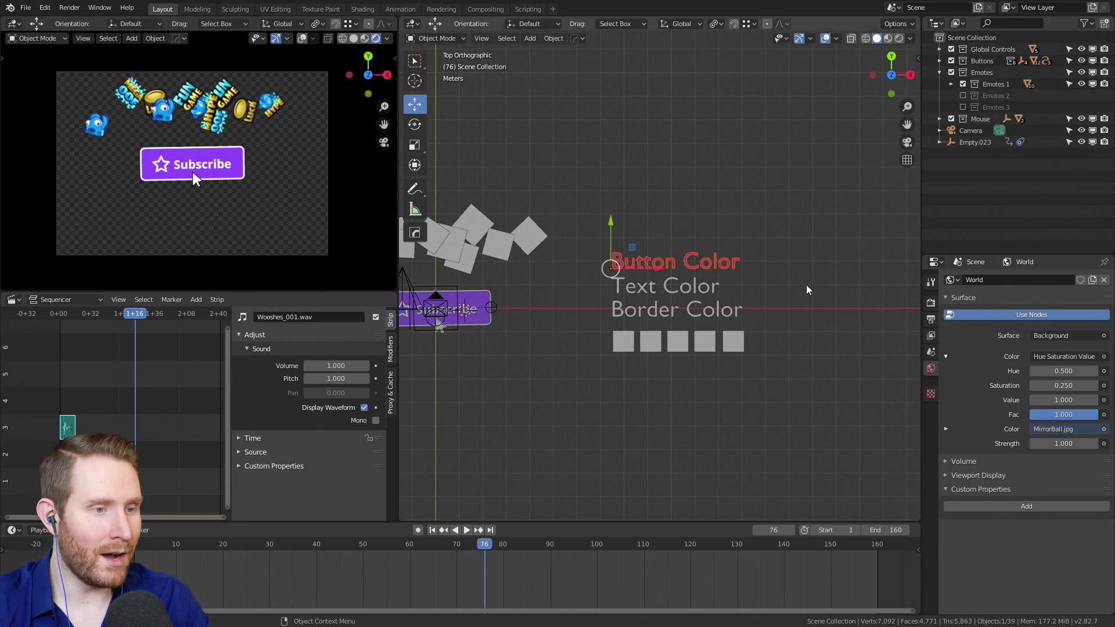
Play the burst with Emotes 1, then switch to Emotes 2 and play from frame 62.
left_click(415, 552)
key("space")
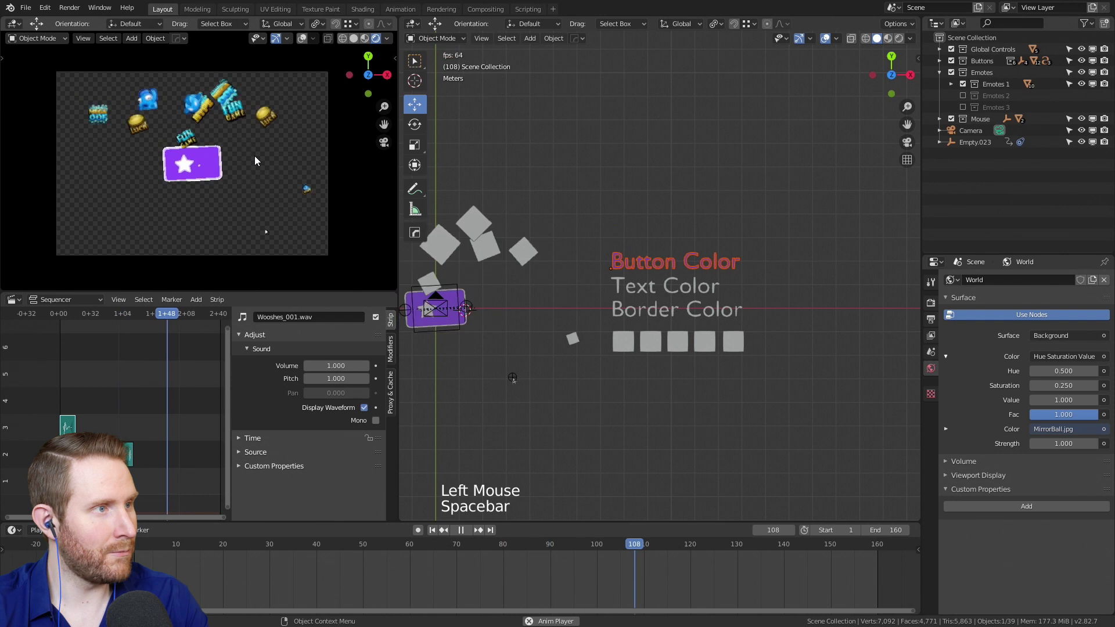
key("space")
left_click(419, 549)
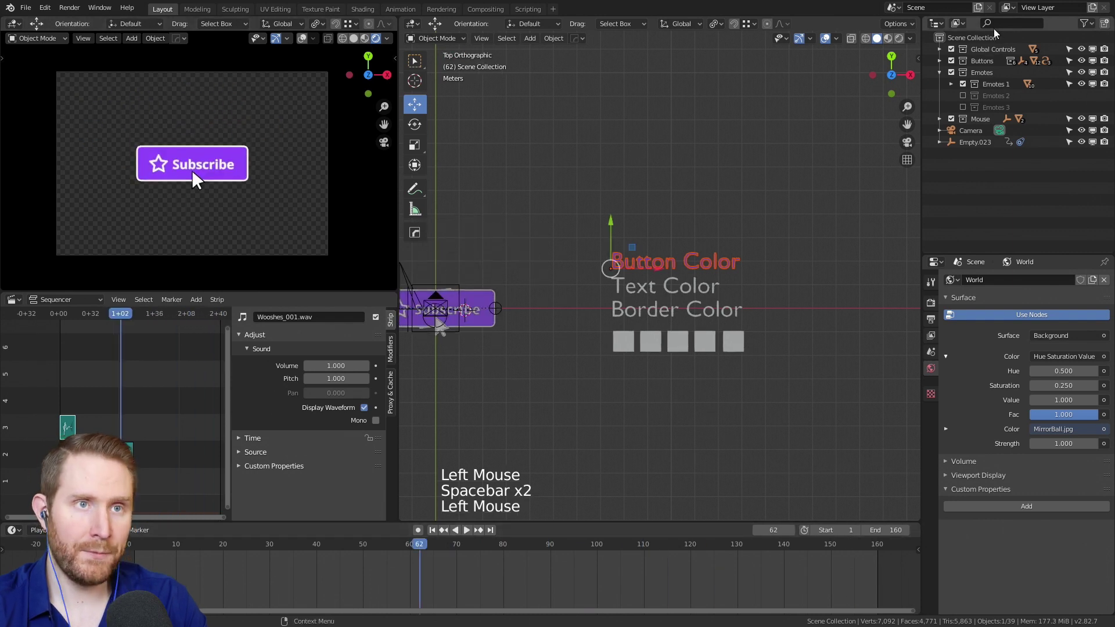
left_click(963, 84)
left_click(963, 96)
key("space")
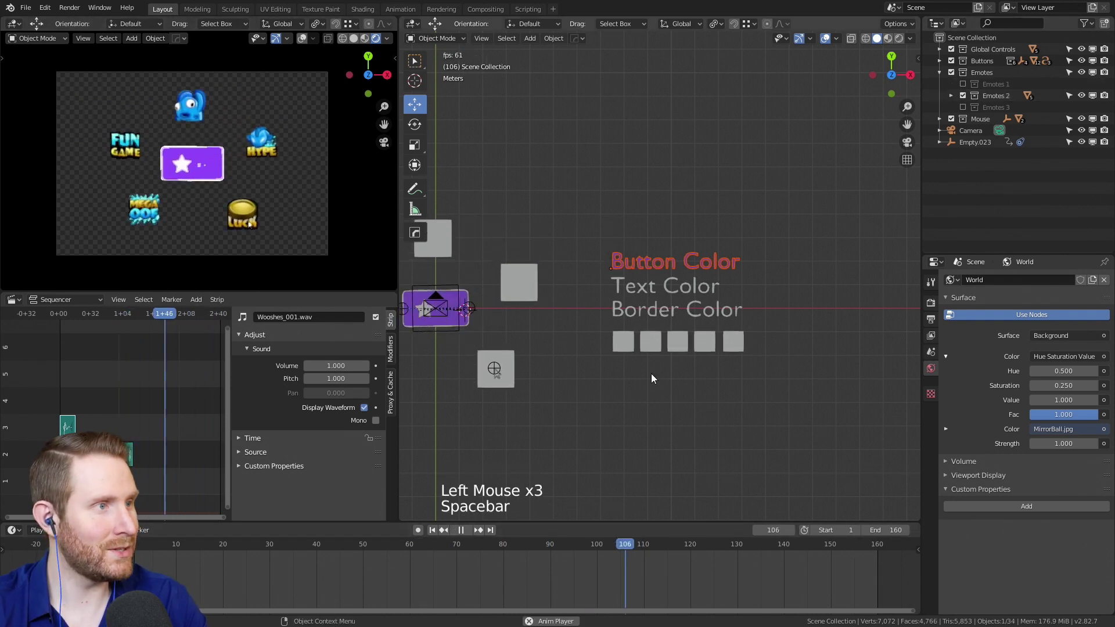
key("space")
left_click_drag(582, 568, 419, 548)
key("space")
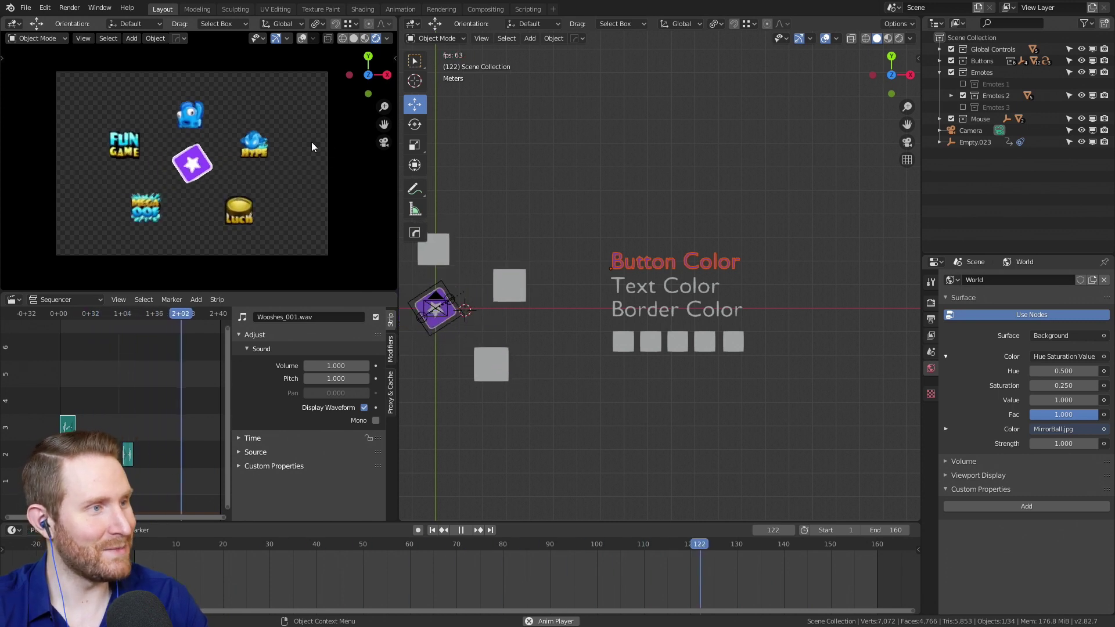
Preview Emotes 3 in place of Emotes 2, then hide Emotes 3 at frame 100.
left_click(963, 107)
left_click(963, 95)
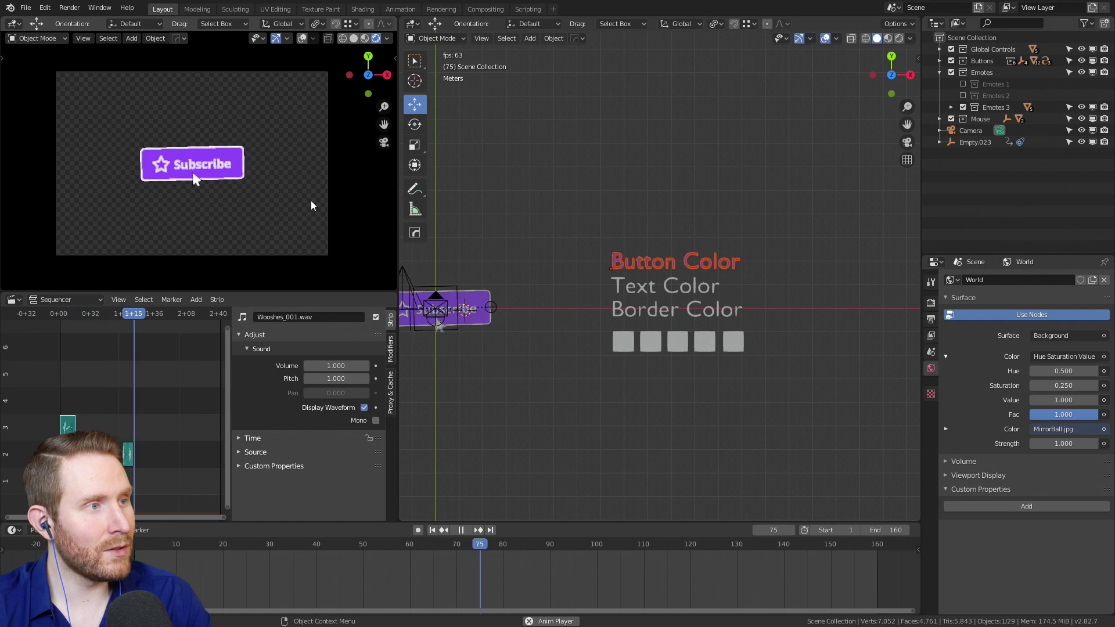
key("space")
left_click_drag(635, 567, 598, 558)
left_click(963, 107)
Enable Emotes 2, advance to frame 113 and delete the Luck emote.
left_click(962, 95)
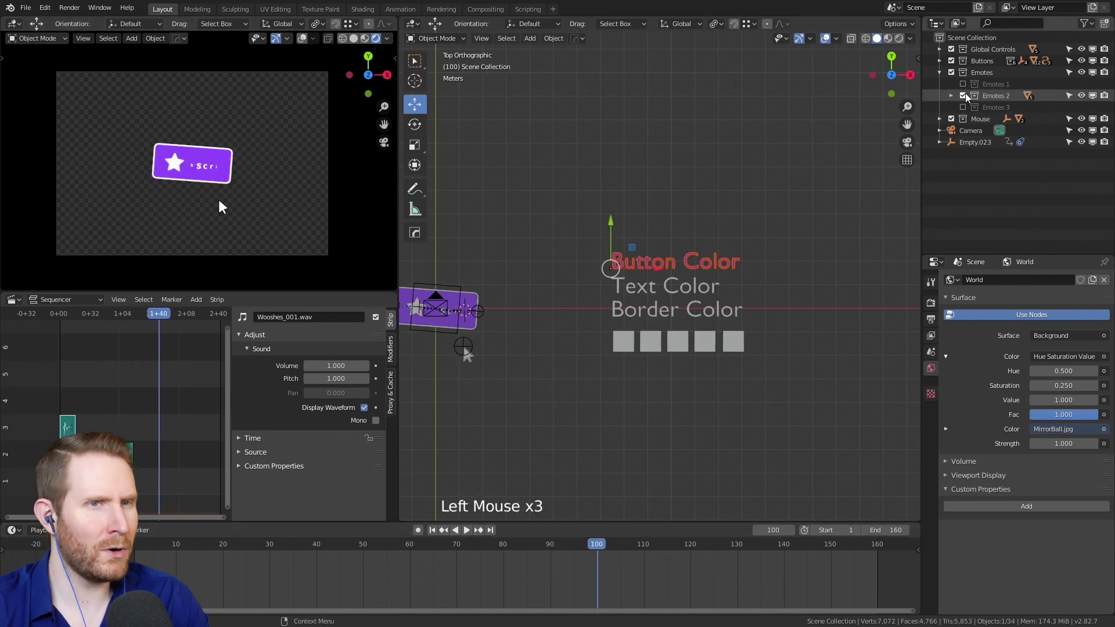
left_click_drag(506, 558, 655, 533)
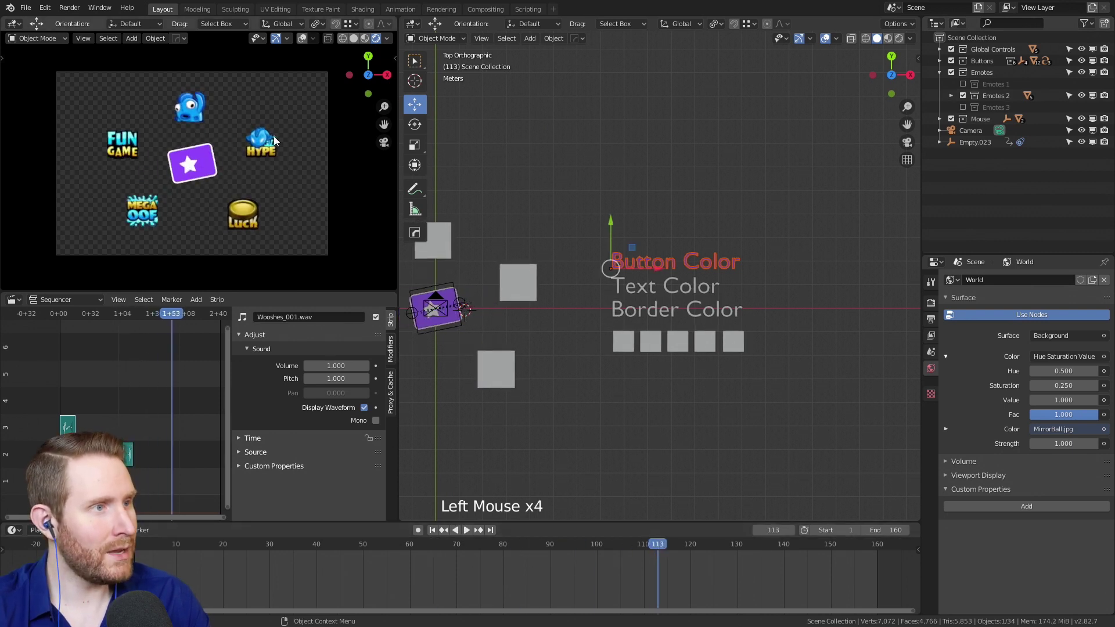
left_click(249, 213)
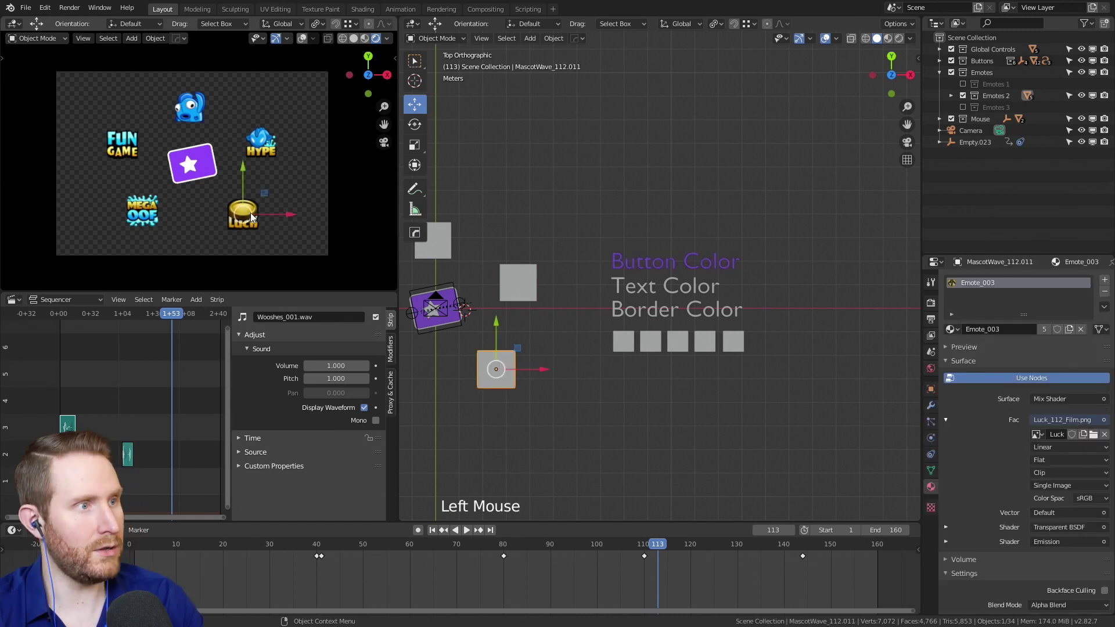
key("Delete")
key("Return")
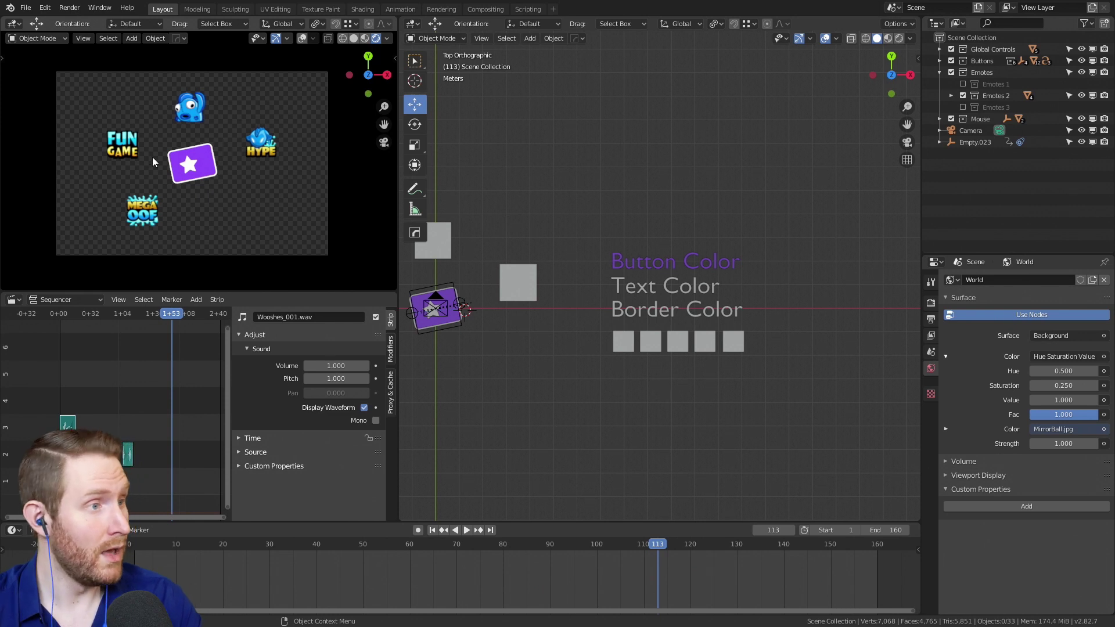
Delete the Mega Oof and blue mascot emotes and play the animation without them.
left_click(133, 214)
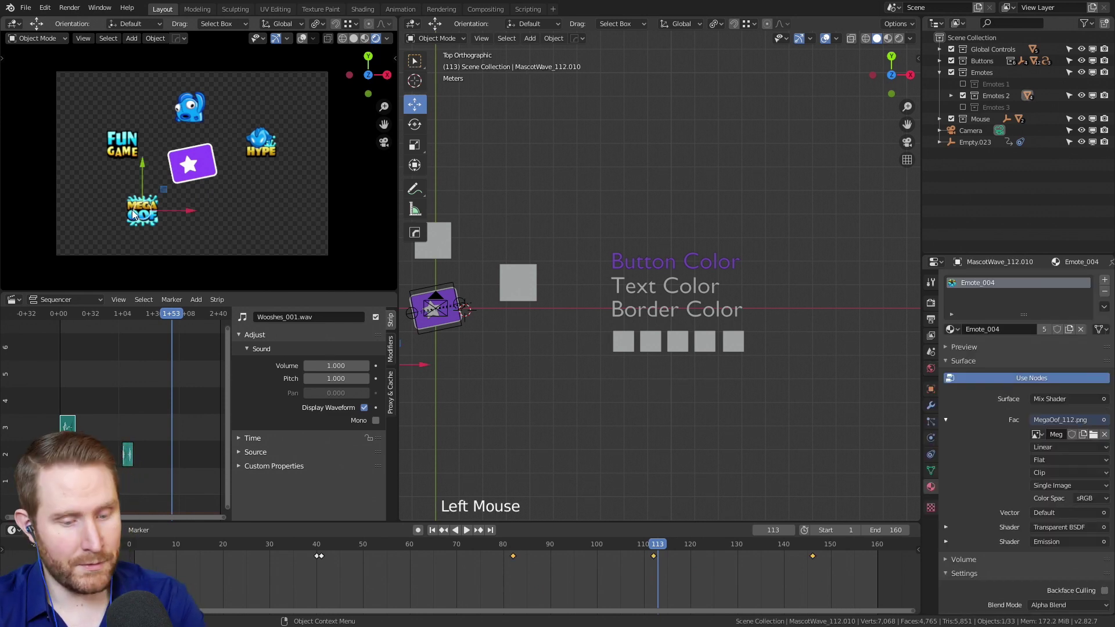
key("Delete")
left_click(190, 106)
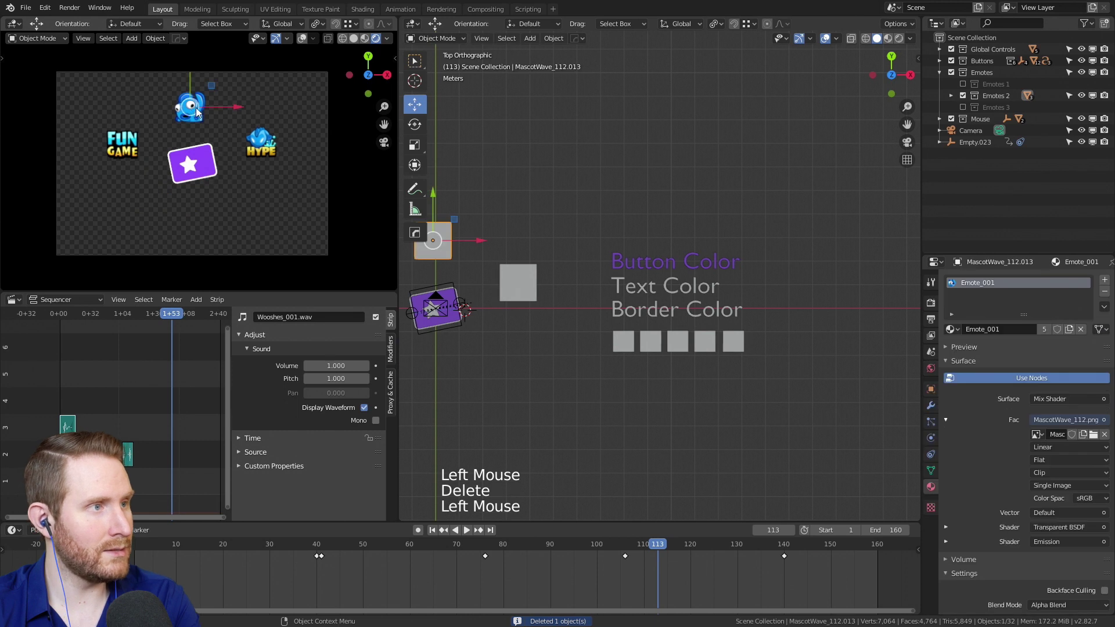
key("Delete")
left_click(573, 544)
key("space")
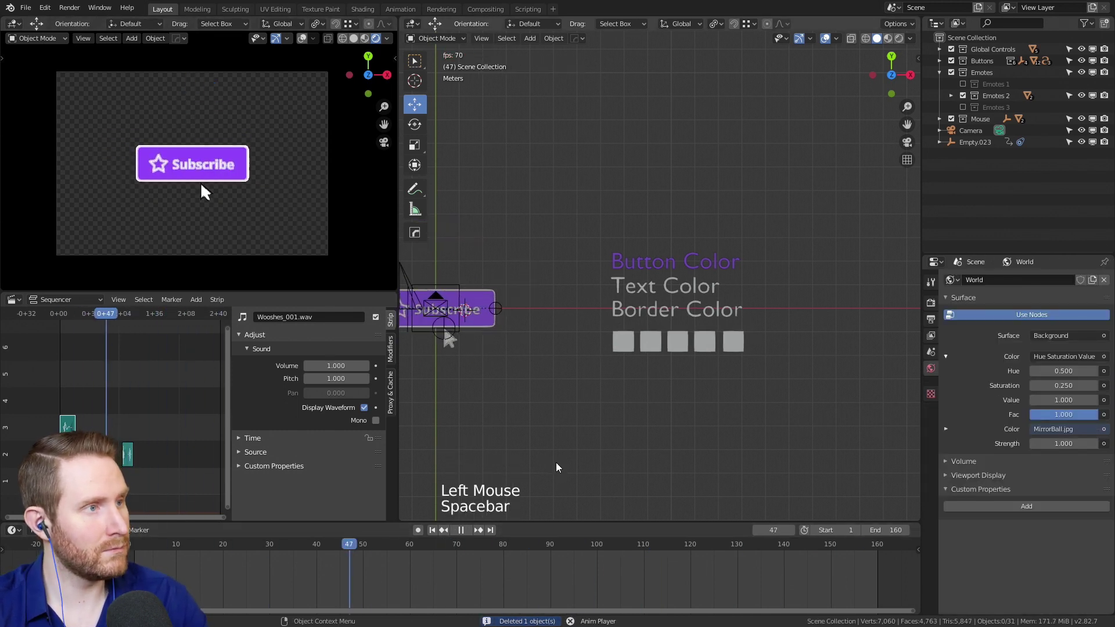
key("space")
Undo the deletions, then delete three other selected emotes as a trial.
key("ctrl+z")
key("ctrl+z")
key("ctrl+z")
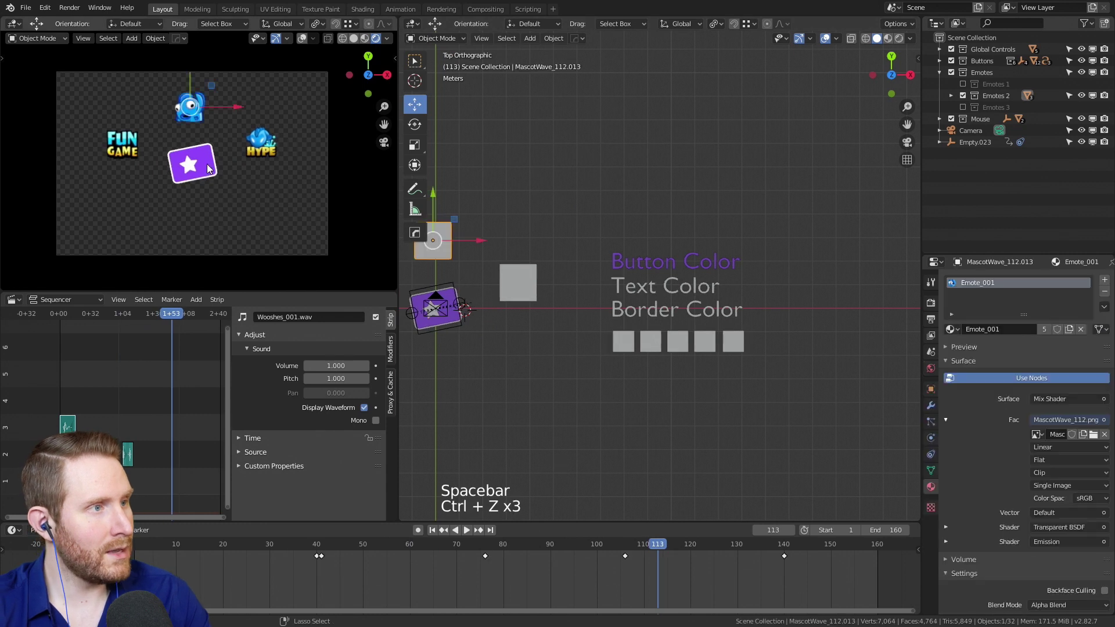
key("ctrl+z")
key("ctrl+z")
key("ctrl+z")
key("ctrl+z")
key("ctrl+z")
key("ctrl+z")
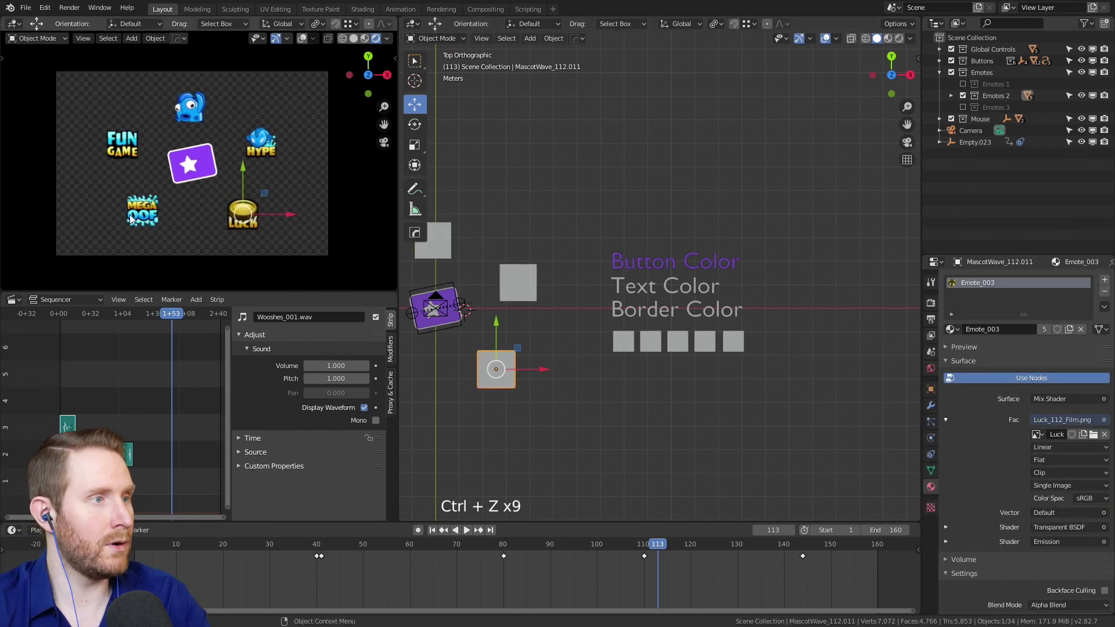
left_click(264, 145, "shift")
left_click(142, 210, "shift")
left_click(119, 145, "shift")
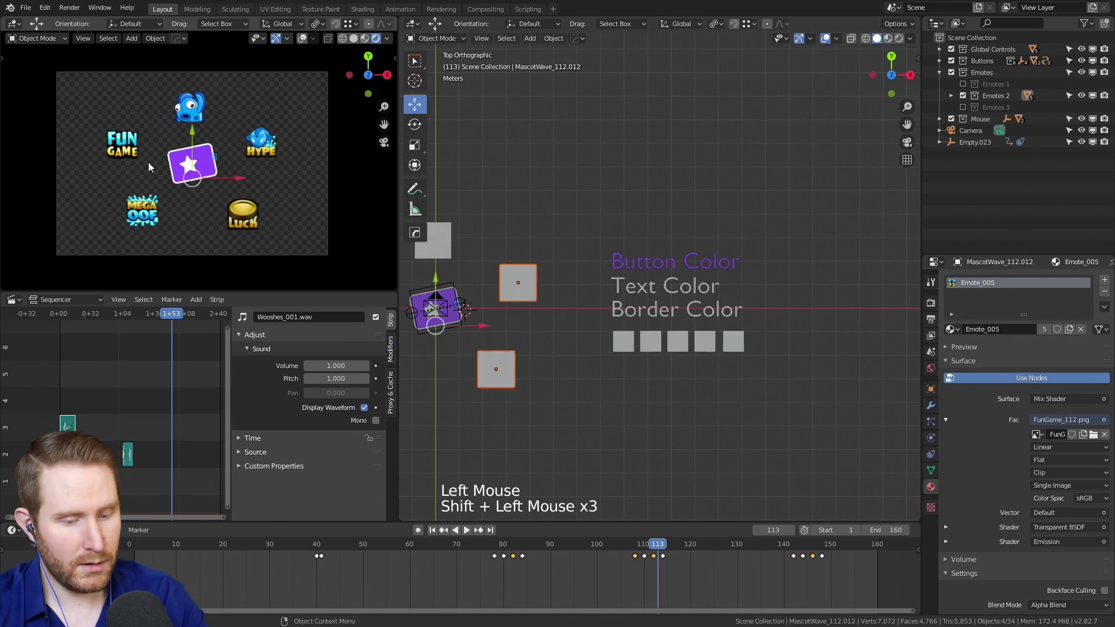
key("Delete")
Play the reduced burst, undo to restore all emotes and select the second emote square.
left_click(510, 544)
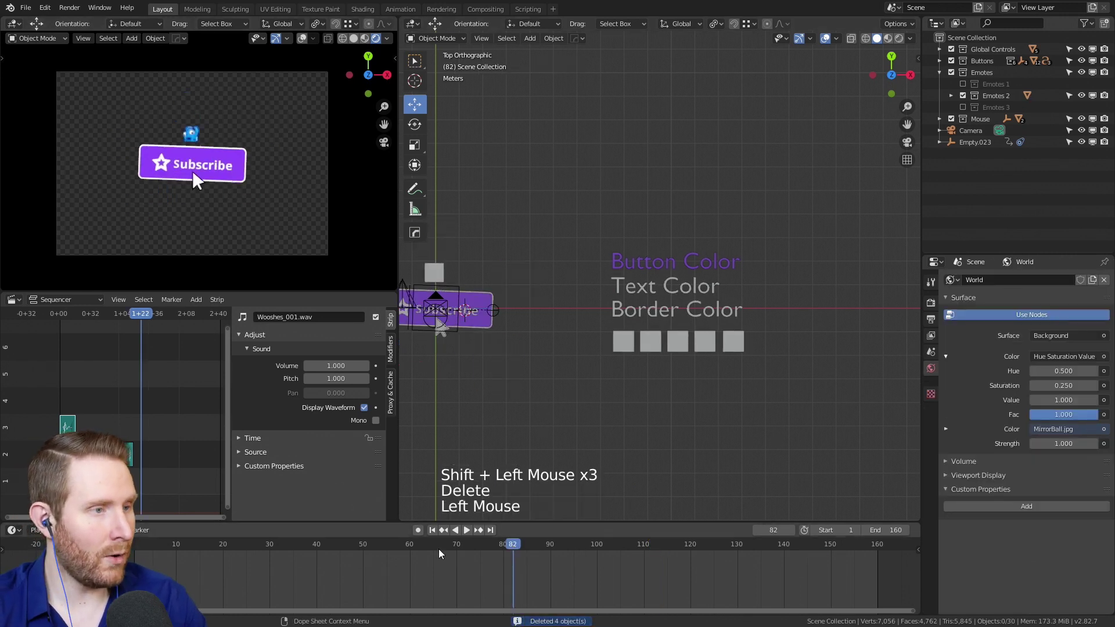
left_click(311, 545)
key("space")
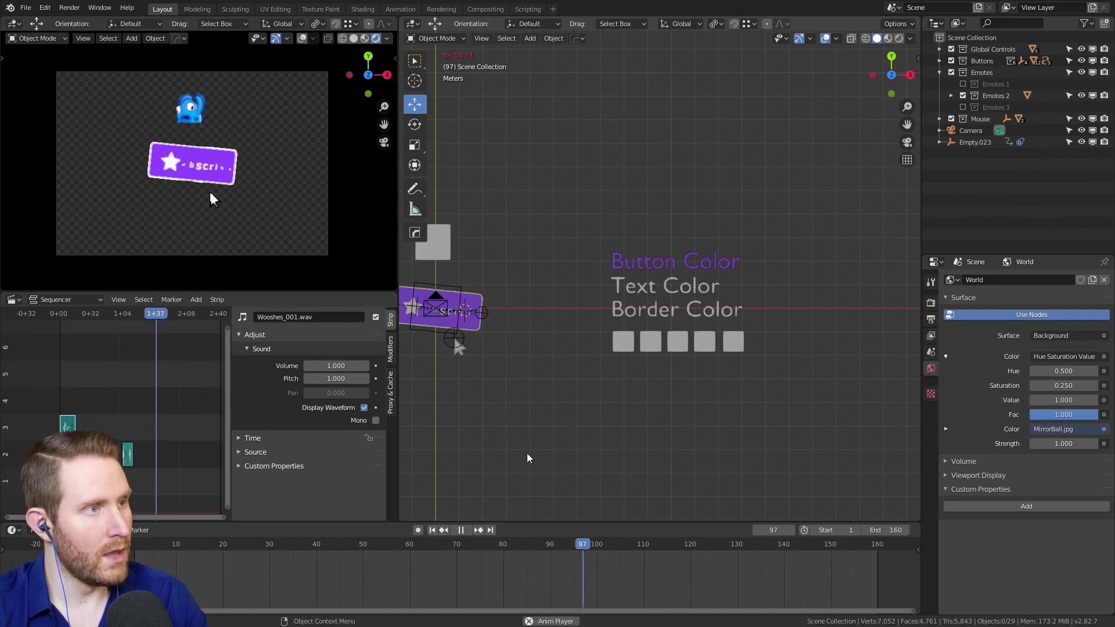
key("space")
key("ctrl+z")
key("ctrl+z")
key("ctrl+z")
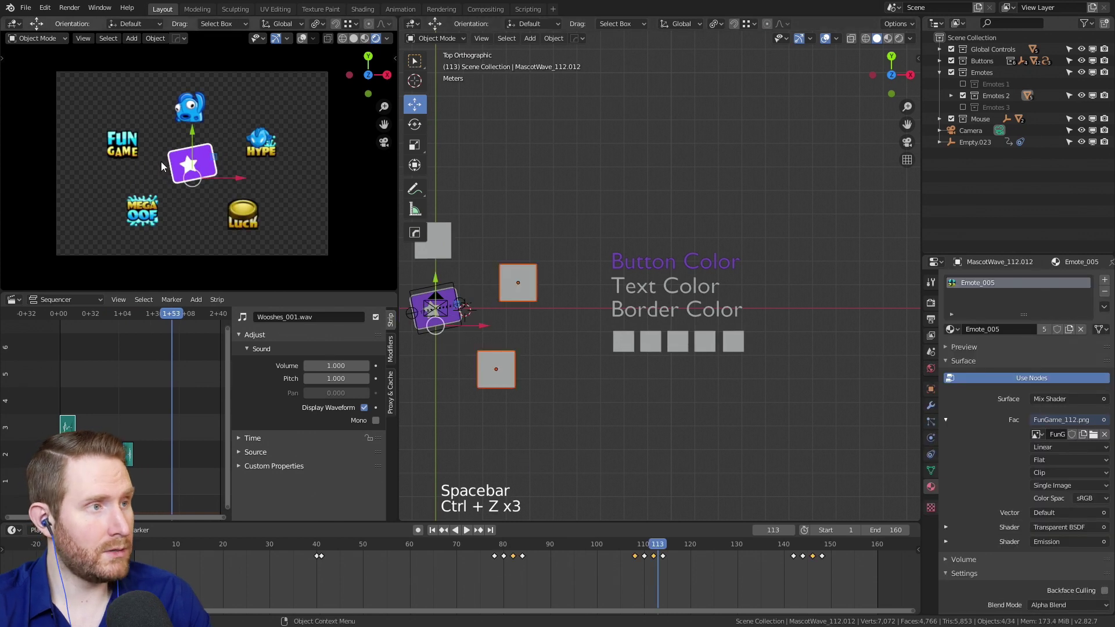
left_click(651, 341)
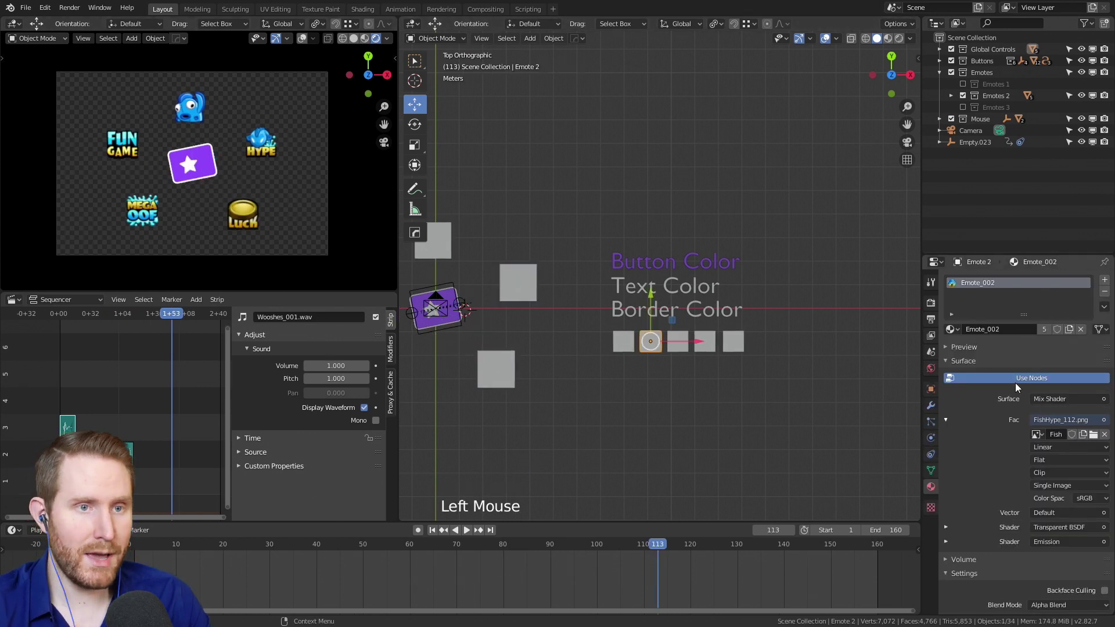
Replace Emote 2's fish texture with MascotWave_112.png.
left_click(1105, 435)
left_click(1098, 435)
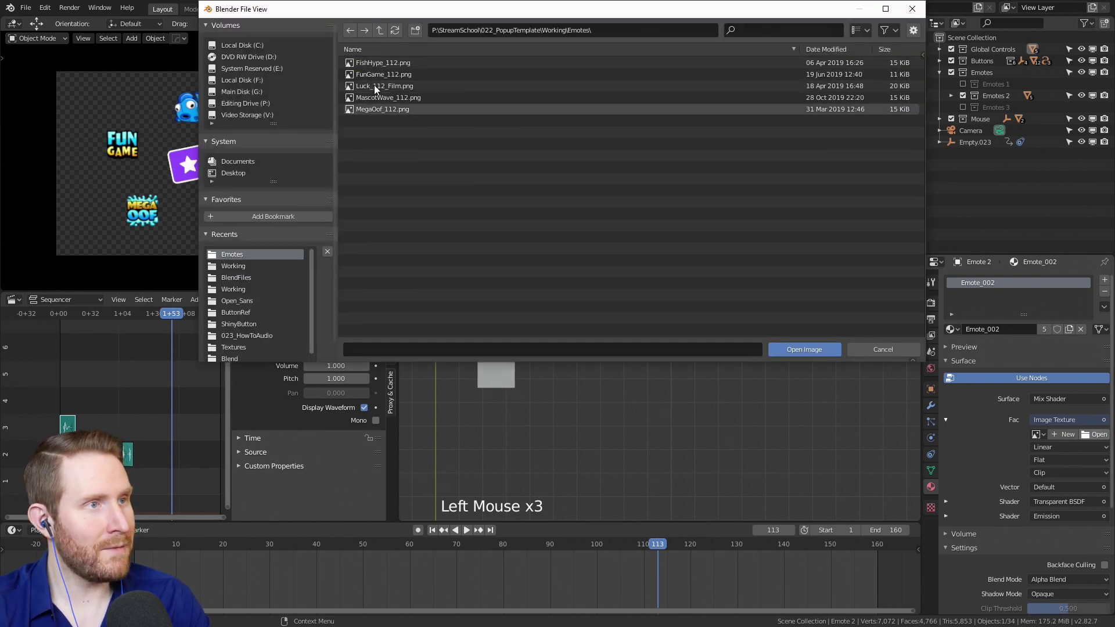
double_click(388, 97)
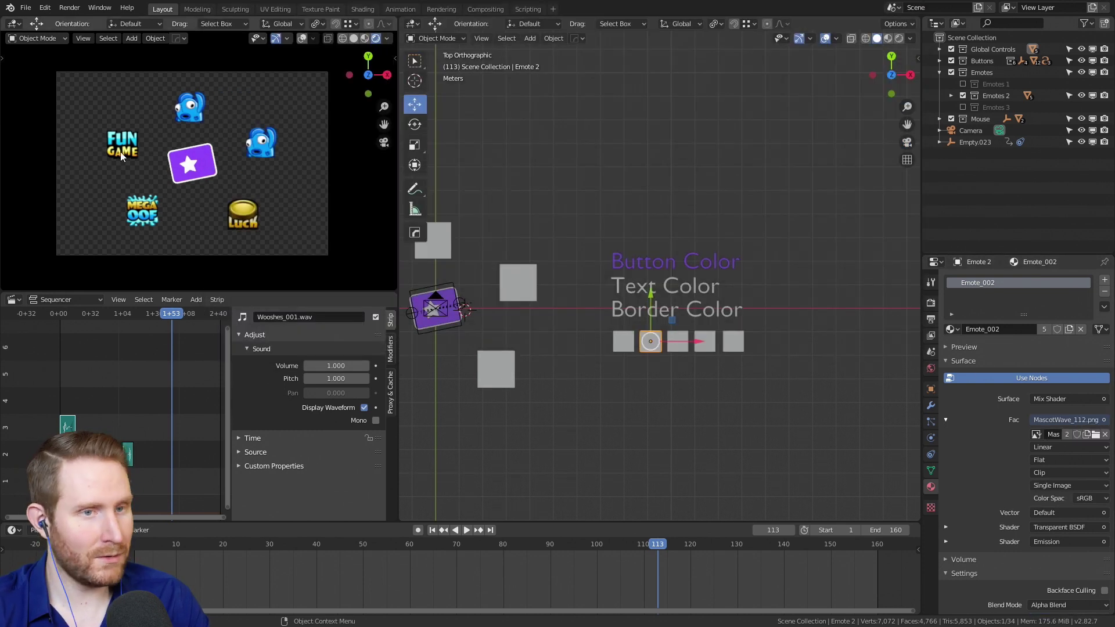
Select Emote 3 and swap its Luck_112_Film.png texture for MascotWave_112.png.
left_click(678, 342)
left_click(1105, 436)
left_click(1097, 435)
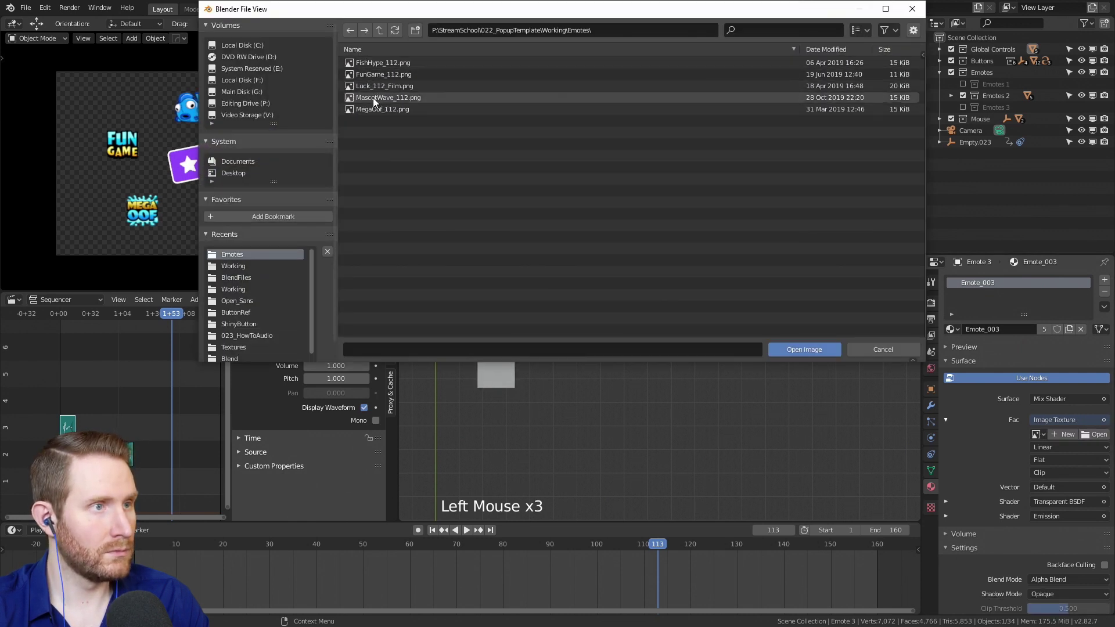
double_click(375, 97)
Play back the animation, then undo both emote texture swaps.
key("space")
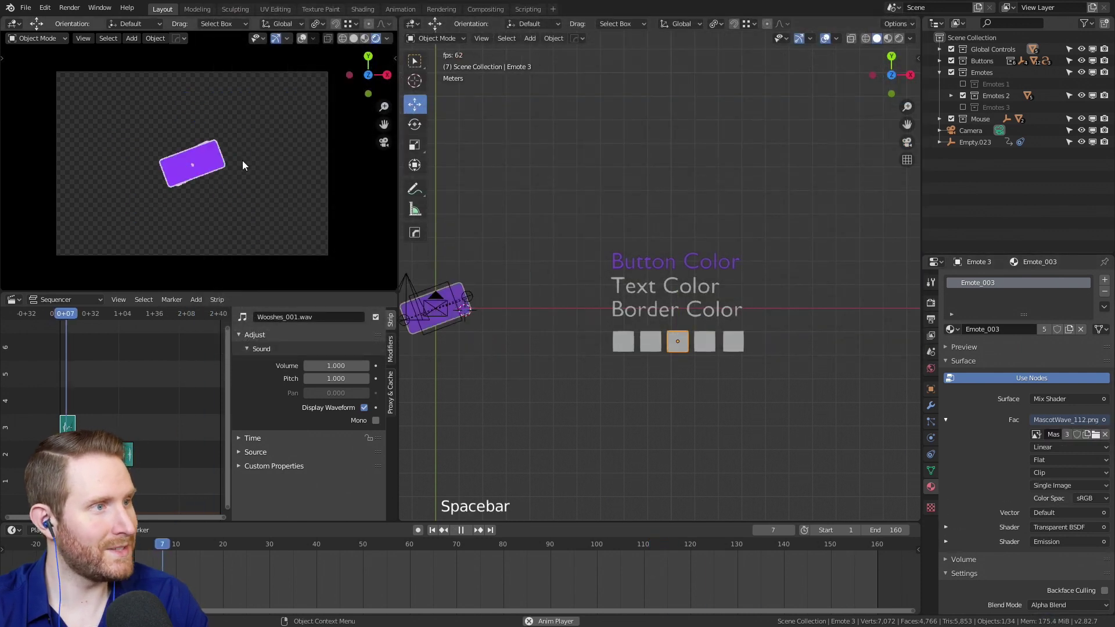
key("space")
key("ctrl+z")
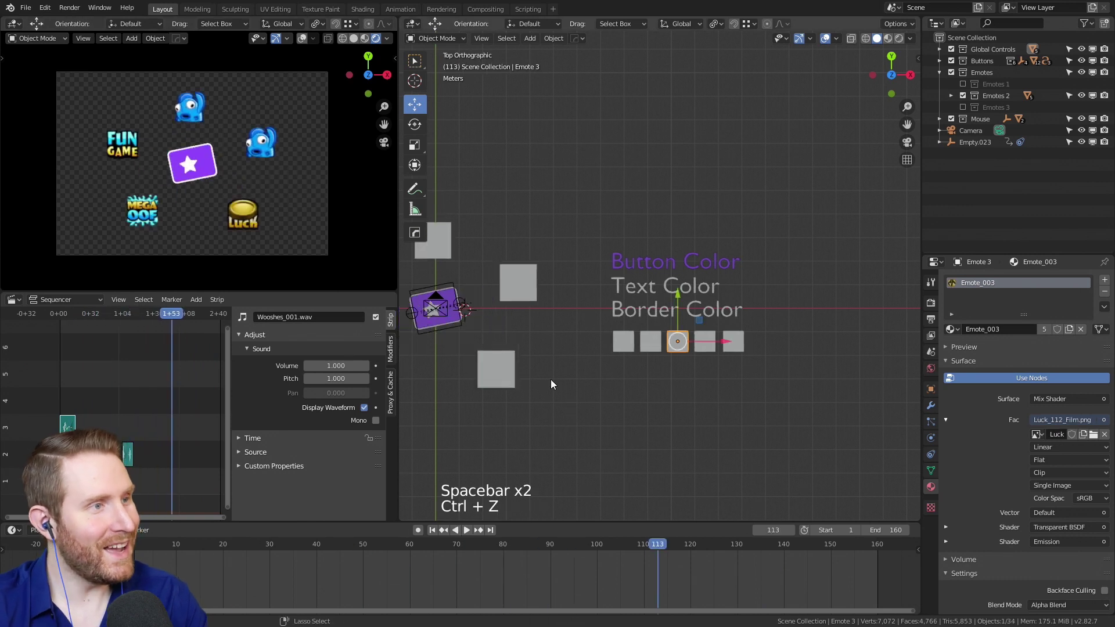
key("ctrl+z")
key("ctrl+z")
key("ctrl+z")
key("ctrl+z")
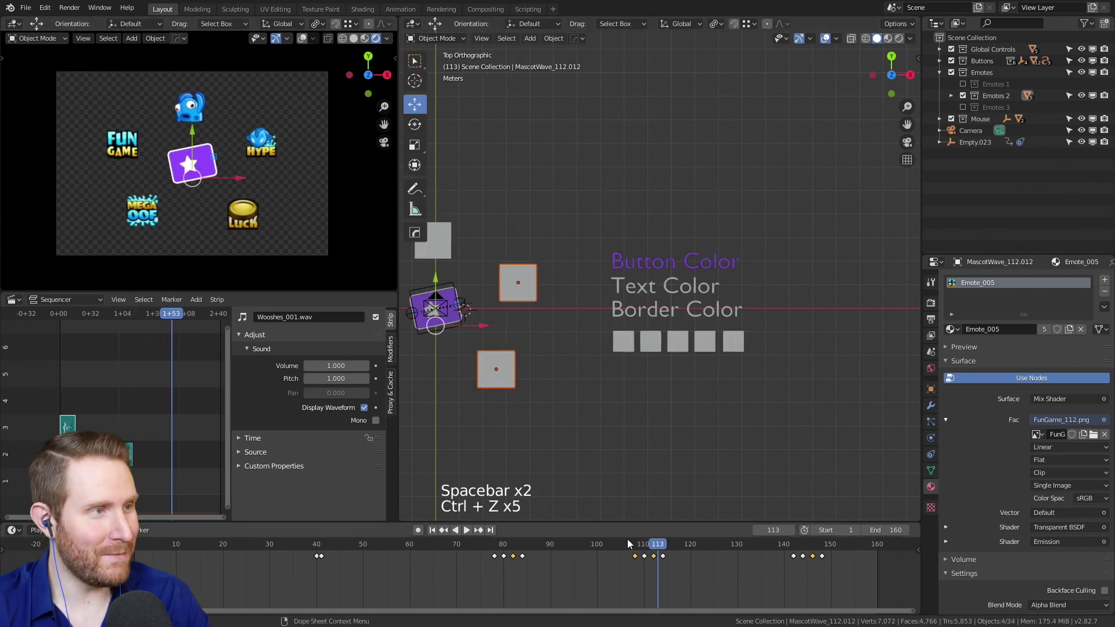
Exclude the Emotes 2 collection, then test-delete five emotes at around frame 97.
left_click(451, 536)
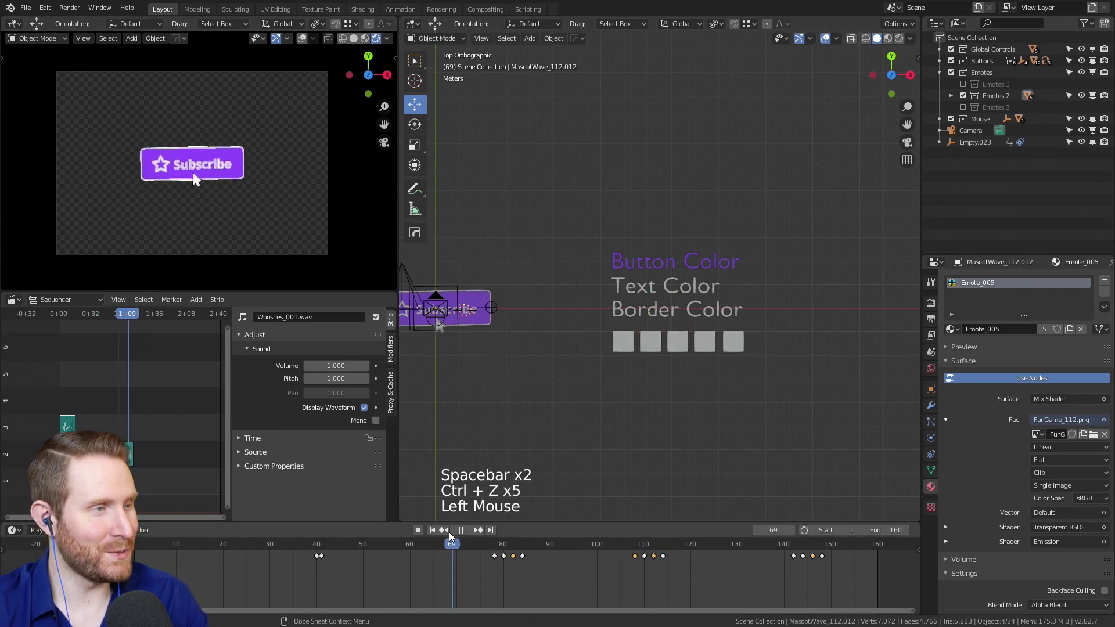
left_click(963, 96)
mouse_move(596, 544)
left_mouse_down()
mouse_move(515, 546)
mouse_move(582, 546)
left_mouse_up()
left_click(166, 118)
left_click(186, 96, "shift")
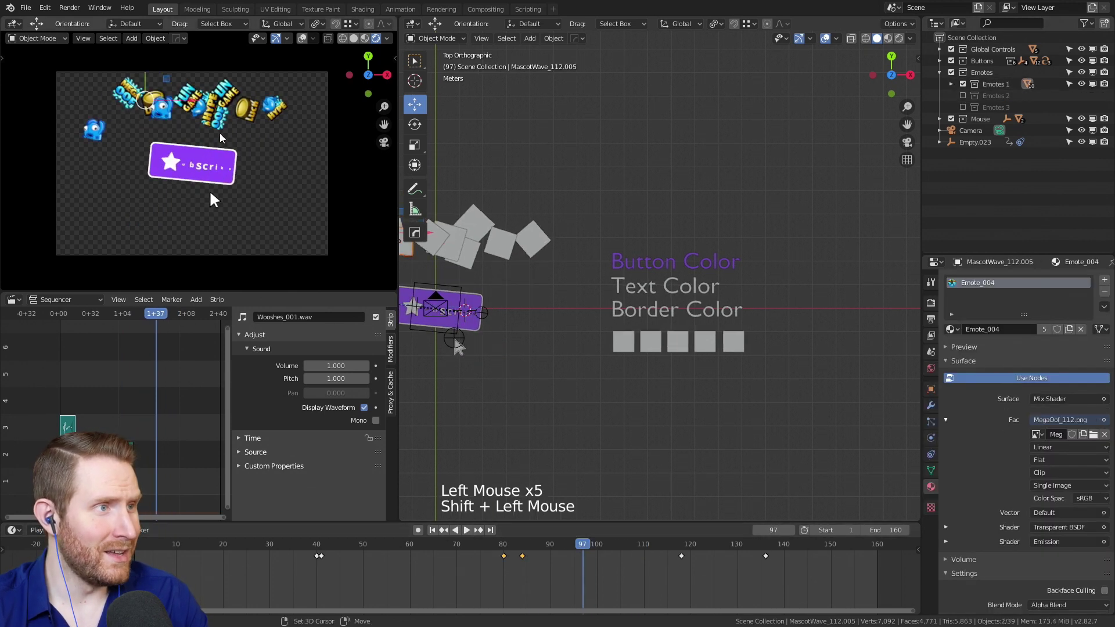
left_click(218, 122, "shift")
left_click(280, 109, "shift")
left_click(246, 109, "shift")
key("Delete")
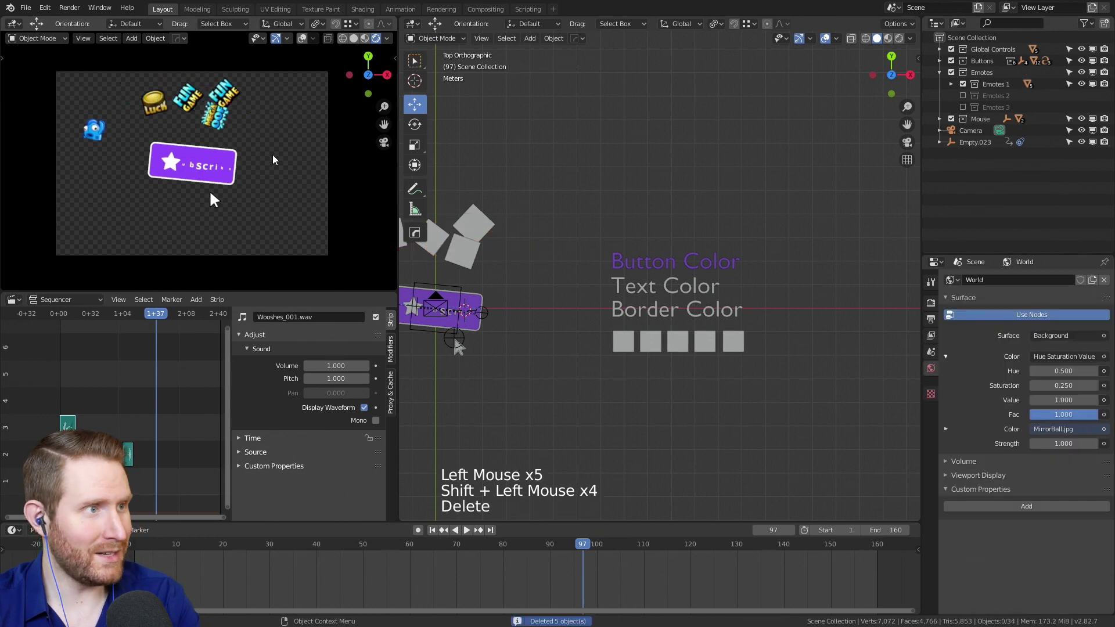
Replay the animation without those emotes, then undo the deletion.
left_click(424, 546)
key("space")
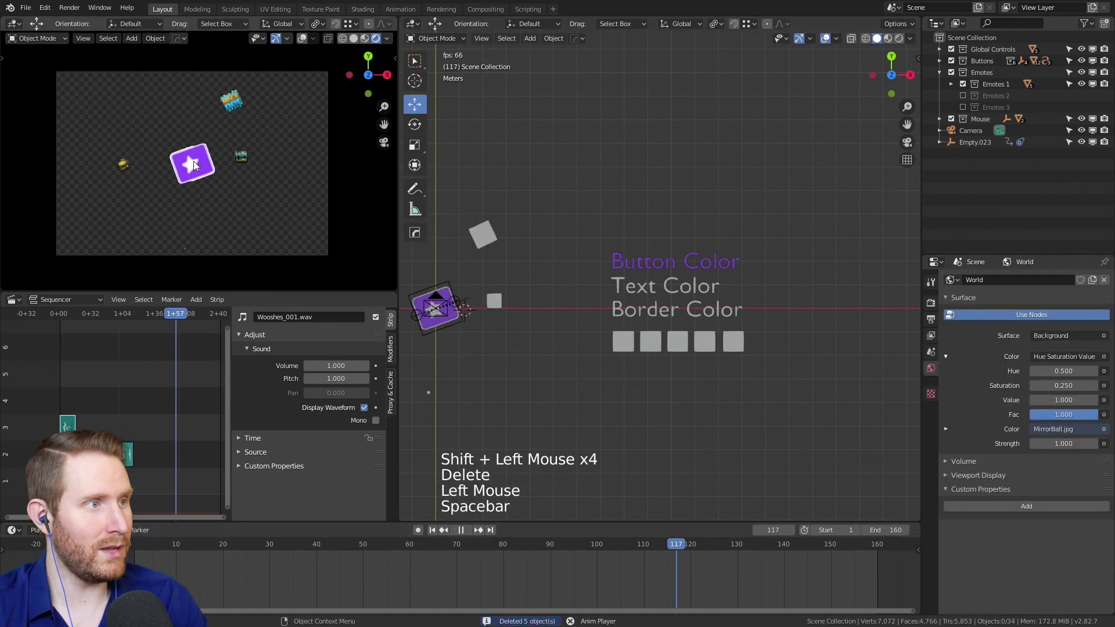
key("space")
key("ctrl+z")
key("ctrl+z")
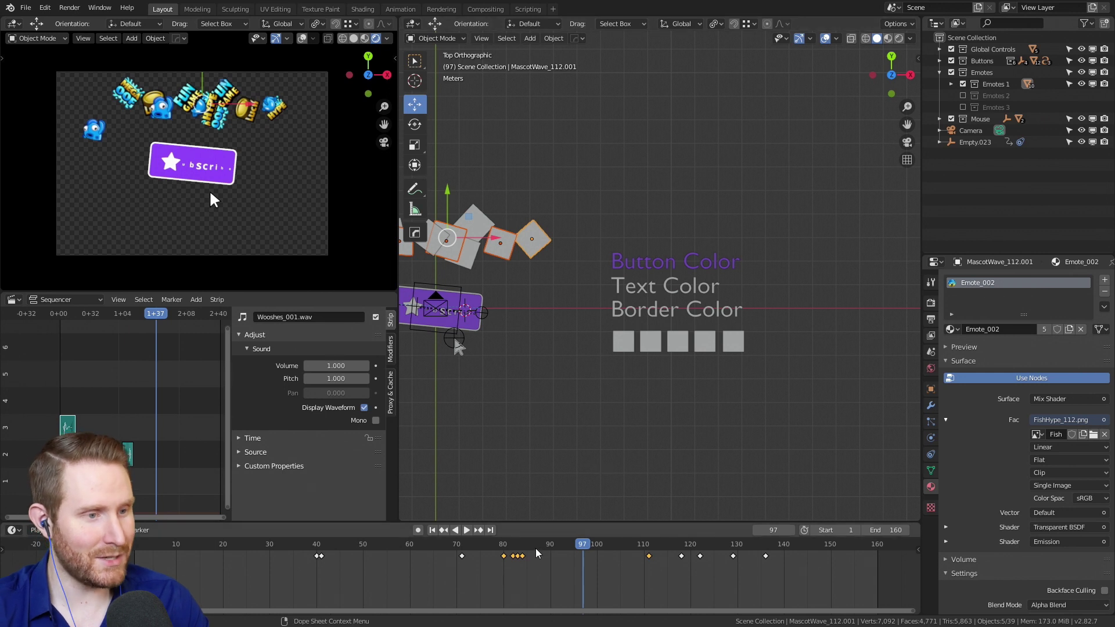
Disable Emotes 1, re-enable Emotes 2, and play the animation from the start.
left_click(487, 546)
left_click_drag(487, 546, 536, 546)
left_click(963, 84)
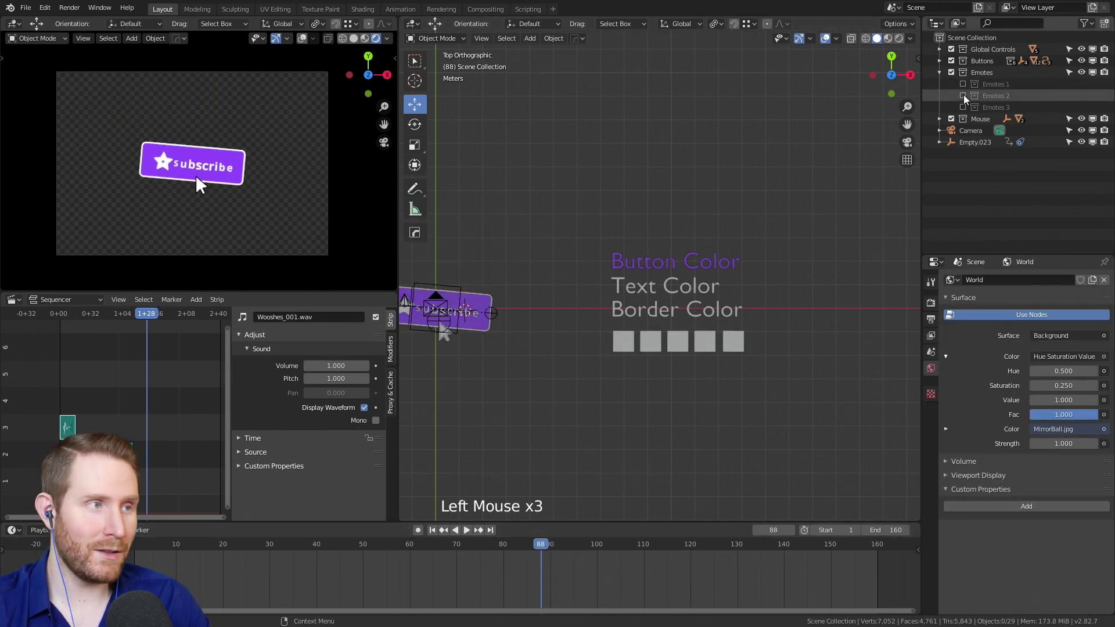
left_click(963, 96)
left_click_drag(526, 546, 131, 546)
key("space")
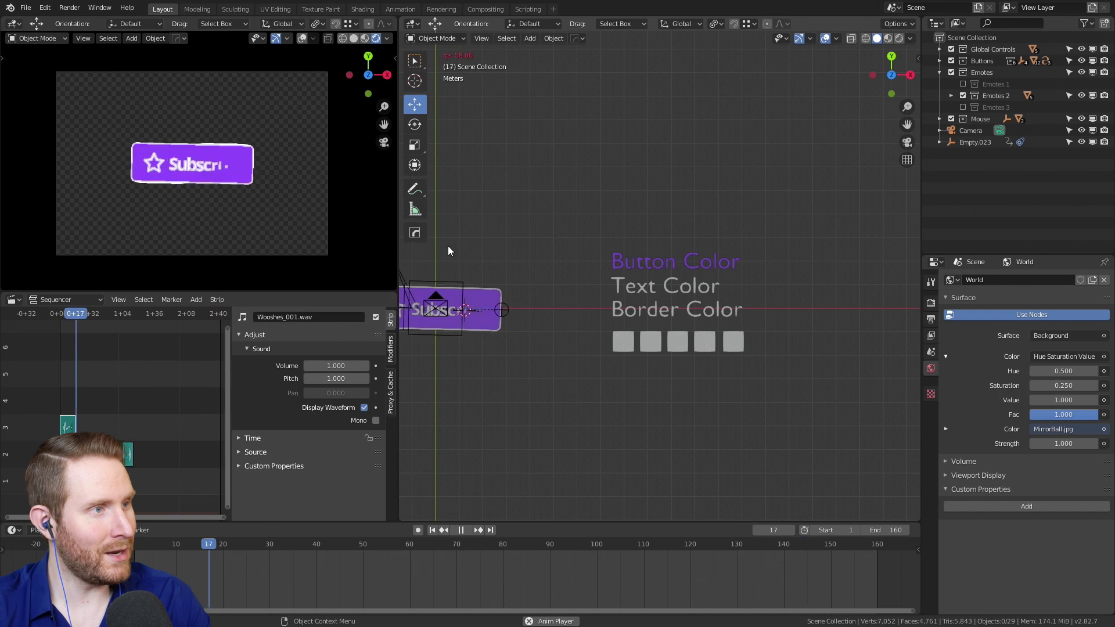
key("space")
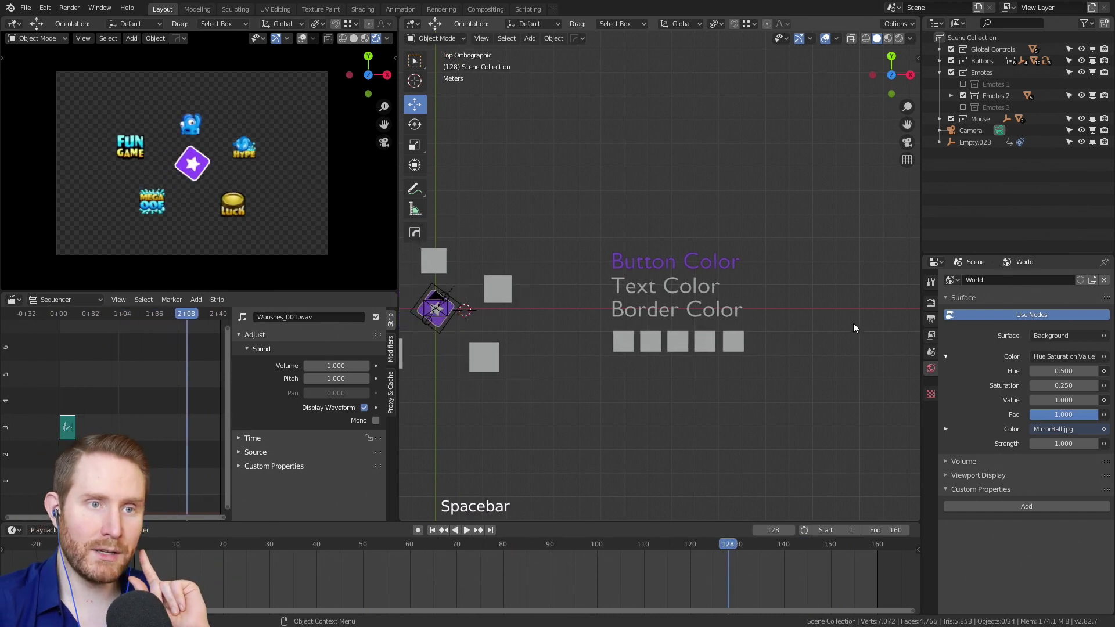
Set the output path to C:\tmp\SubscribePopup and render the full animation.
left_click(930, 320)
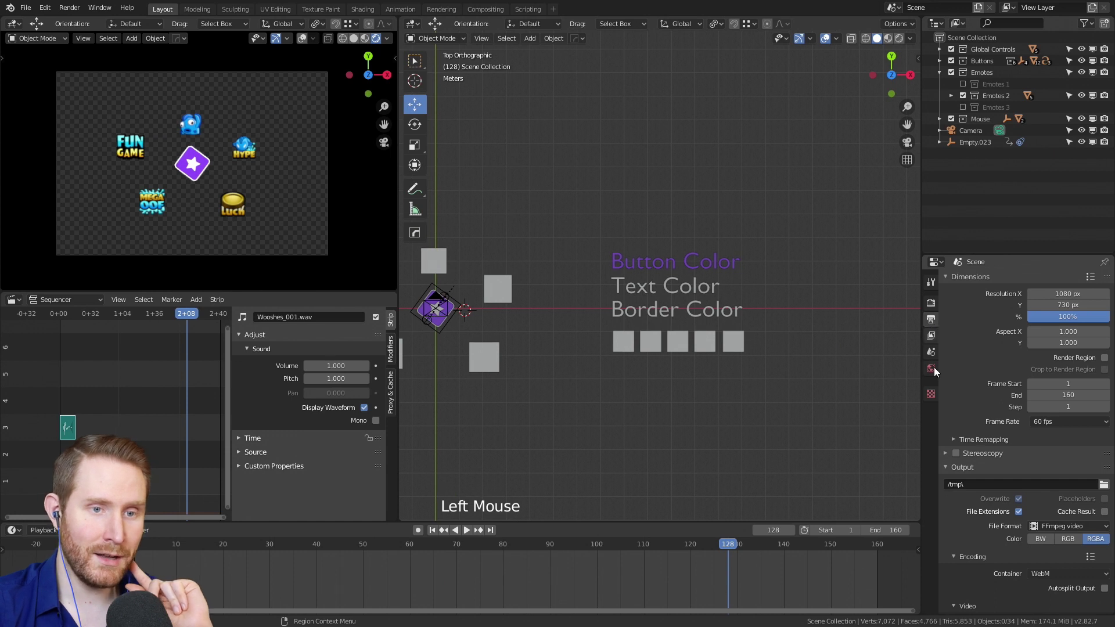
scroll(957, 419, "down", 10)
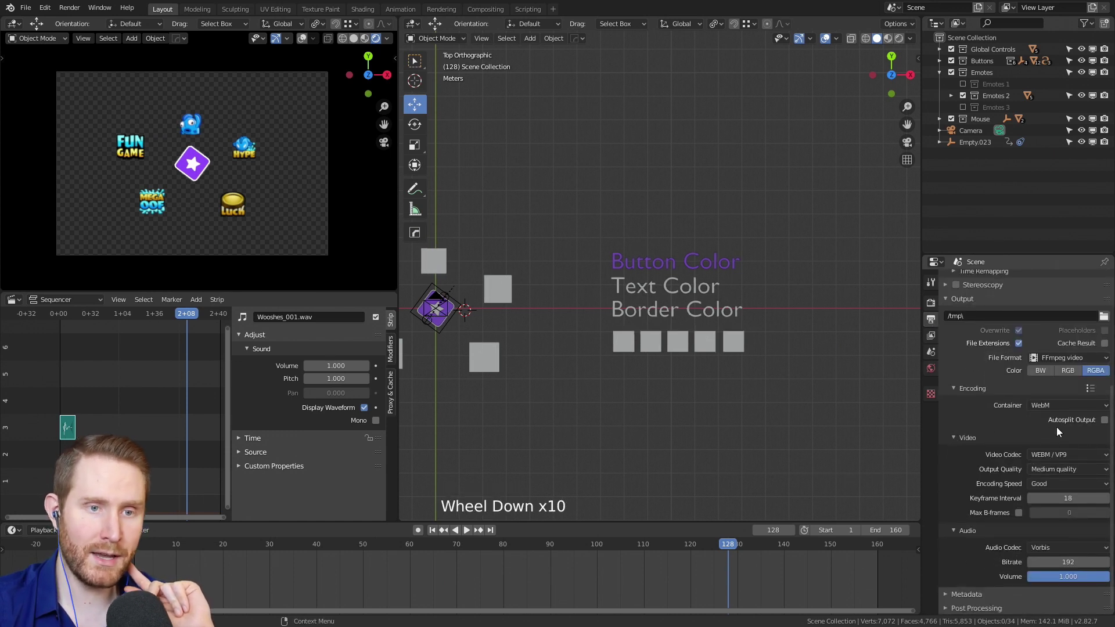
scroll(1005, 482, "up", 4)
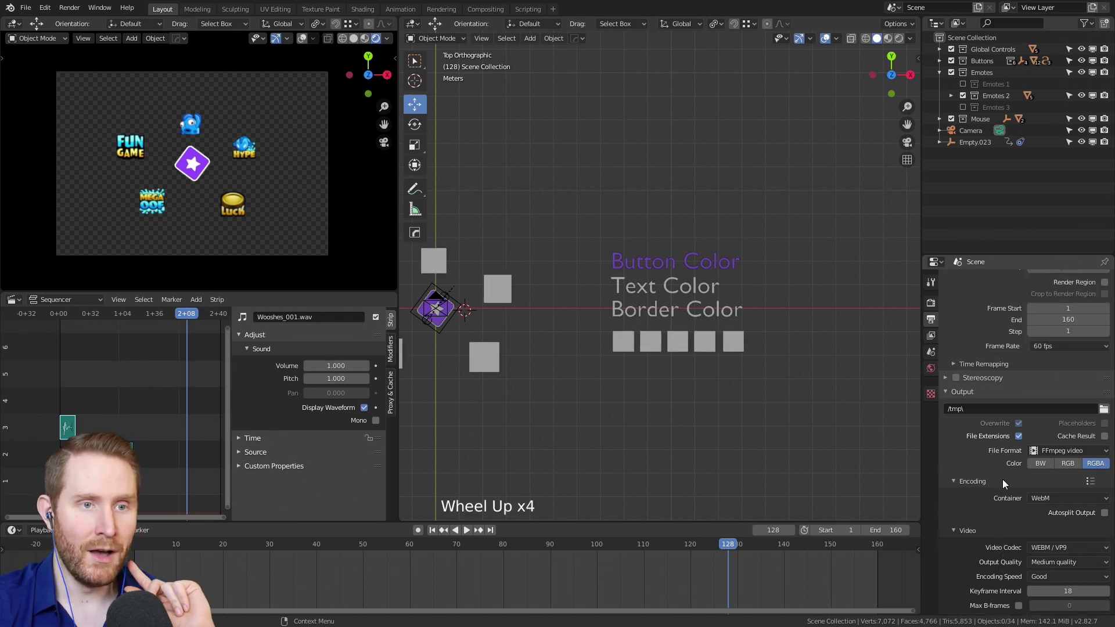
scroll(987, 486, "up", 3)
scroll(1046, 470, "down", 1)
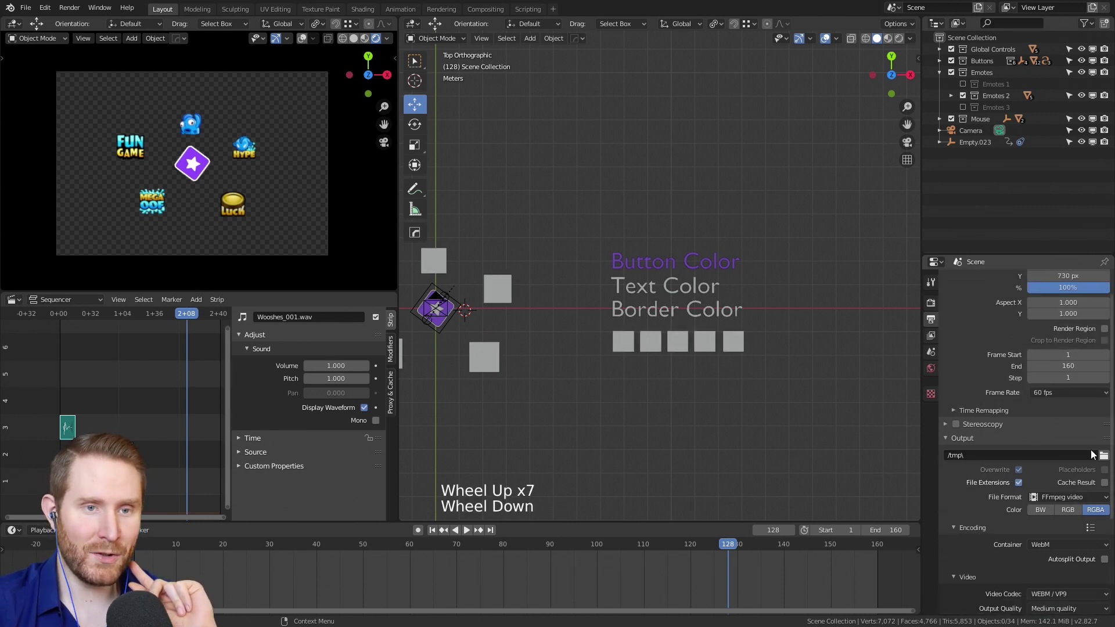
left_click(1104, 456)
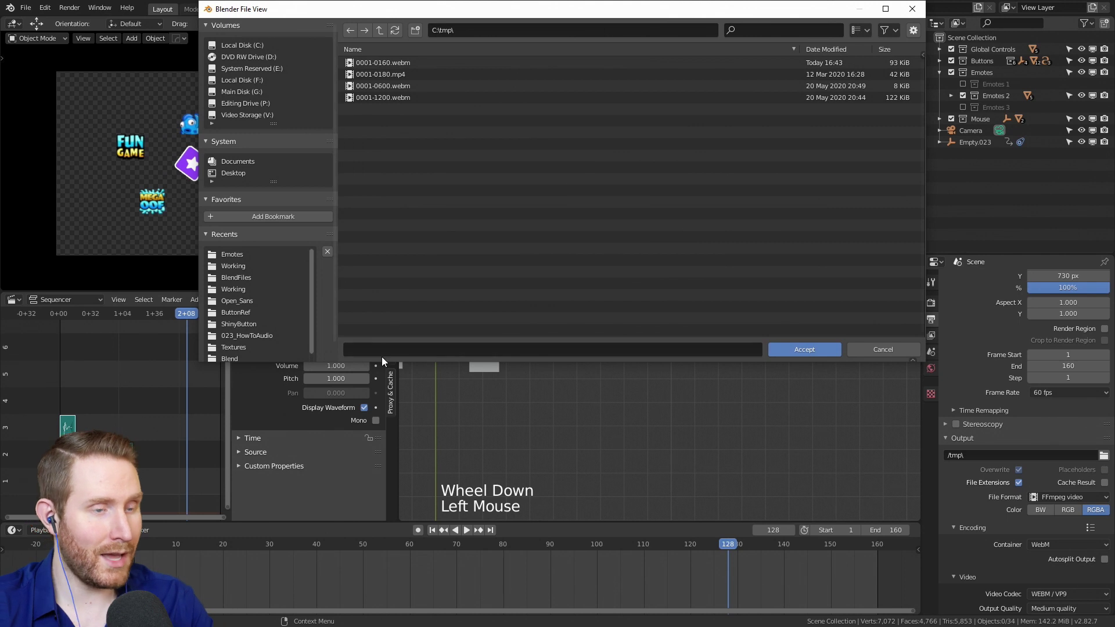
left_click(391, 351)
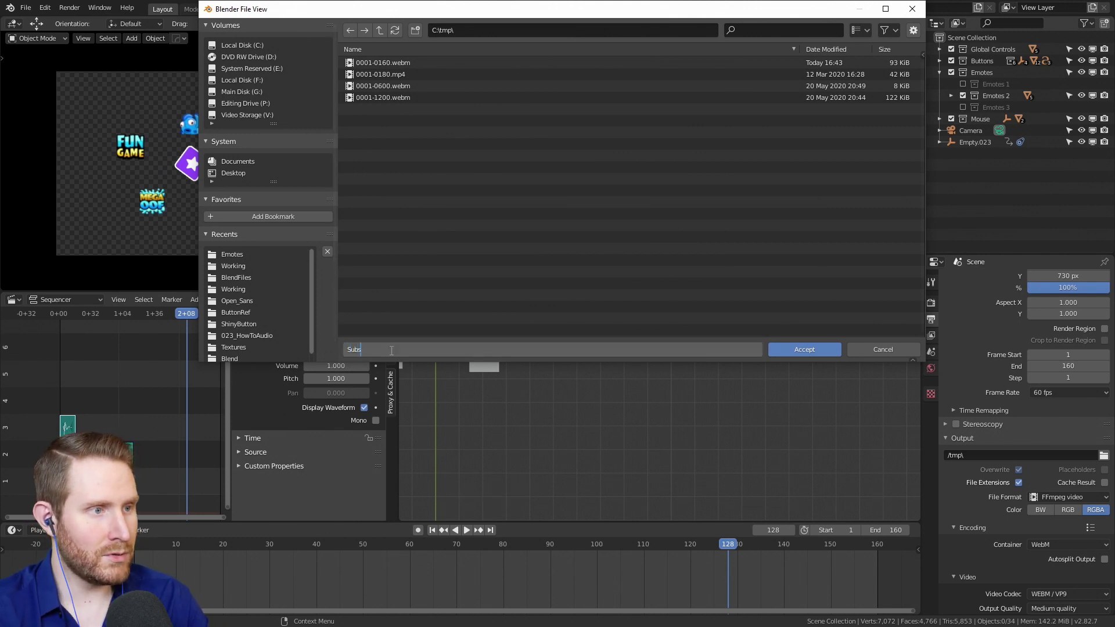
type("SubscribePopup")
key("Return")
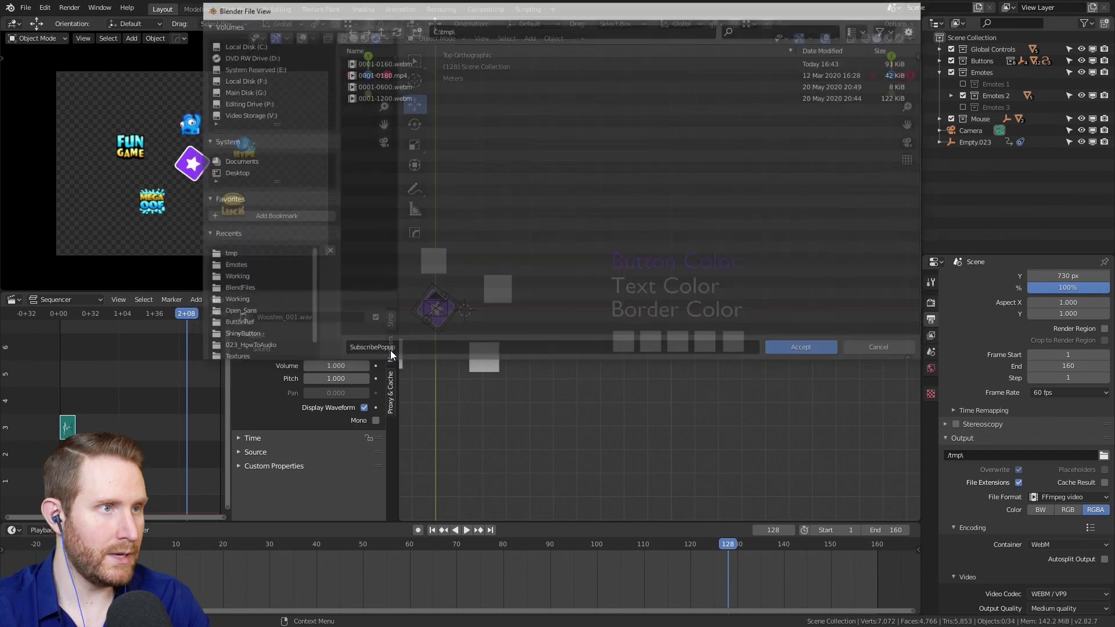
left_click(66, 12)
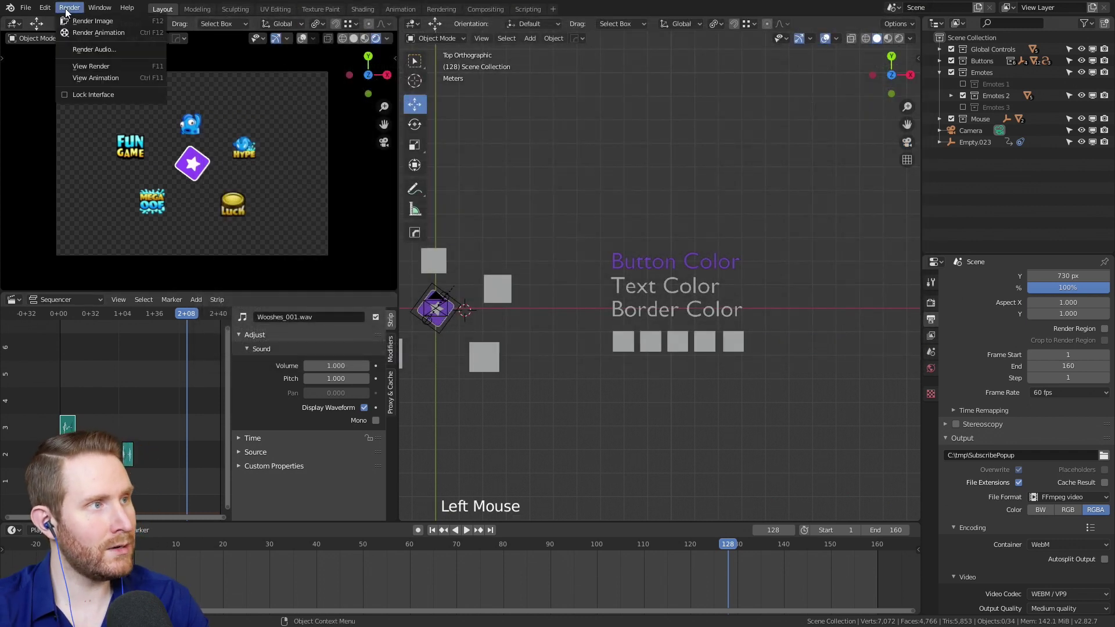
left_click(93, 32)
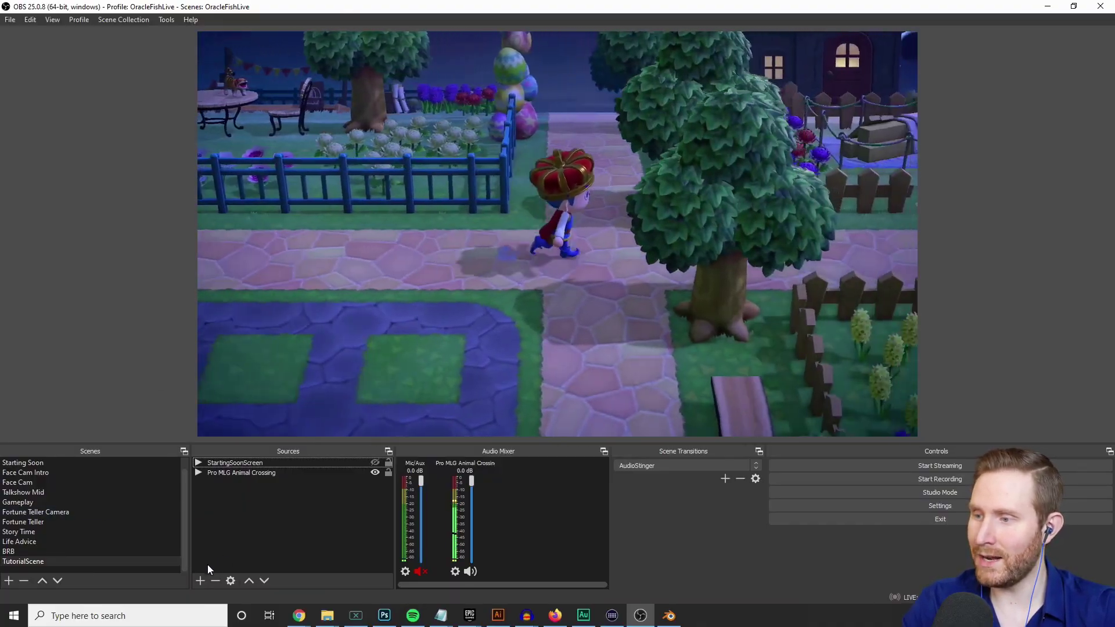
Add media source 'Popup' using SubscribePopup_0010001-0160.webm, with 'Show nothing when playback ends' unchecked.
left_click(199, 581)
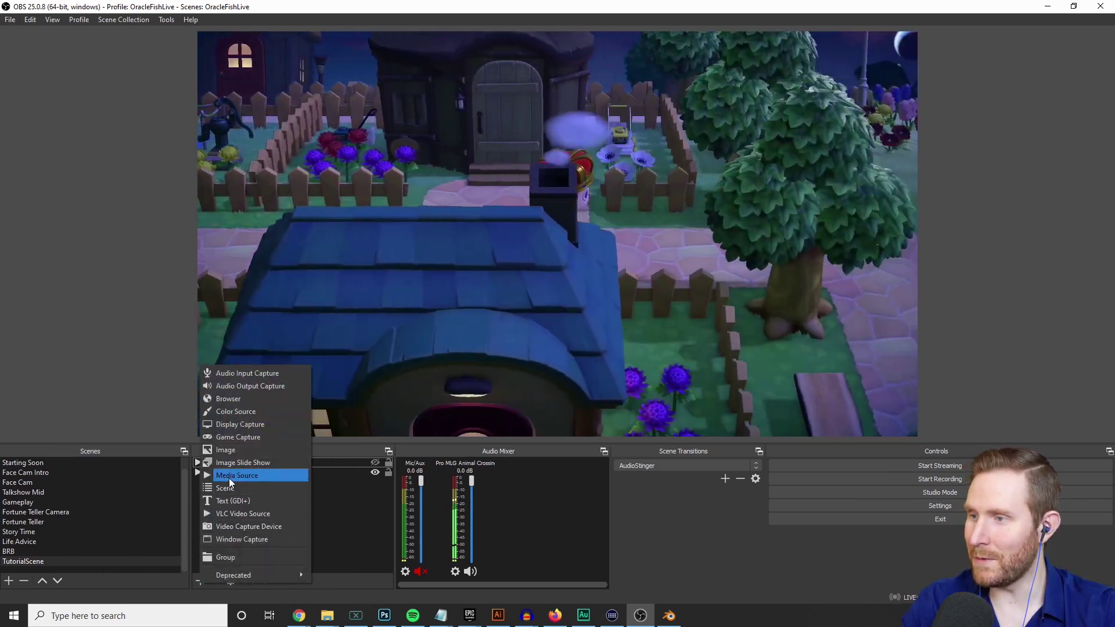
left_click(229, 475)
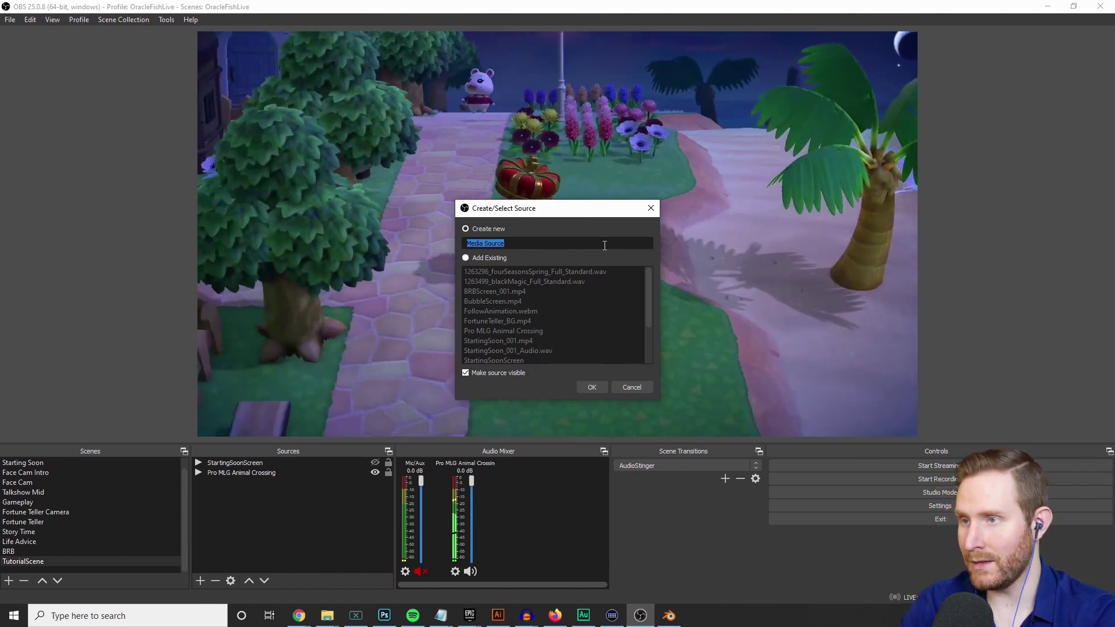
type("Popup")
key("Return")
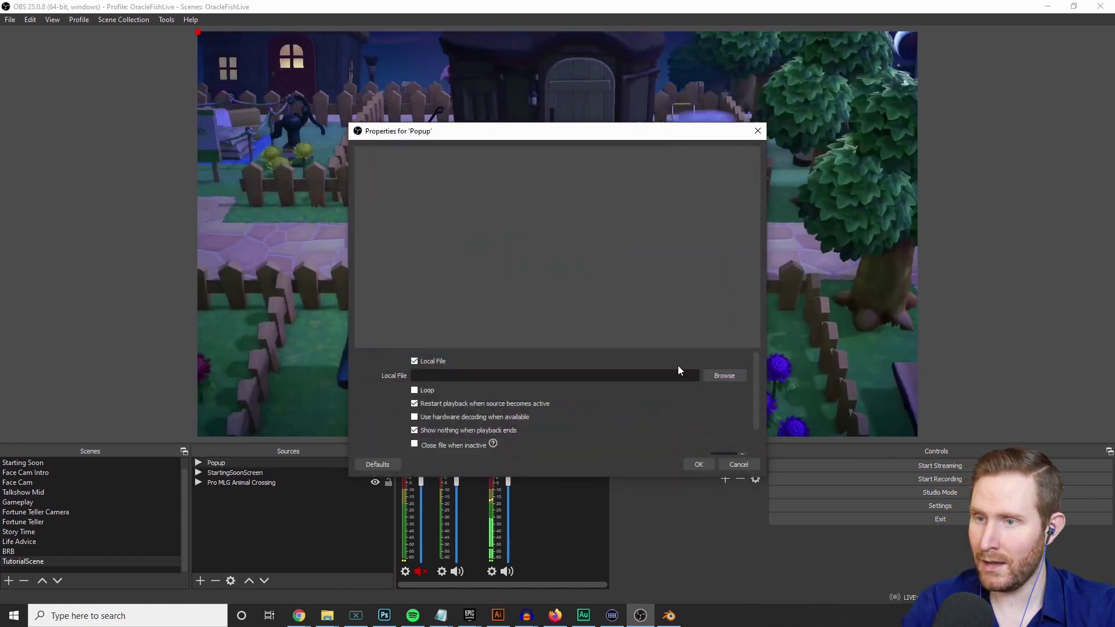
left_click(723, 376)
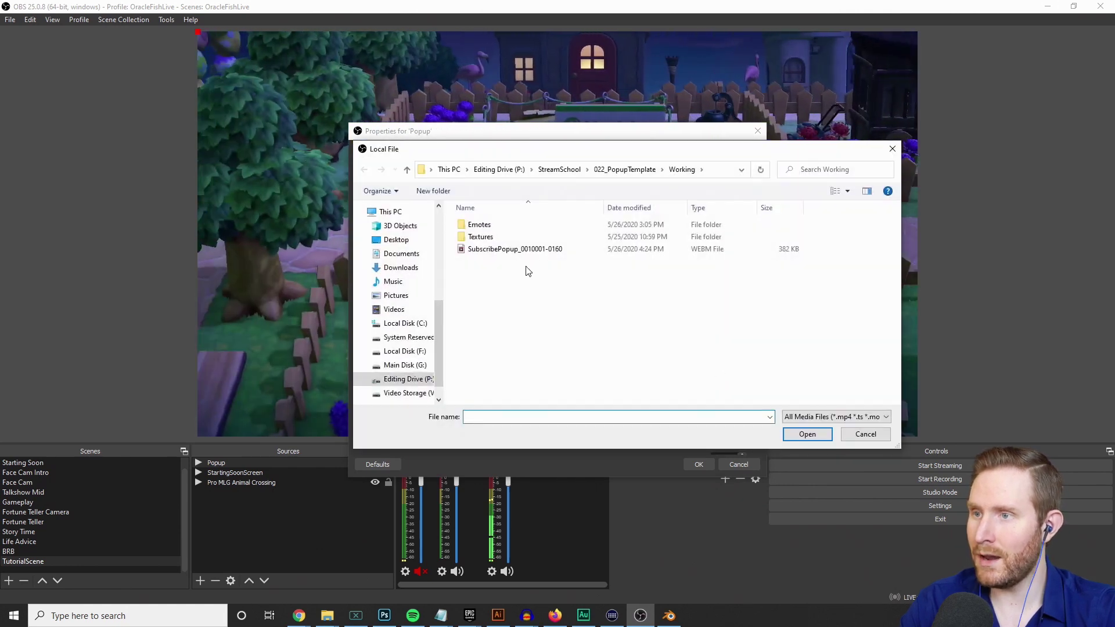
left_click(515, 250)
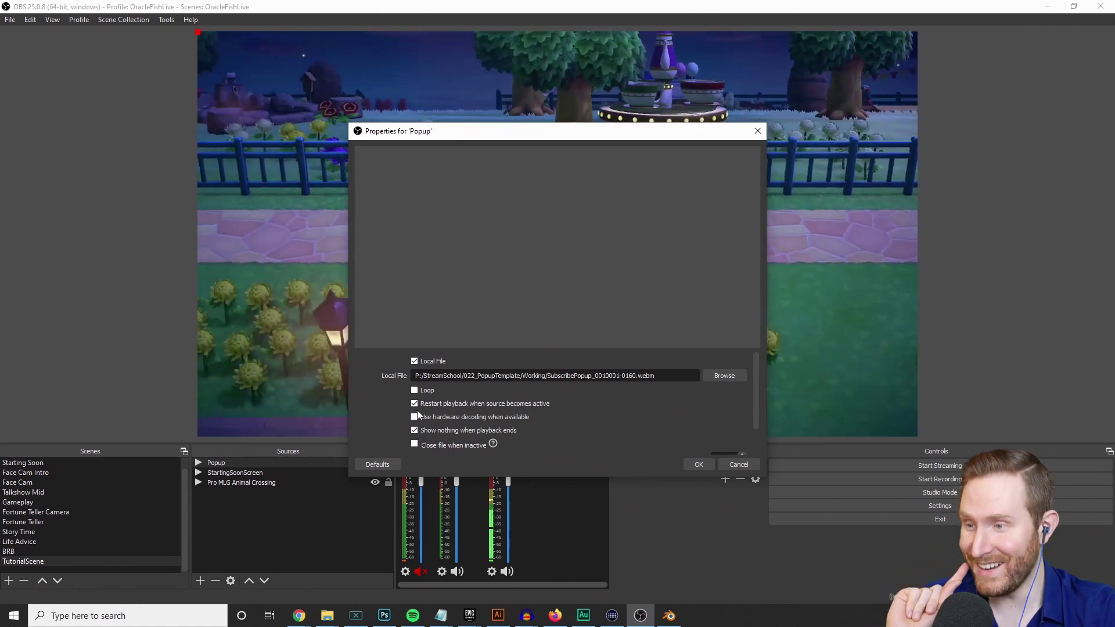
left_click(414, 431)
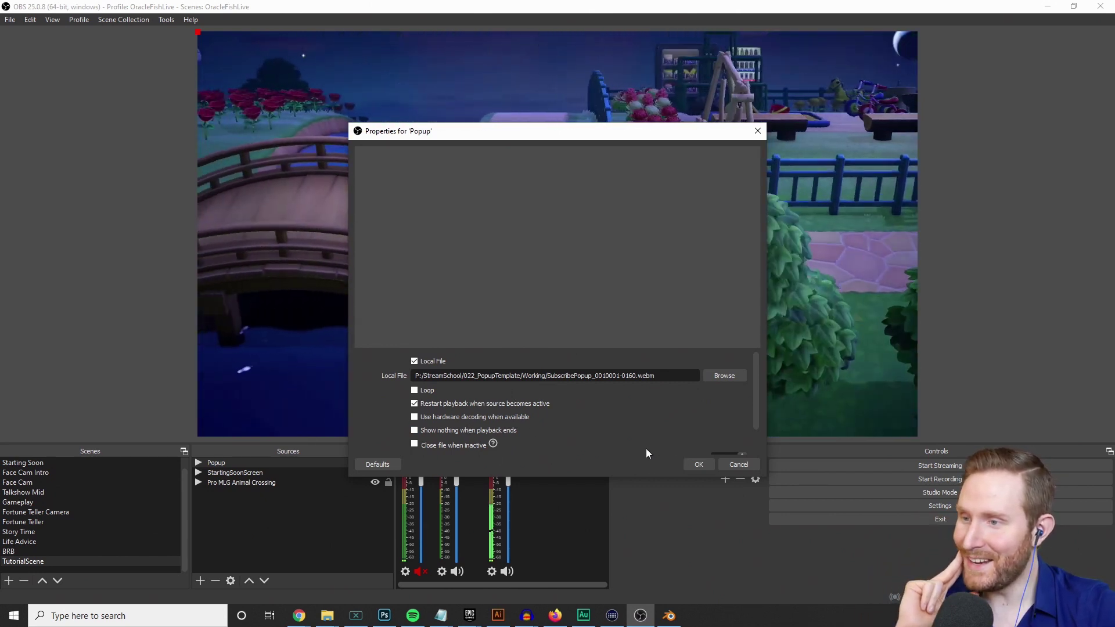
Confirm the Popup settings, then move it toward the preview centre and shrink it.
left_click(699, 463)
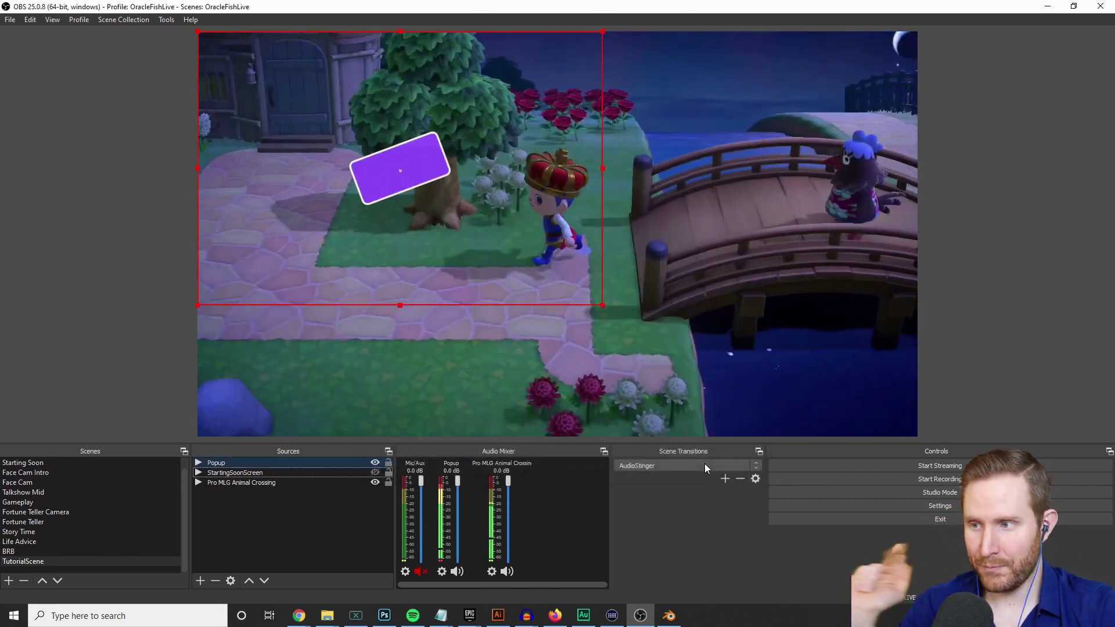
left_click_drag(399, 178, 590, 260)
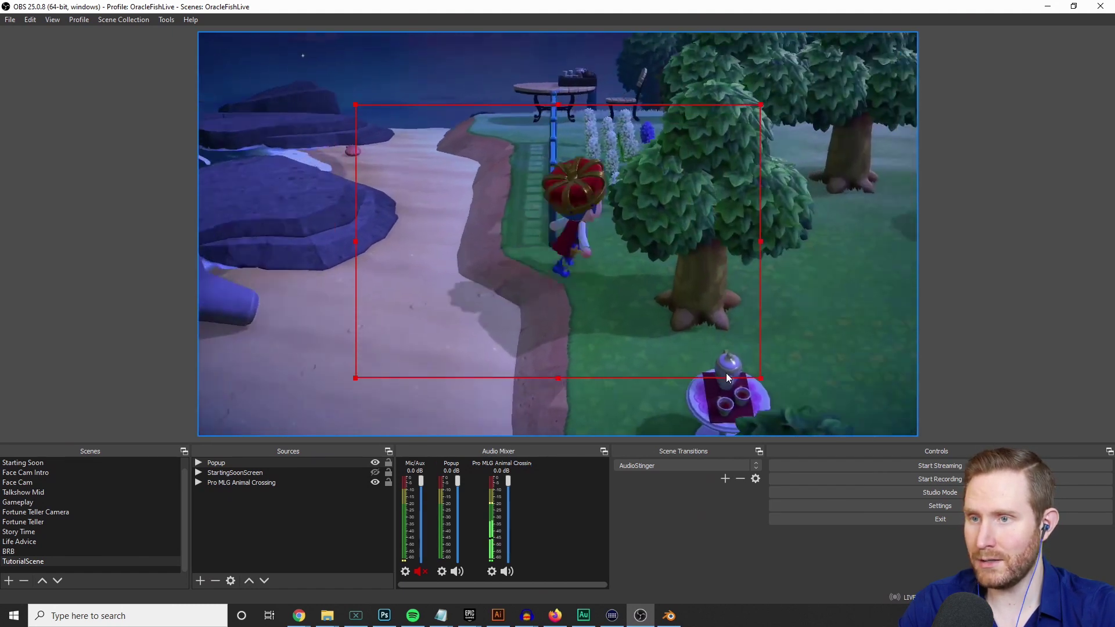
mouse_move(563, 270)
left_mouse_down()
mouse_move(555, 284)
mouse_move(561, 259)
mouse_move(660, 305)
mouse_move(666, 177)
mouse_move(410, 250)
mouse_move(665, 352)
mouse_move(564, 257)
left_mouse_up()
left_click_drag(762, 376, 727, 354)
Toggle the Popup source off and on to replay it, then leave it hidden.
left_click(376, 463)
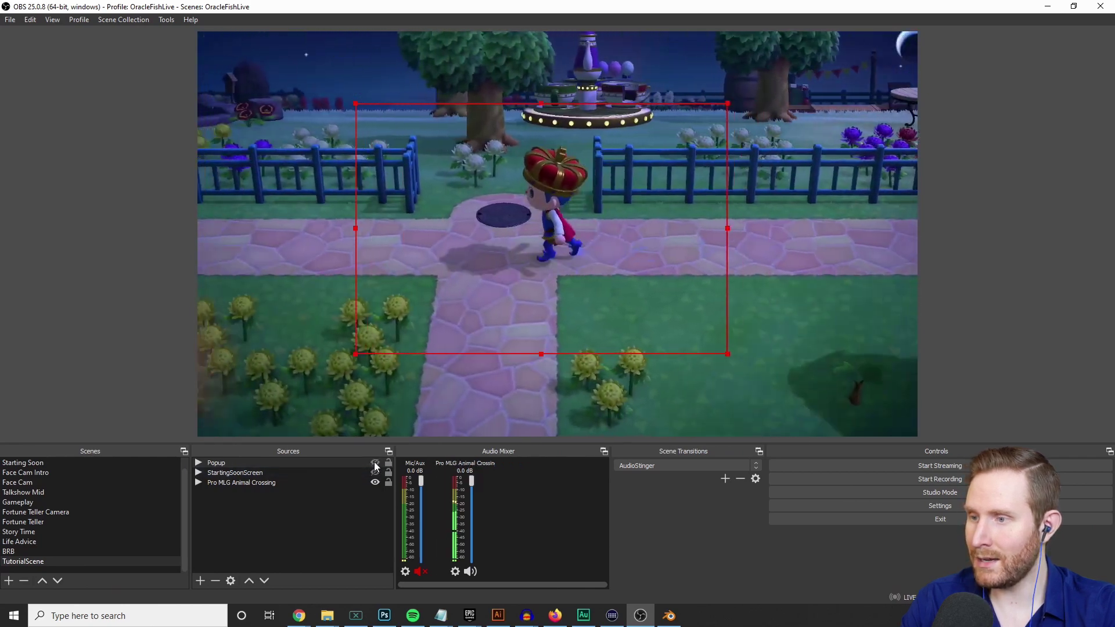
left_click(375, 462)
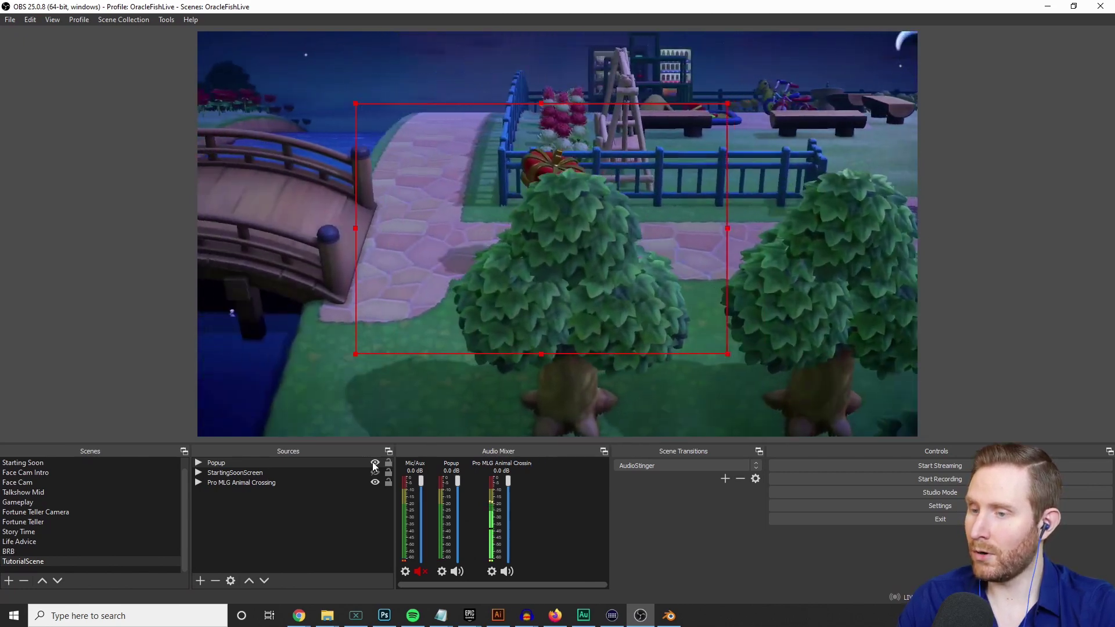
left_click(375, 463)
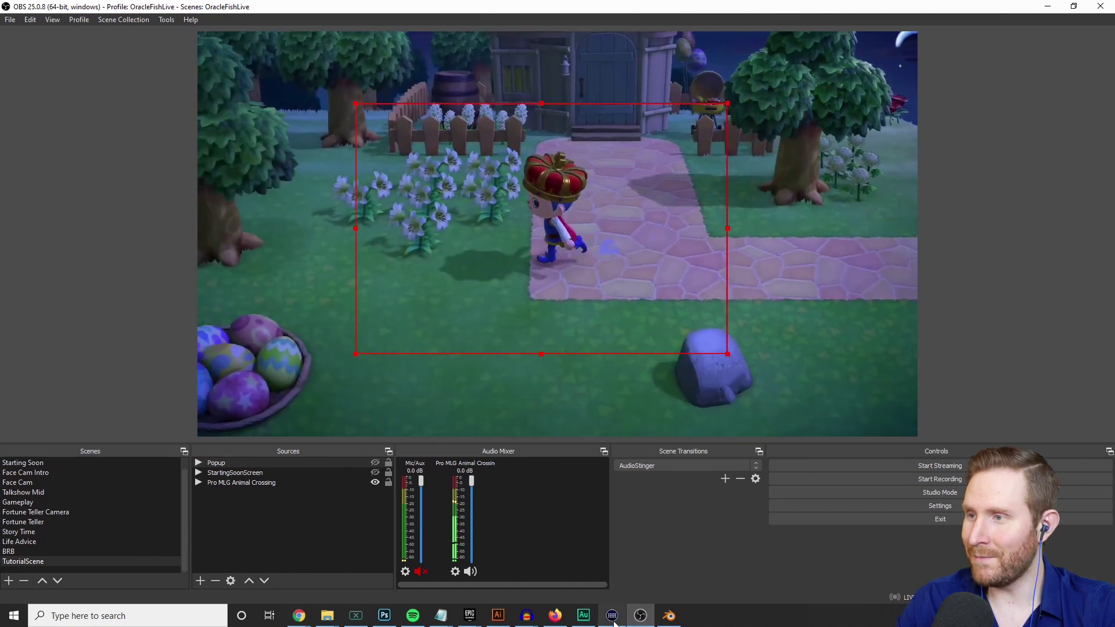
Place a Multi Action on an empty Stream Deck key.
left_click(612, 616)
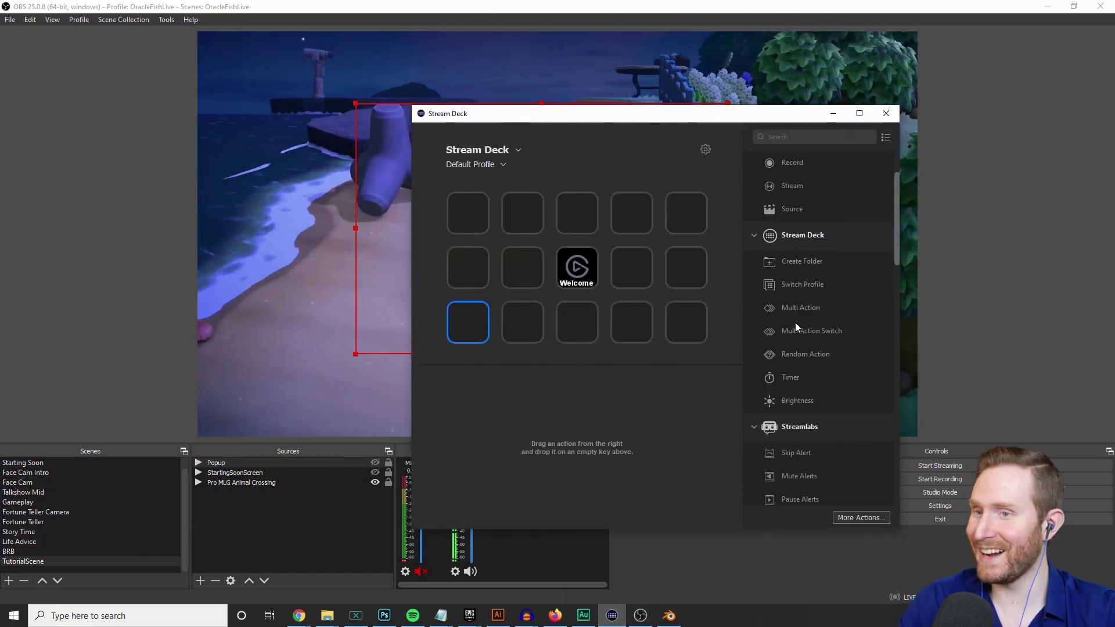
scroll(798, 237, "up", 2)
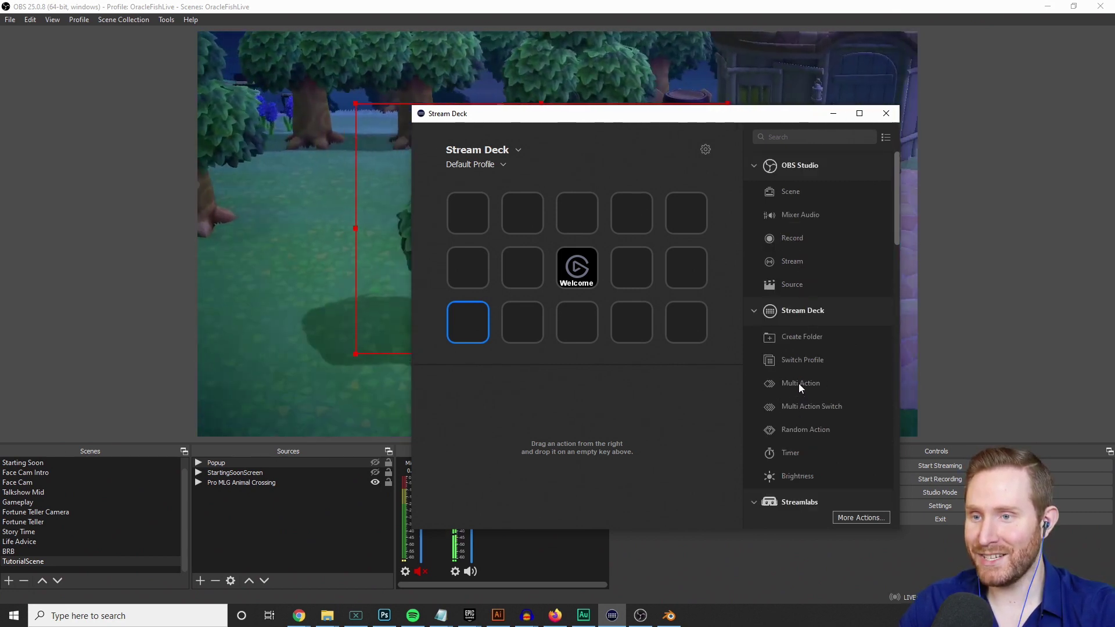
left_click_drag(803, 384, 469, 331)
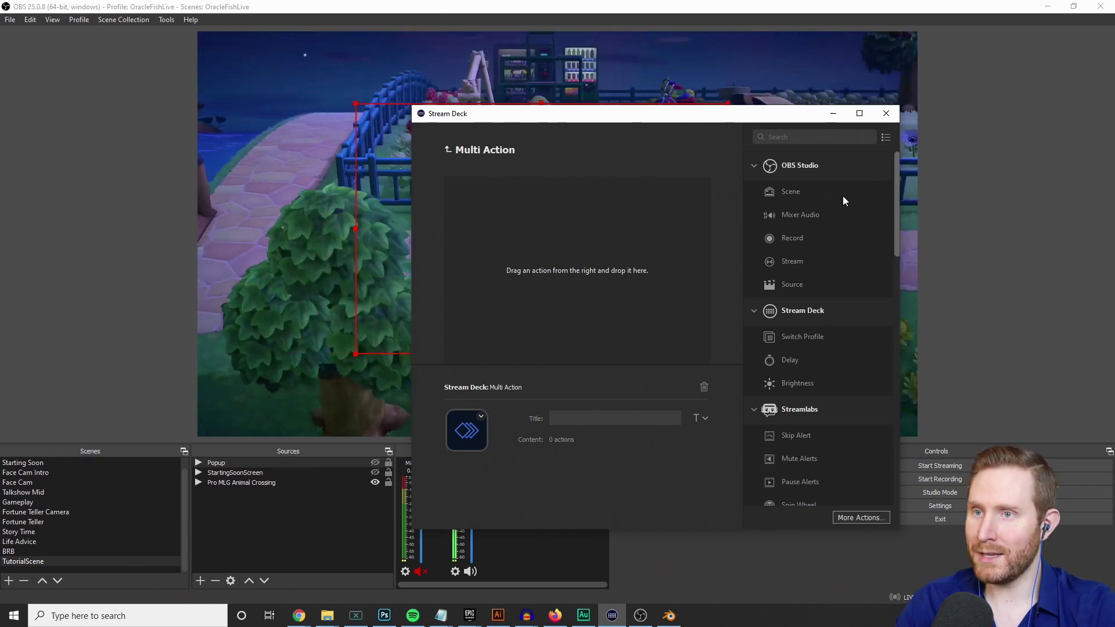
Add an OBS Source action that activates Popup in TutorialScene.
left_click_drag(776, 283, 501, 228)
left_click(588, 460)
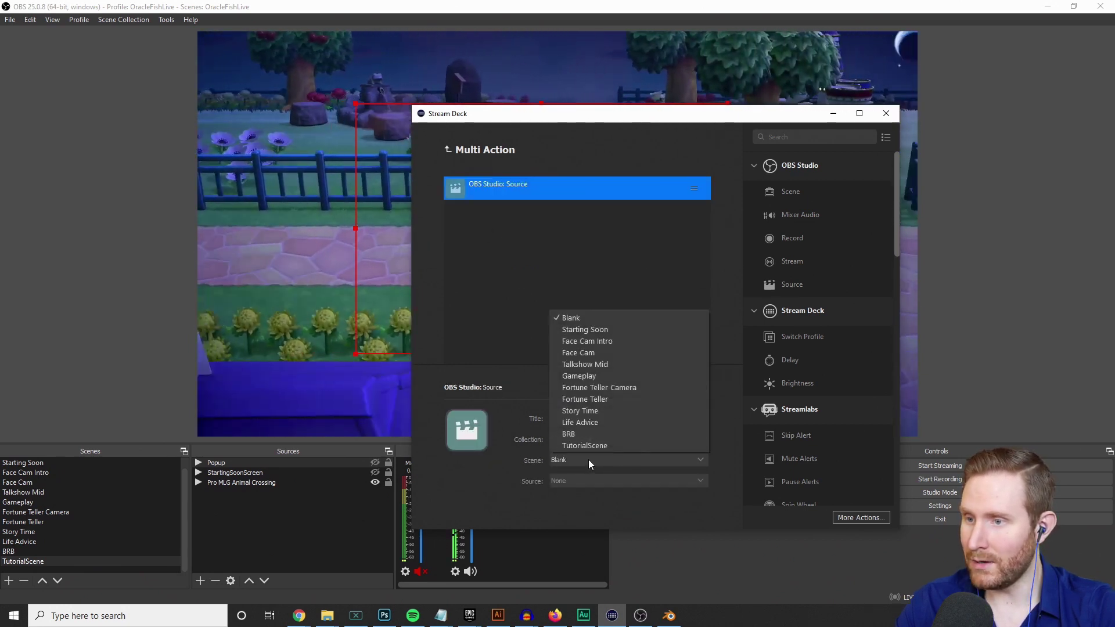
left_click(587, 445)
left_click(583, 482)
left_click(581, 497)
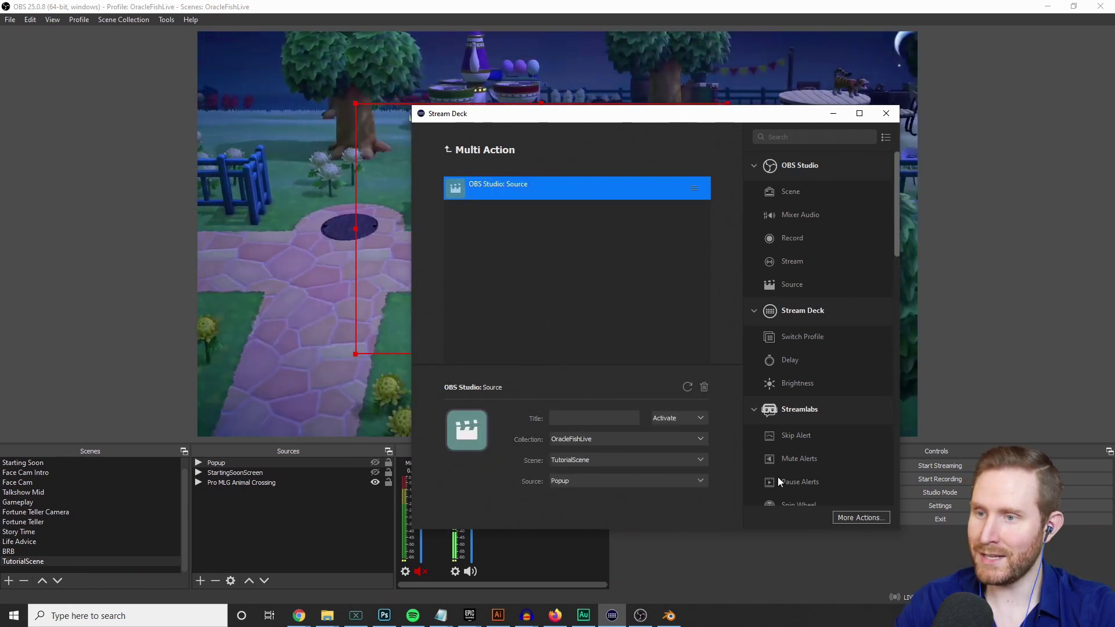
left_click(677, 418)
left_click(668, 429)
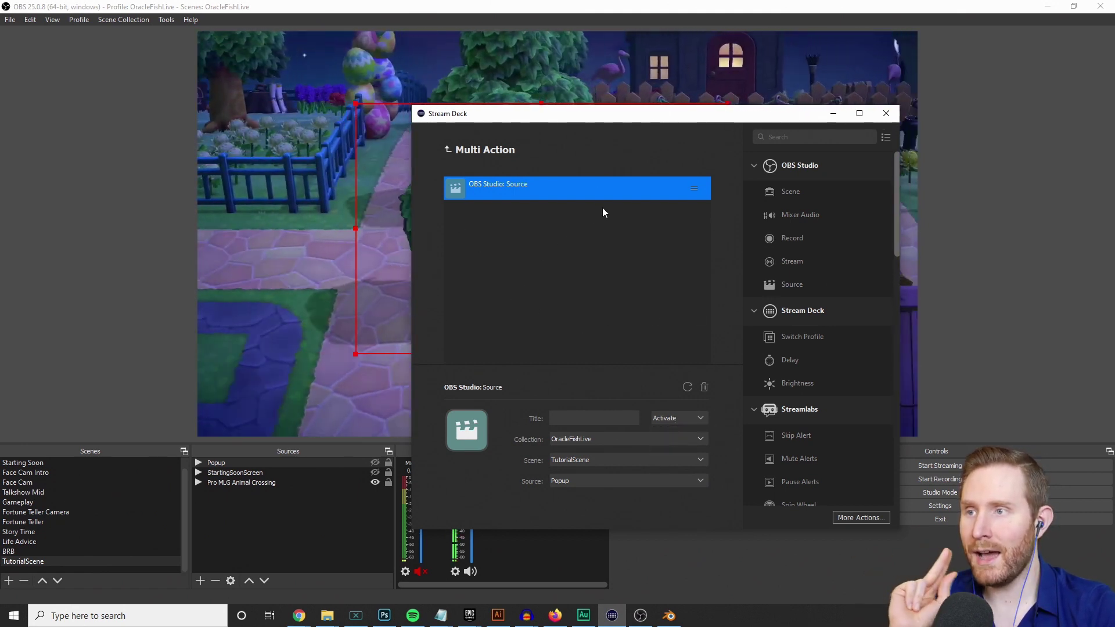
Add a Delay action of 3000 ms.
left_click_drag(788, 375, 482, 250)
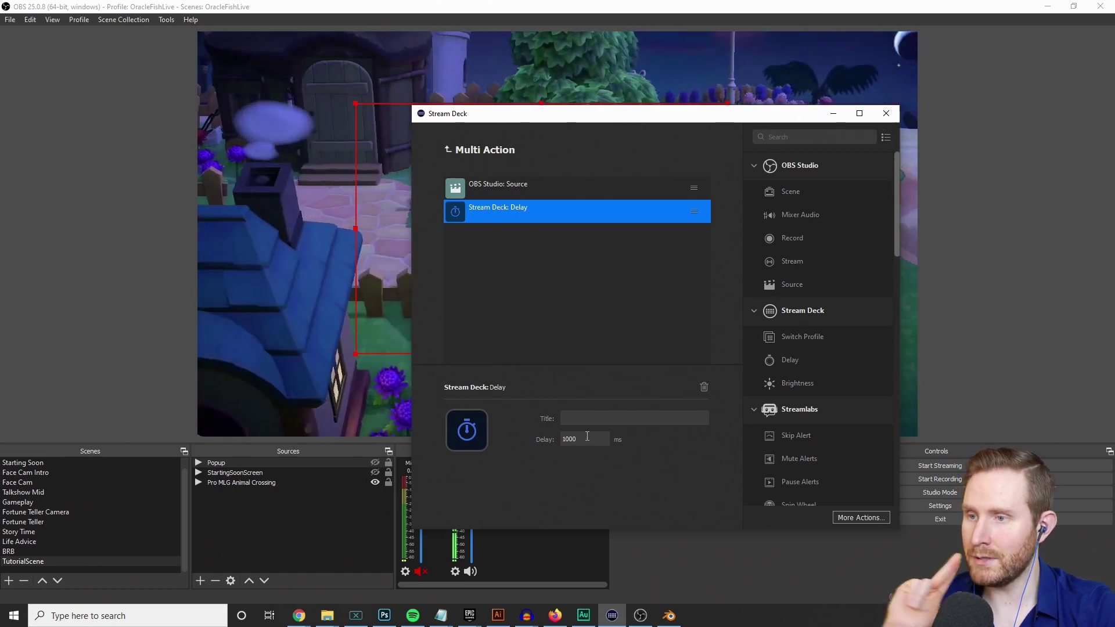
double_click(569, 439)
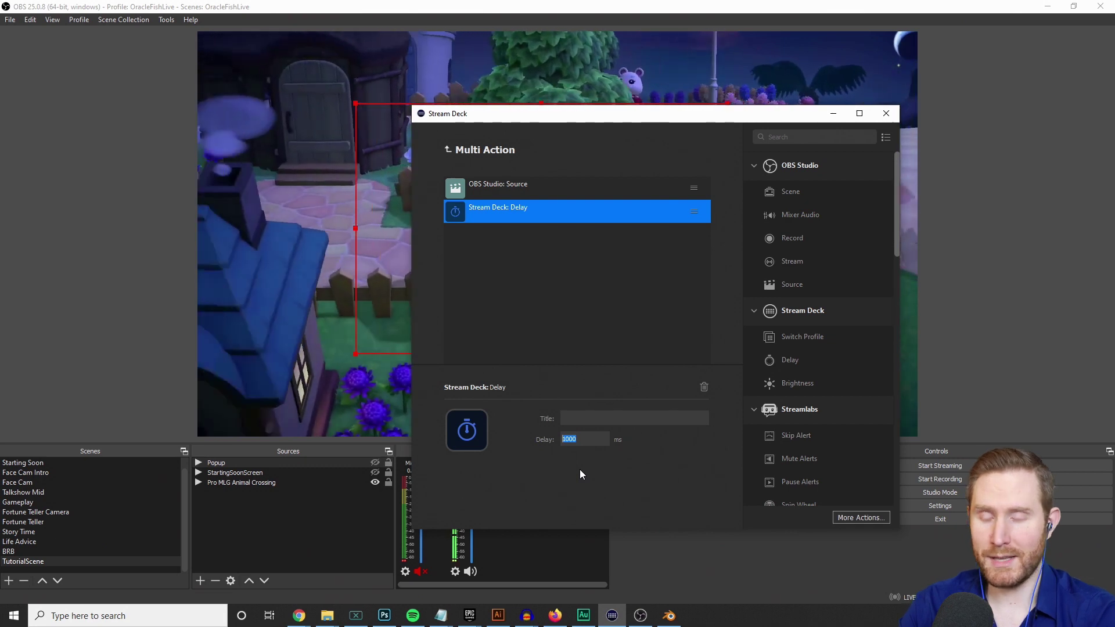
type("3000")
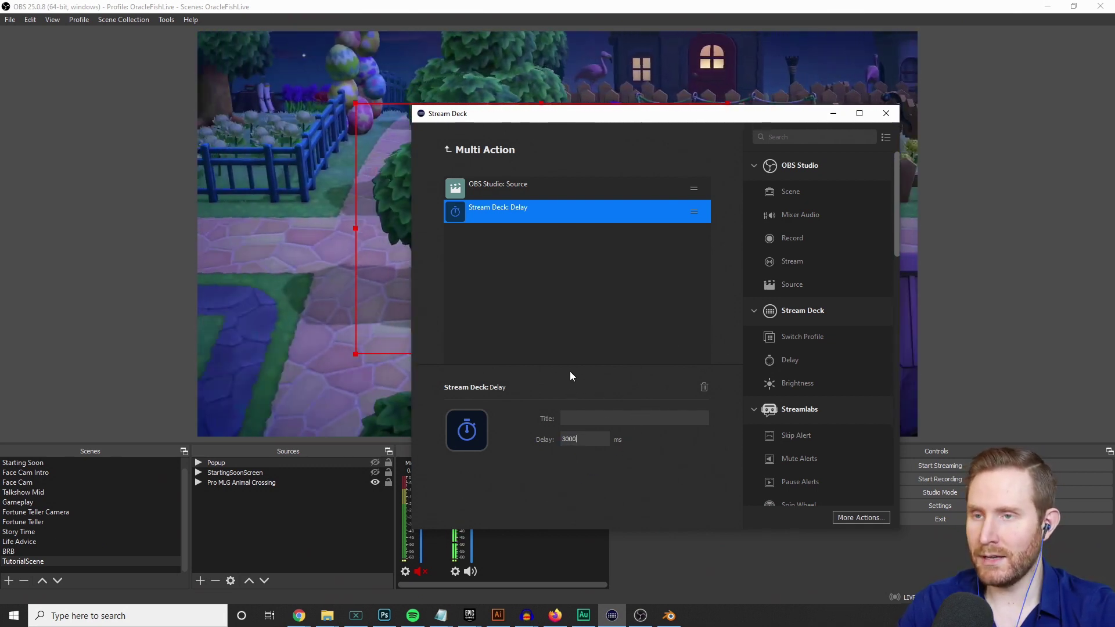
left_click(606, 292)
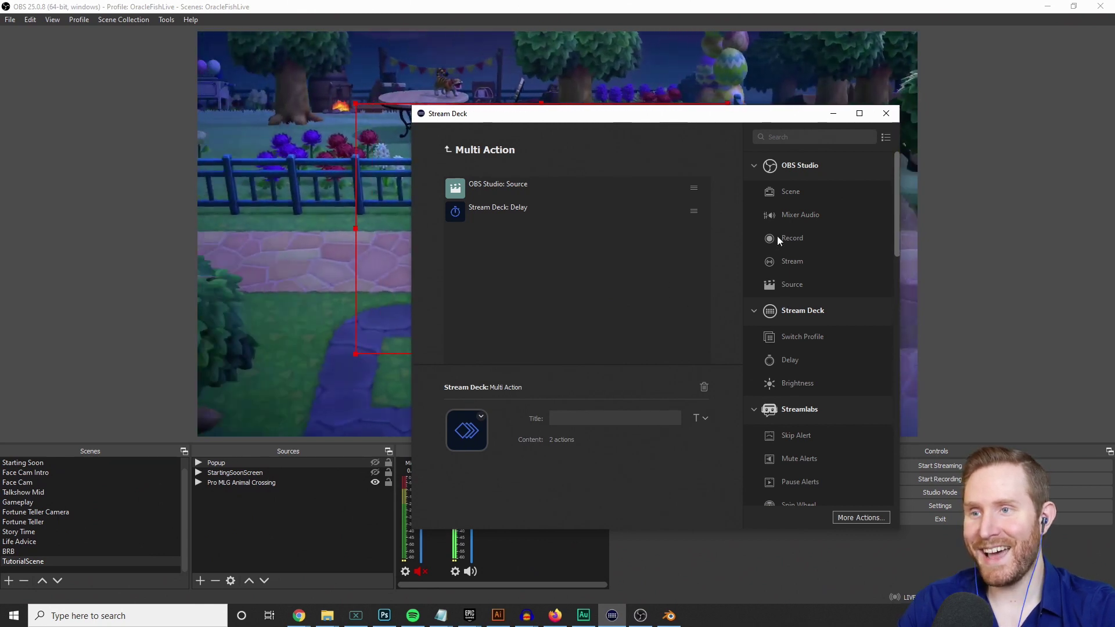
Add a final OBS Source action that deactivates Popup in TutorialScene.
left_click_drag(786, 288, 545, 281)
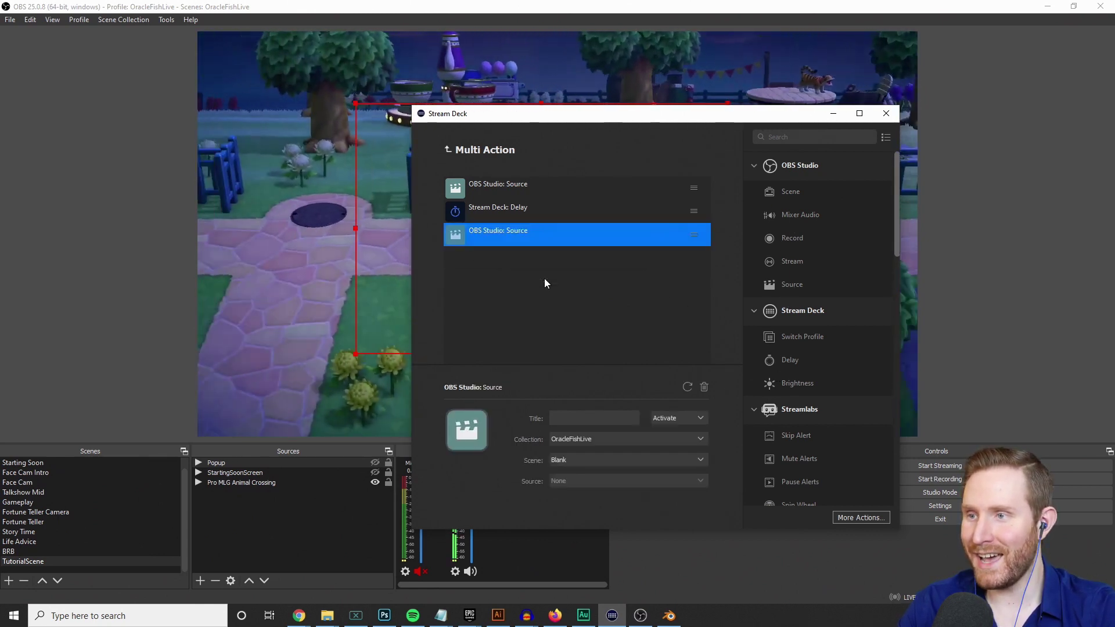
left_click(677, 418)
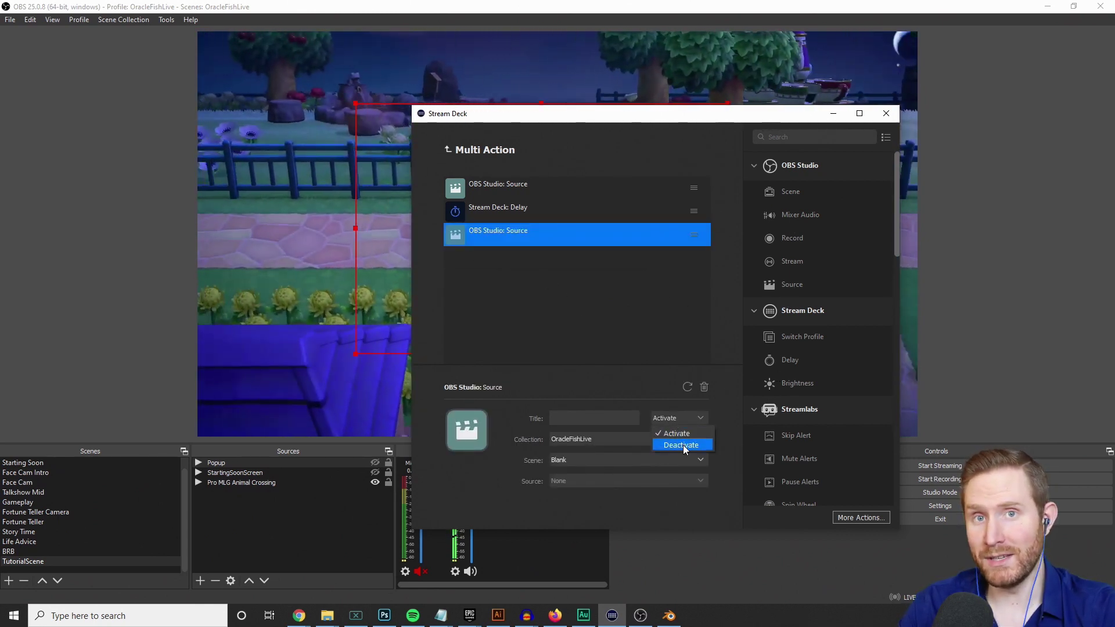
left_click(675, 443)
left_click(590, 460)
left_click(575, 448)
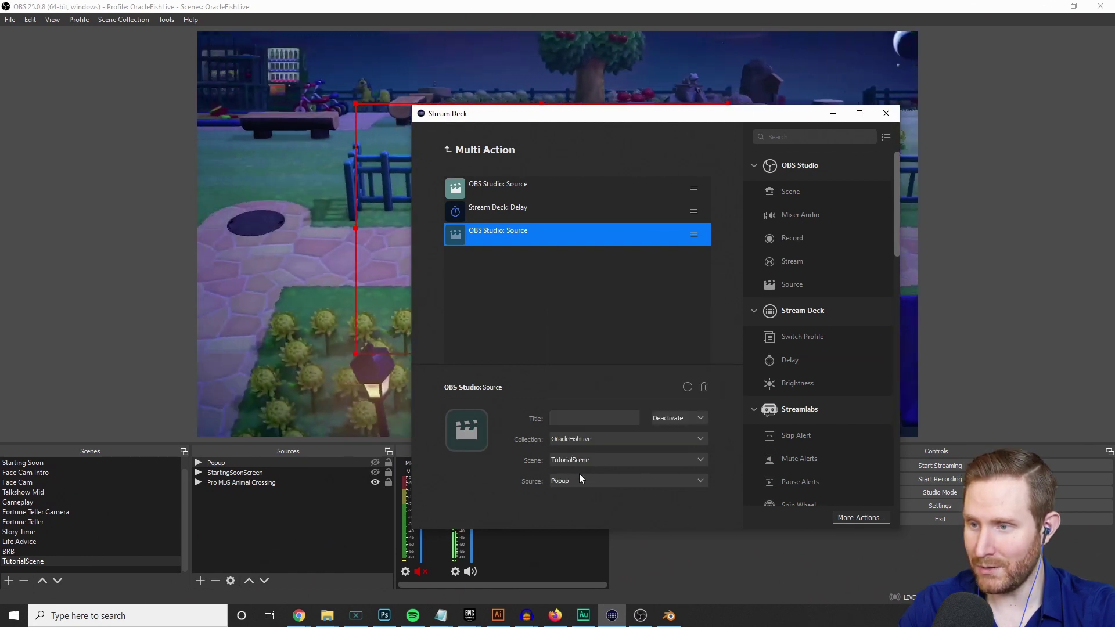
left_click(581, 481)
left_click(574, 496)
left_click(558, 291)
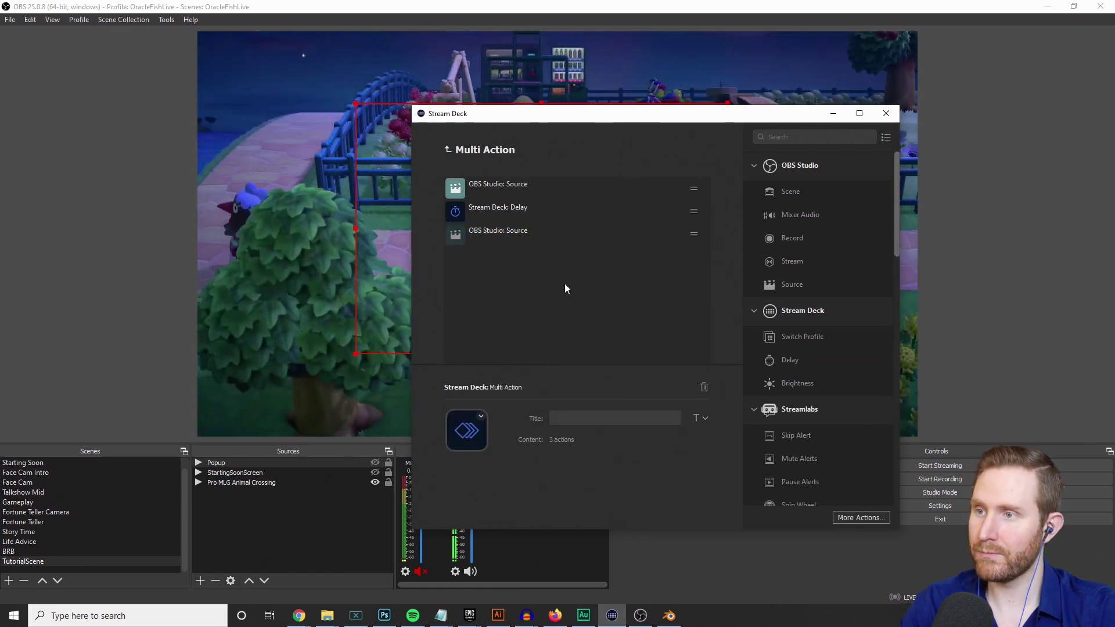
left_click_drag(706, 121, 504, 189)
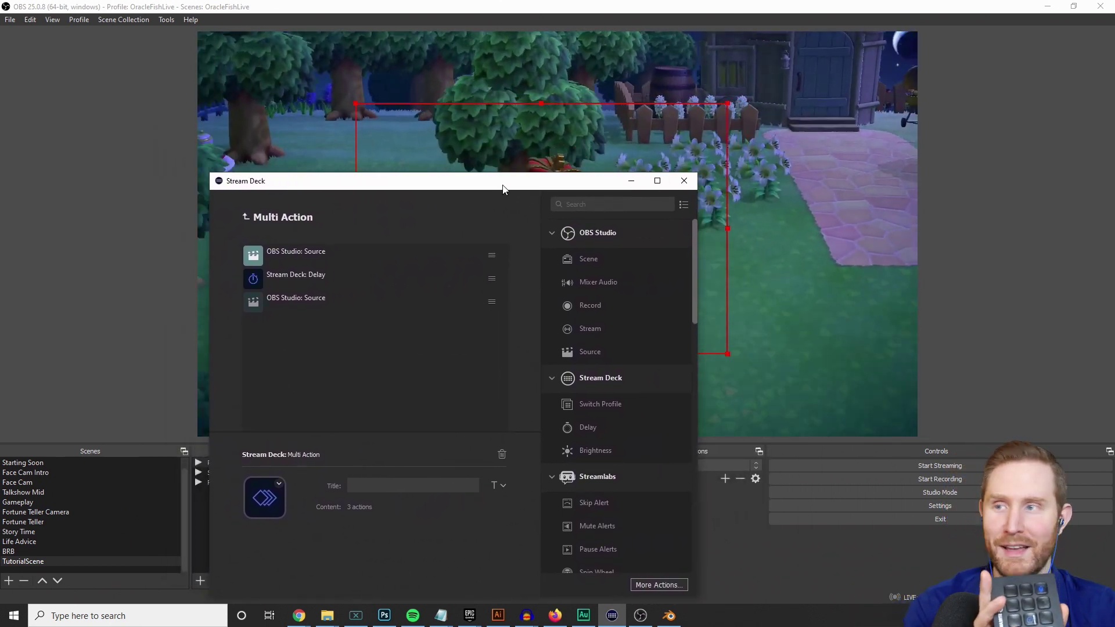
Minimize Stream Deck and fire the multi action with F13 to play the Subscribe popup.
left_click(631, 181)
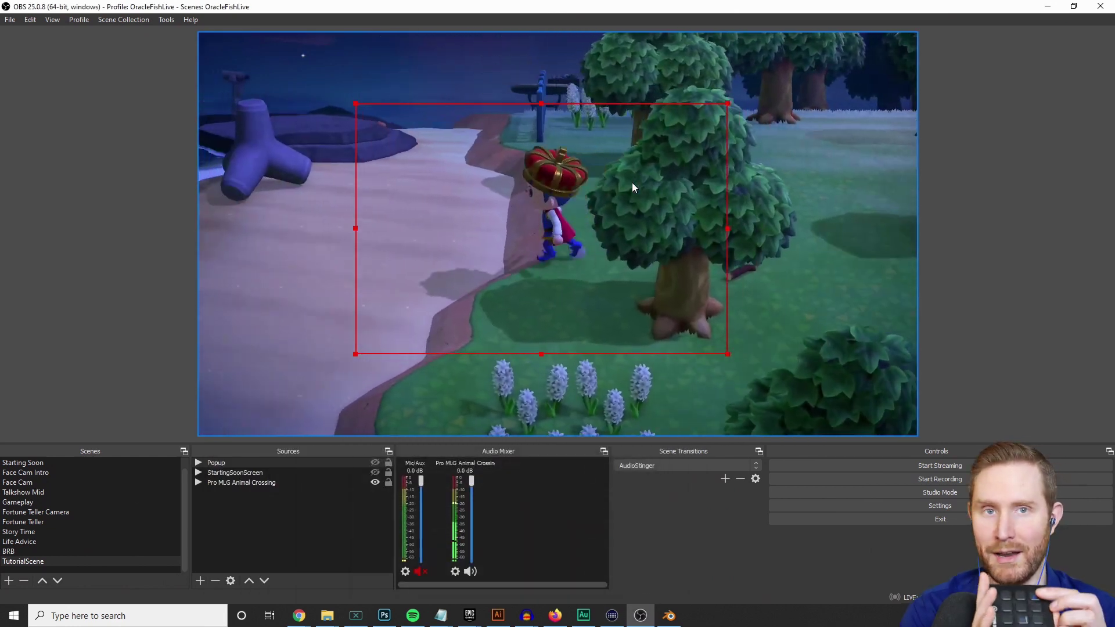
key("F13")
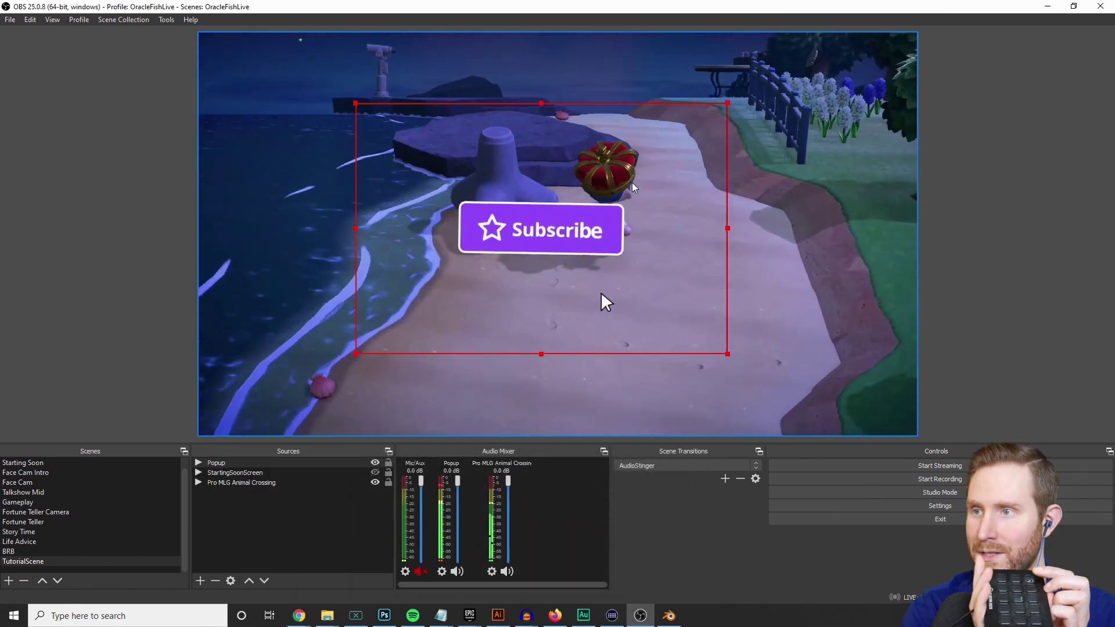